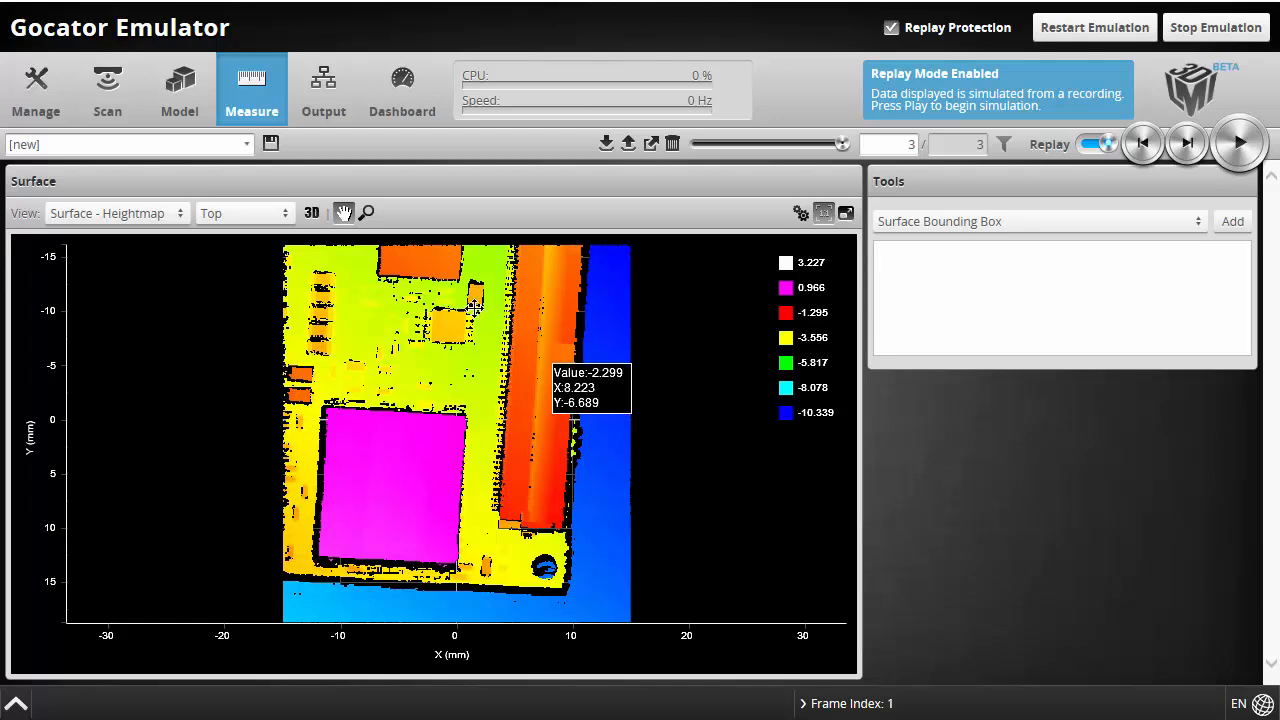
Show the board scan in 3D, view it from an angle and switch the surface display to Intensity
{"action": "left_click", "coordinate": [311, 214]}
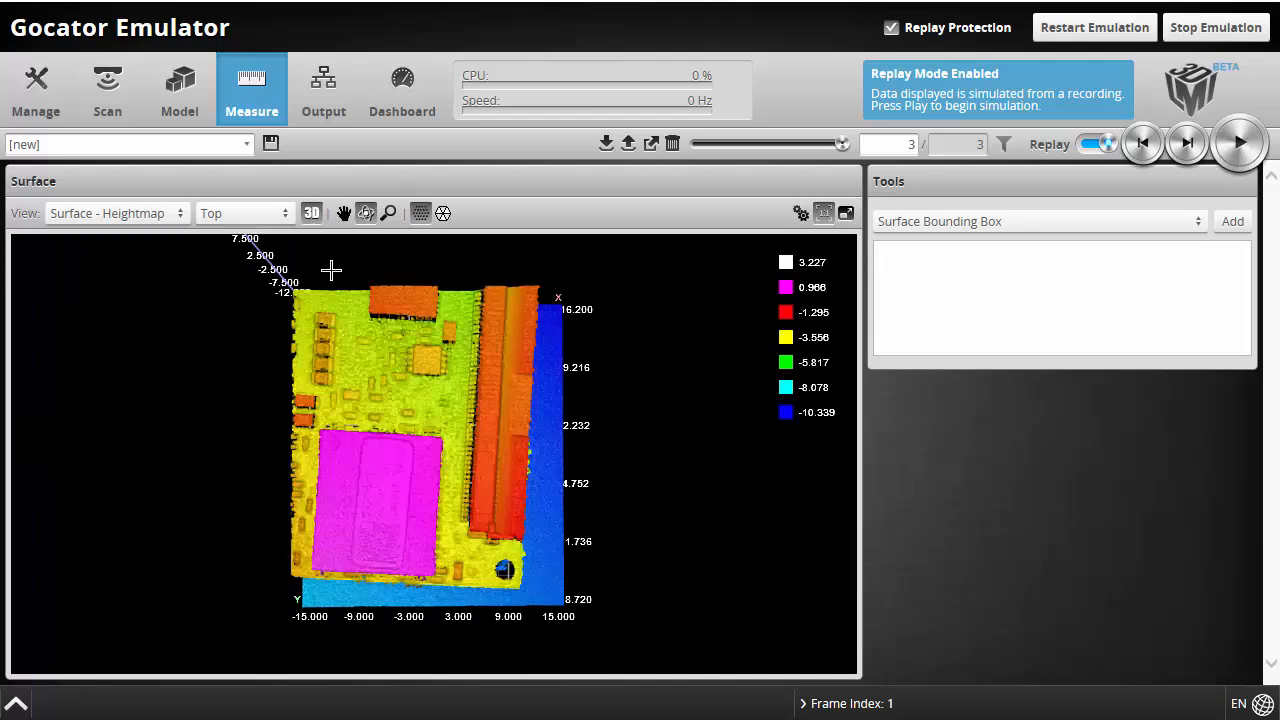
{"action": "left_click_drag", "start_coordinate": [478, 557], "coordinate": [291, 442]}
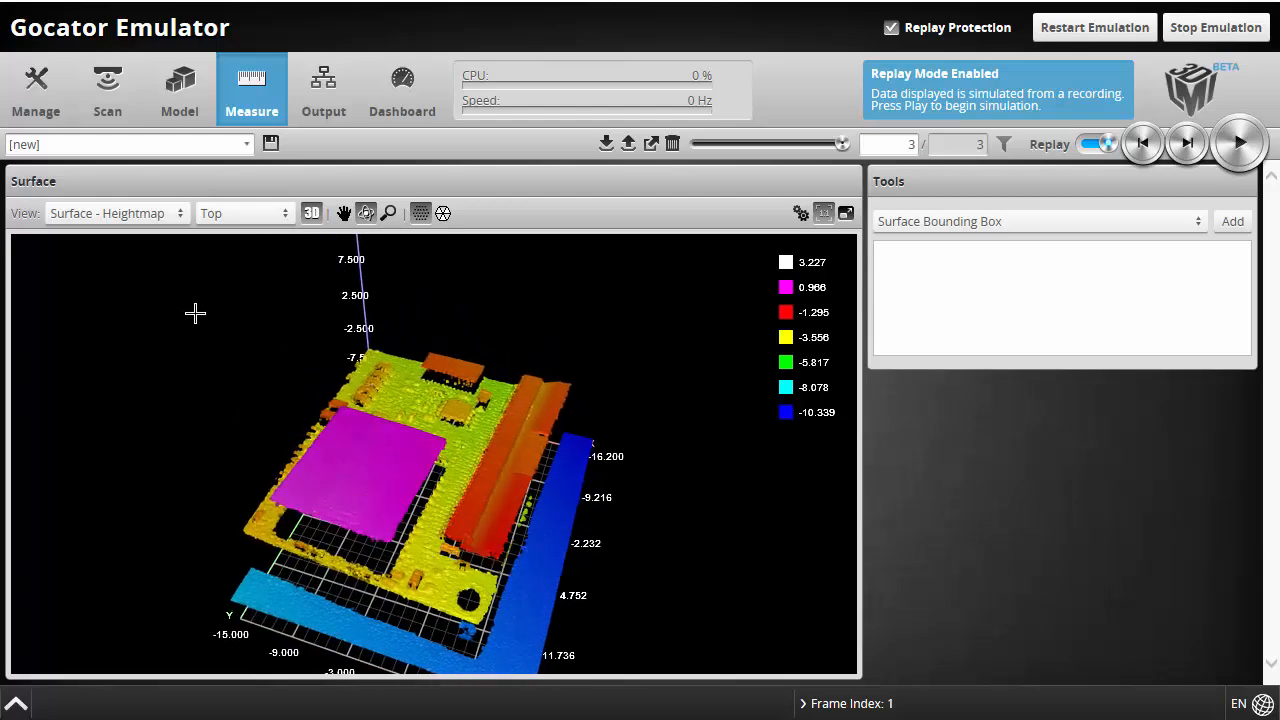
{"action": "left_click", "coordinate": [175, 220]}
{"action": "left_click", "coordinate": [152, 259]}
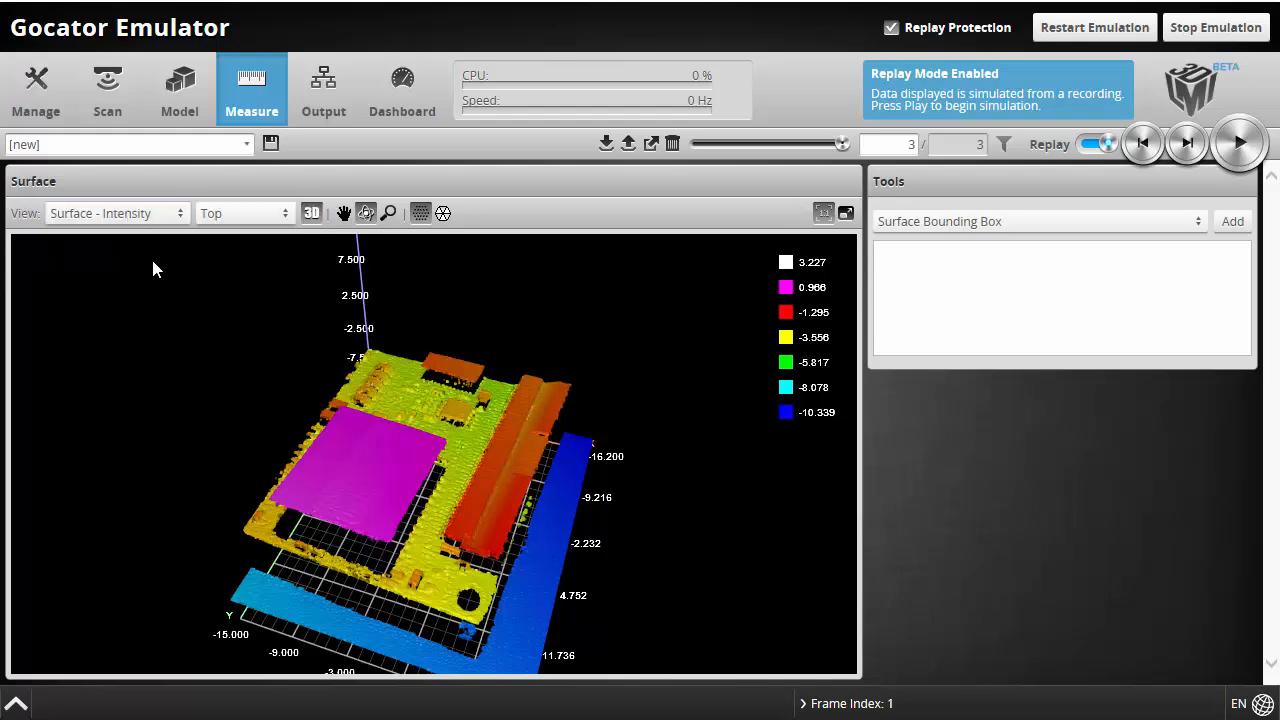
{"action": "left_click_drag", "start_coordinate": [470, 570], "coordinate": [513, 520]}
{"action": "left_click_drag", "start_coordinate": [470, 595], "coordinate": [530, 585]}
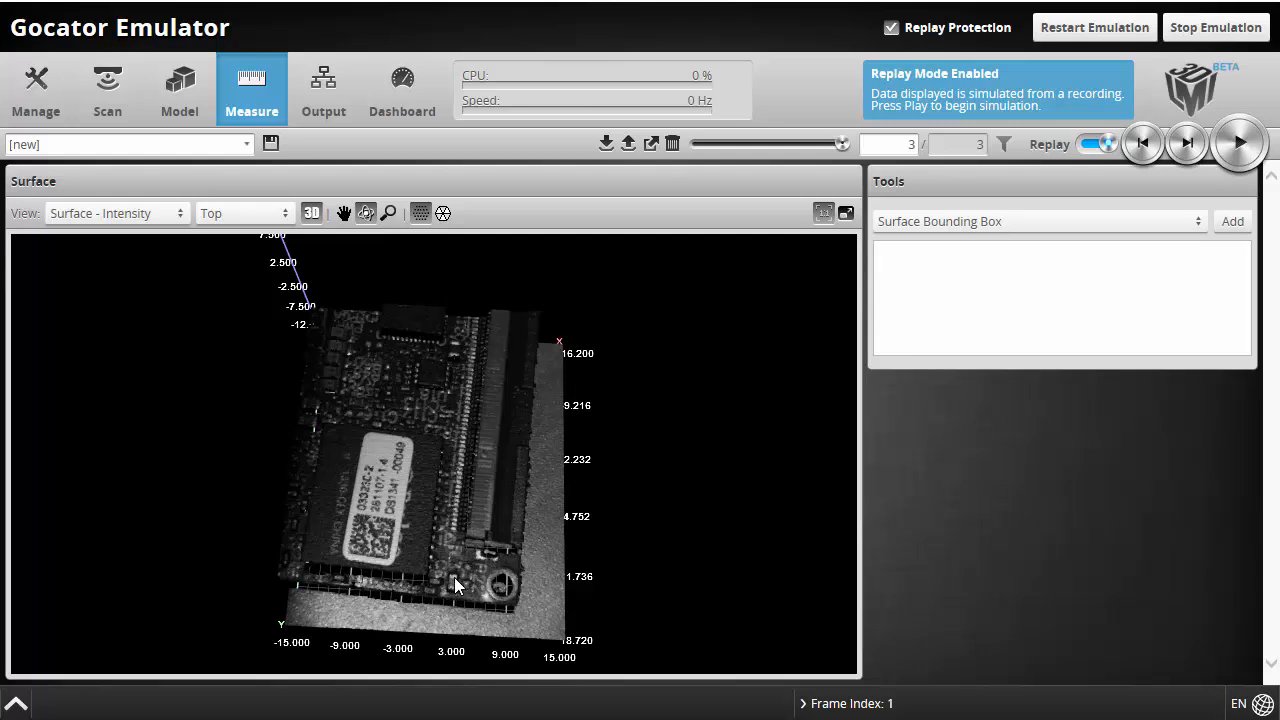
Return to the 2D view and examine the small component near the mounting hole in the intensity image
{"action": "left_click", "coordinate": [124, 211]}
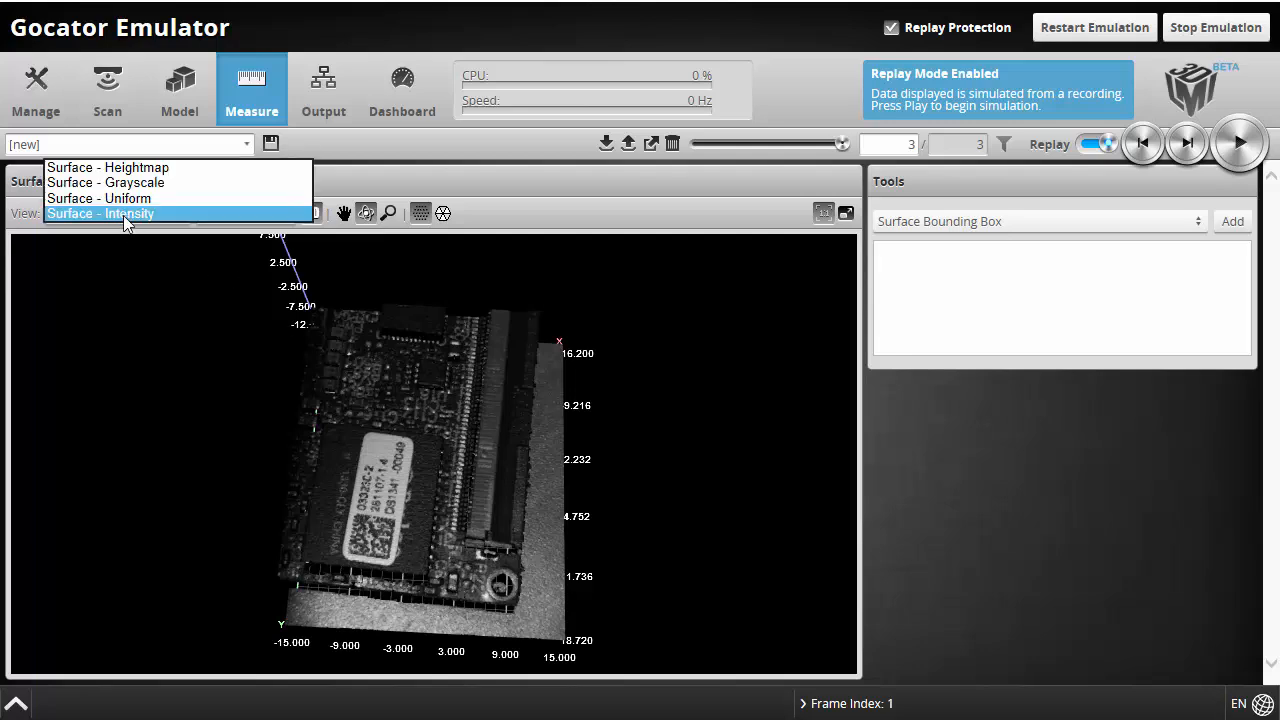
{"action": "left_click", "coordinate": [517, 214]}
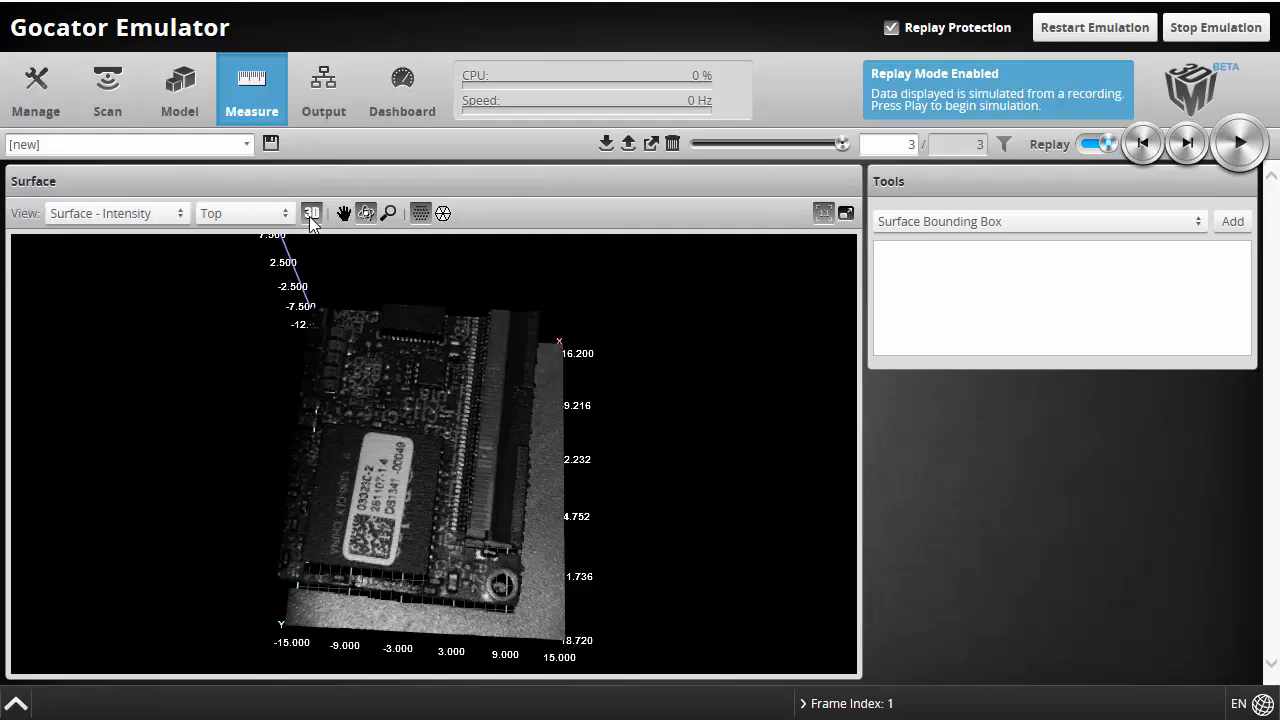
{"action": "left_click", "coordinate": [311, 213]}
{"action": "scroll", "coordinate": [495, 570], "scroll_direction": "up", "scroll_amount": 3}
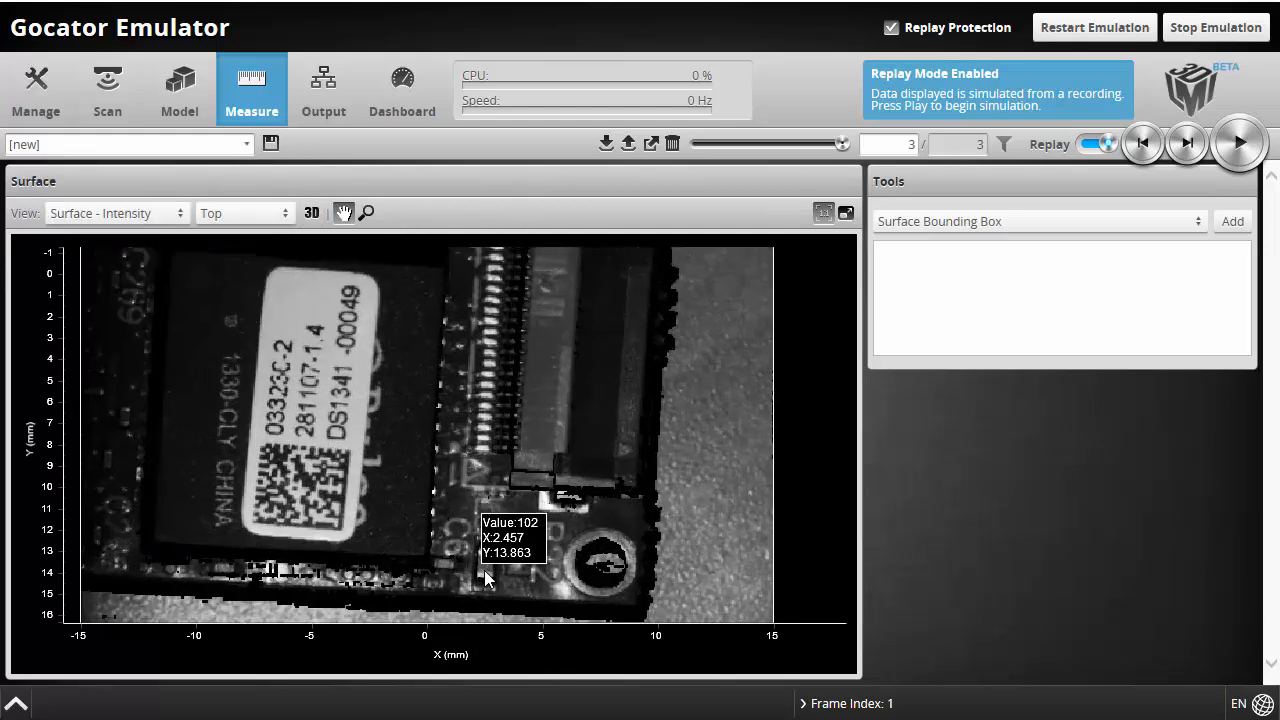
{"action": "scroll", "coordinate": [485, 578], "scroll_direction": "up", "scroll_amount": 3}
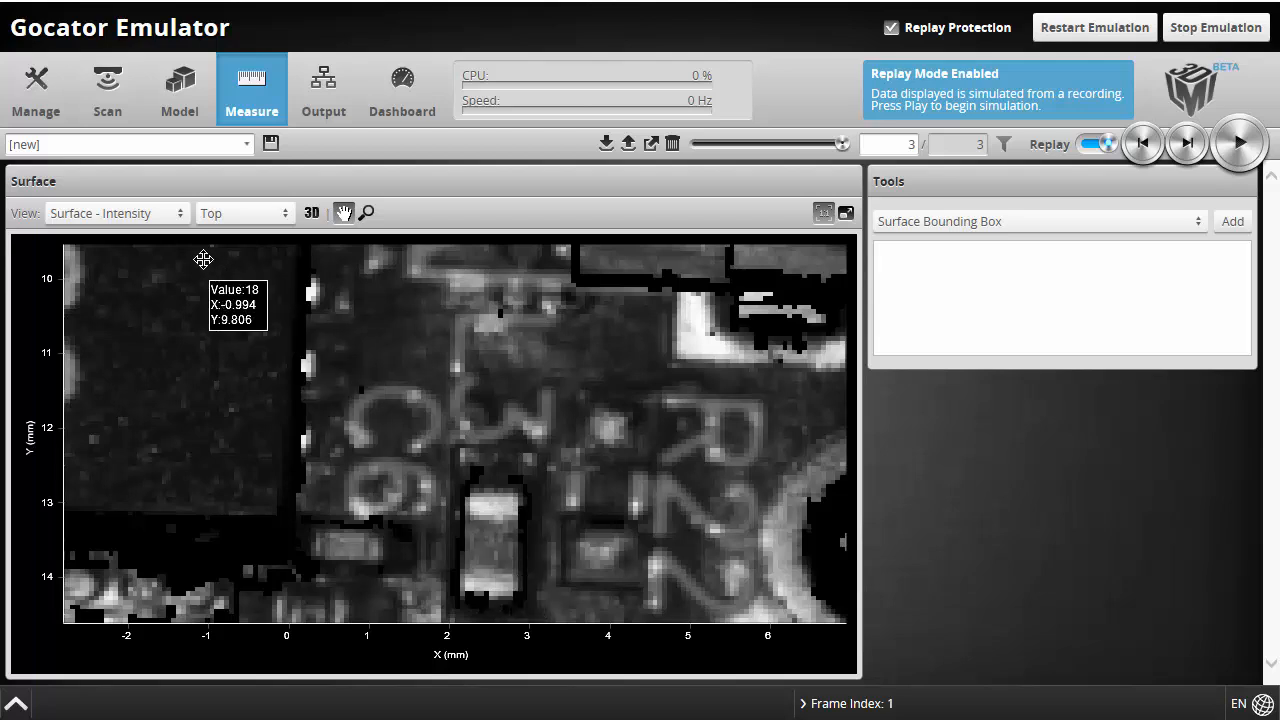
Switch the surface display back to Heightmap and compare the component's position across the three recorded frames
{"action": "left_click", "coordinate": [155, 215]}
{"action": "left_click", "coordinate": [160, 167]}
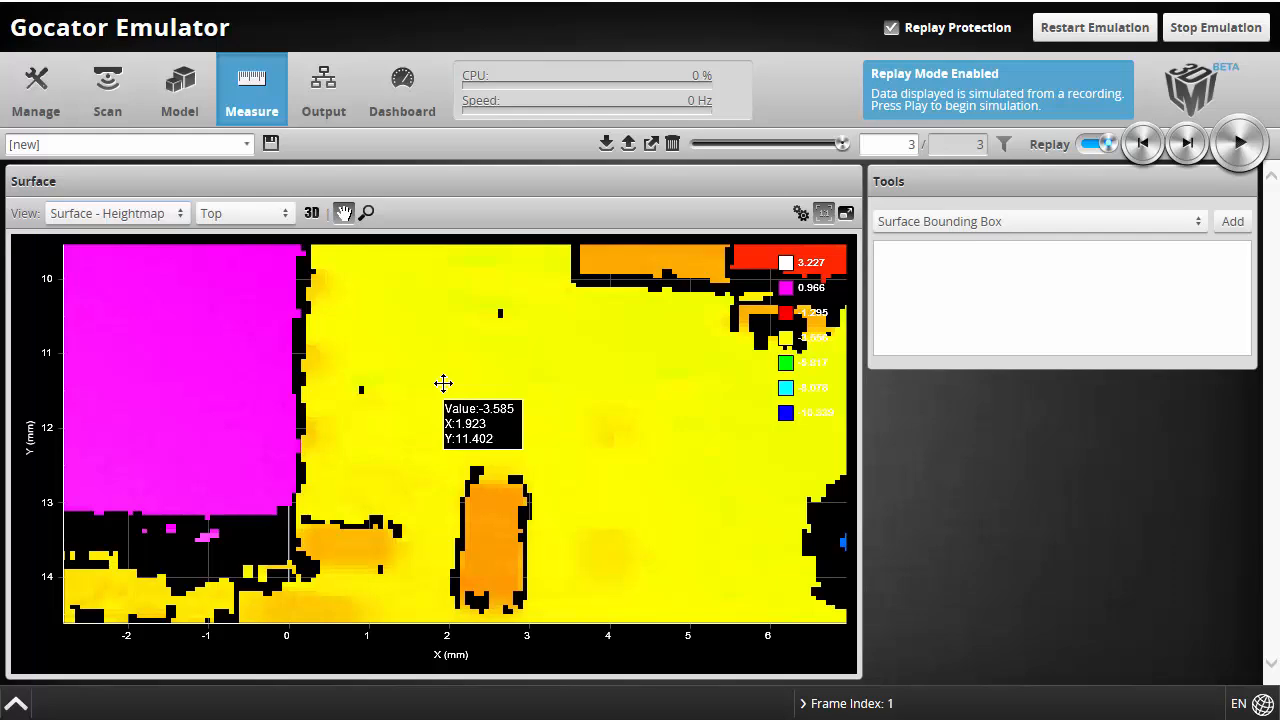
{"action": "scroll", "coordinate": [506, 383], "scroll_direction": "down", "scroll_amount": 5}
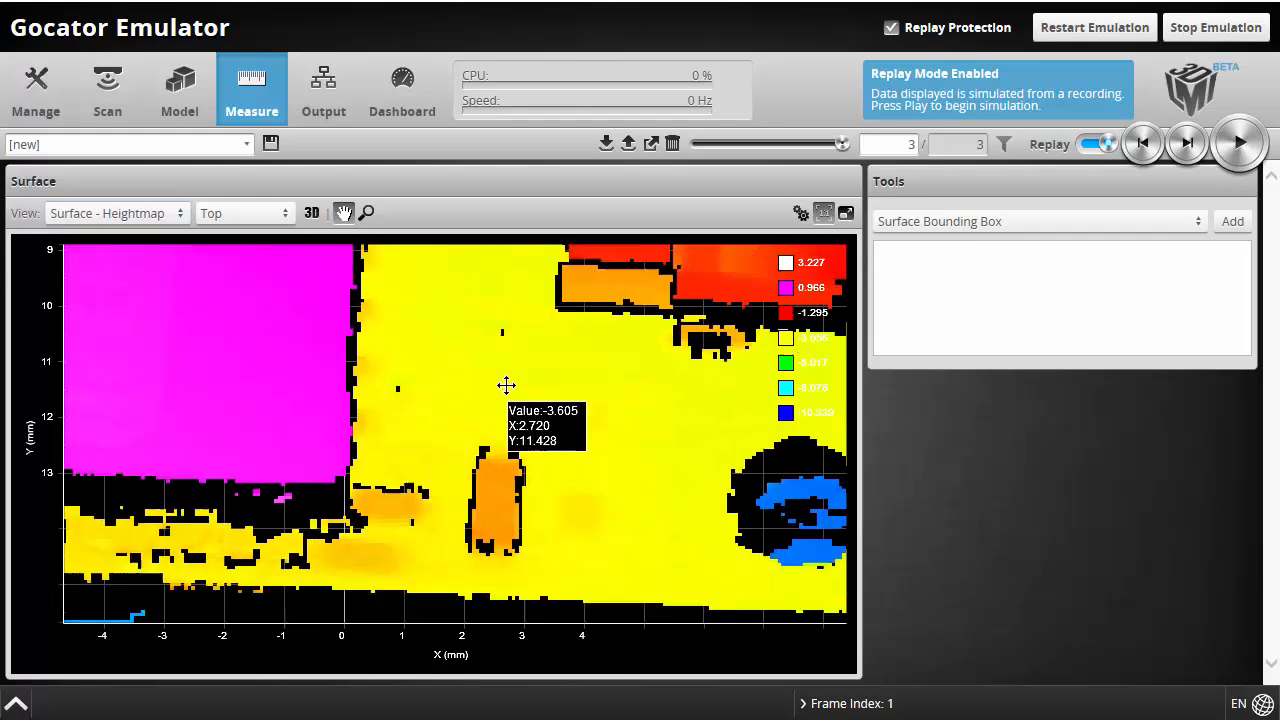
{"action": "left_click", "coordinate": [1140, 145]}
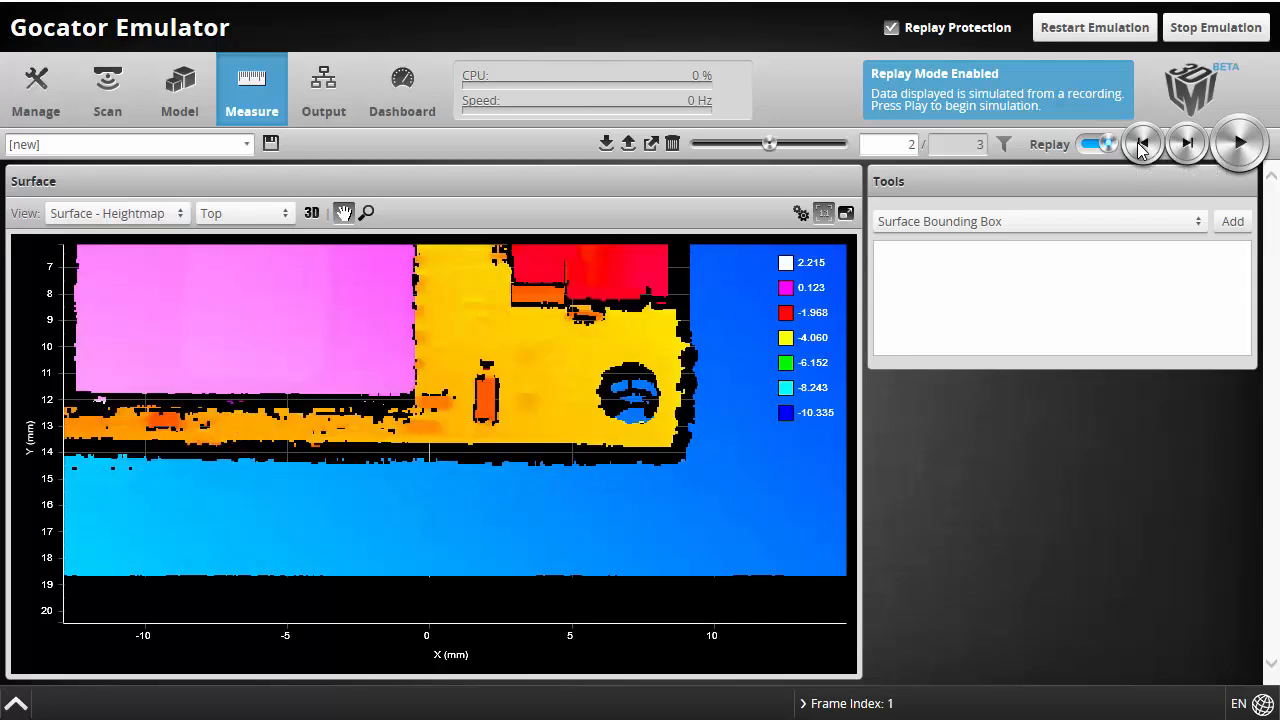
{"action": "left_click", "coordinate": [1140, 145]}
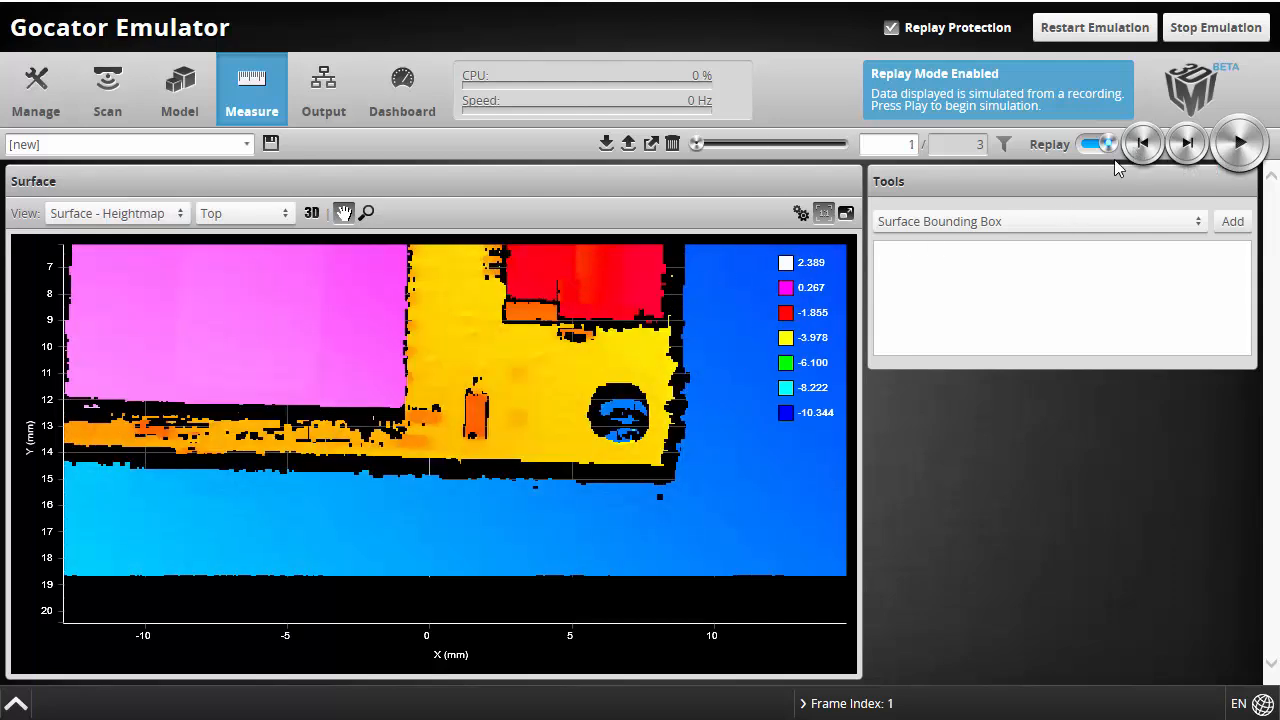
{"action": "left_click", "coordinate": [1187, 145]}
{"action": "left_click", "coordinate": [1187, 145]}
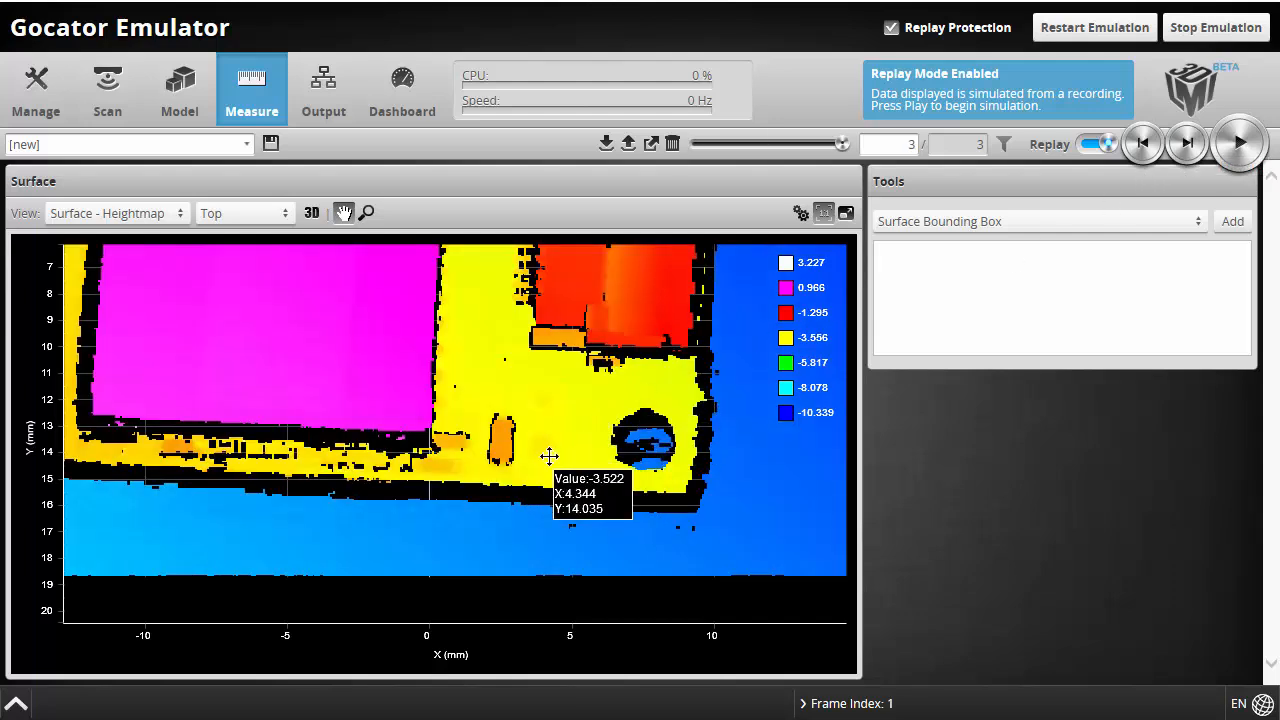
Add a Surface Dimension tool to the measurement tools
{"action": "left_click", "coordinate": [1044, 222]}
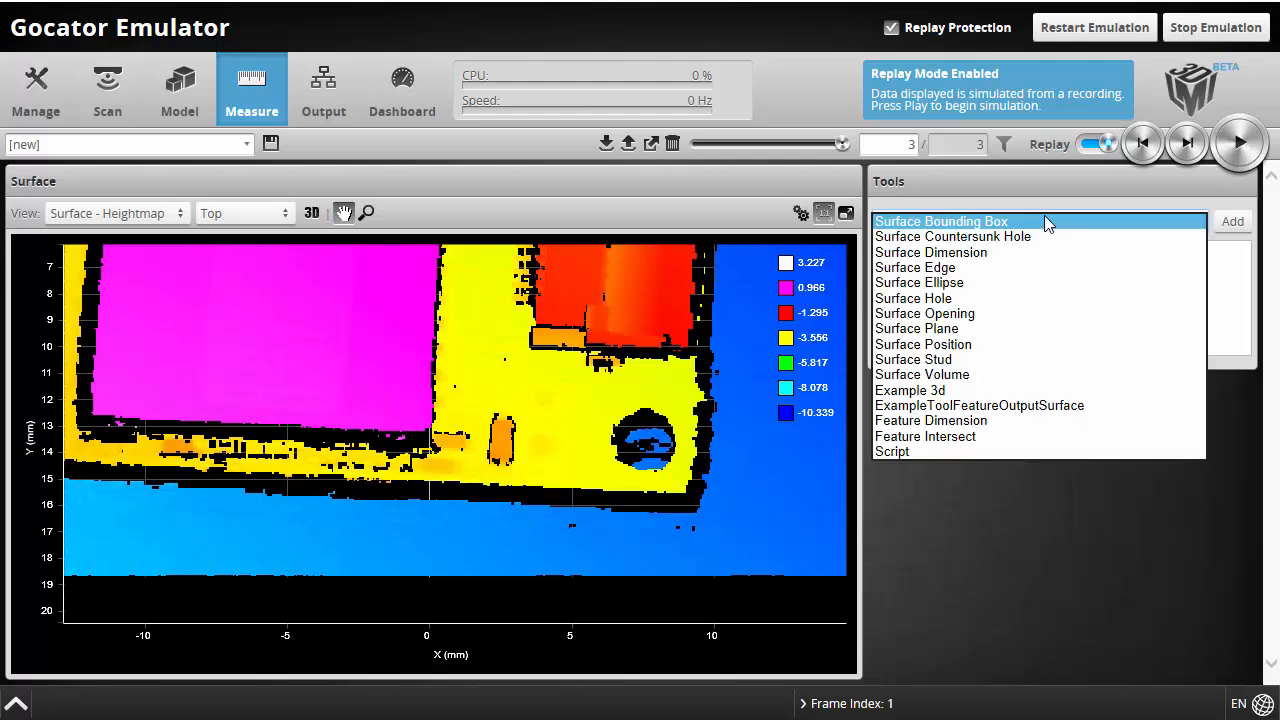
{"action": "left_click", "coordinate": [1038, 254]}
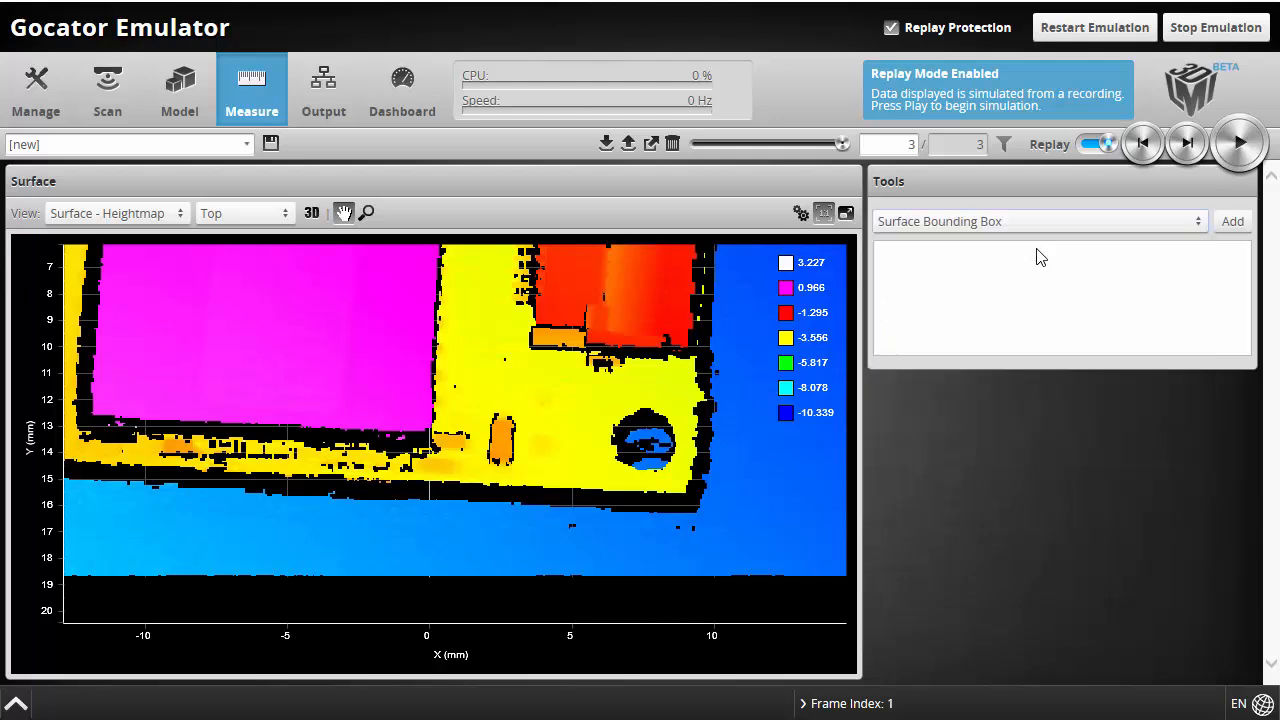
{"action": "left_click", "coordinate": [1232, 222]}
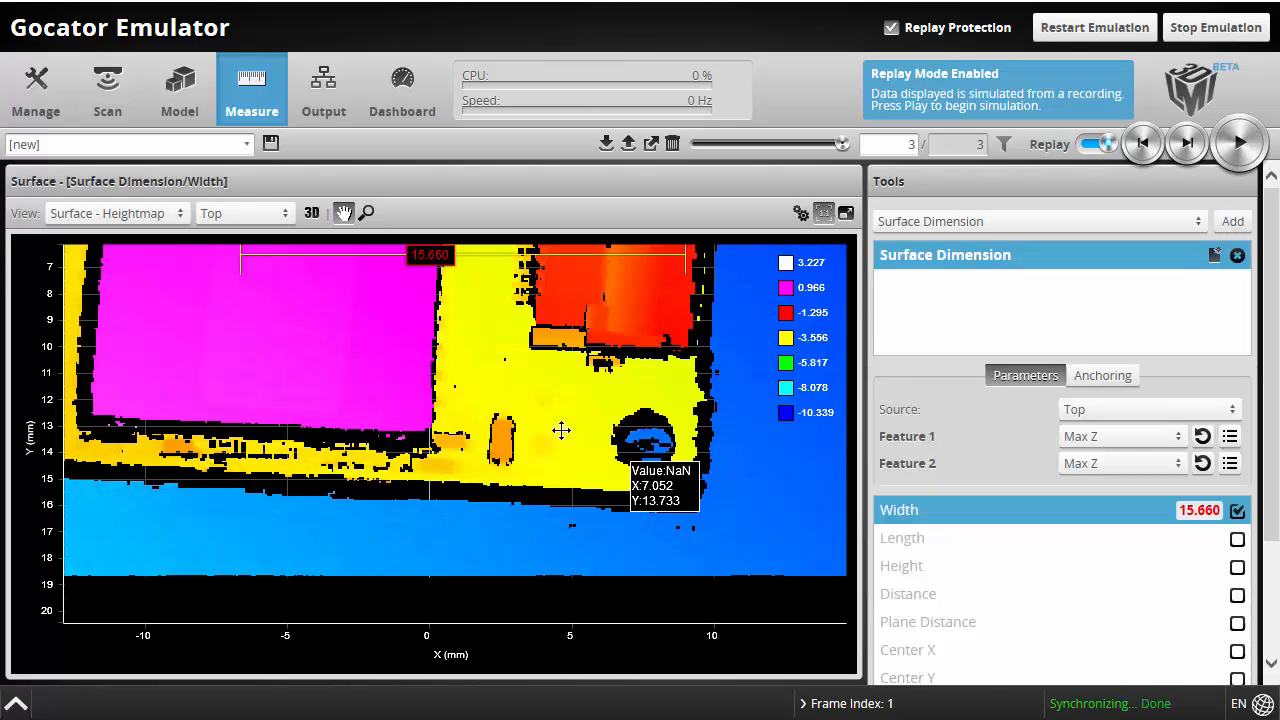
Move the Feature 2 region to the board corner and, on frame 2, shrink it onto the small component near the mounting hole
{"action": "scroll", "coordinate": [505, 385], "scroll_direction": "down", "scroll_amount": 4}
{"action": "left_click_drag", "start_coordinate": [588, 292], "coordinate": [554, 415]}
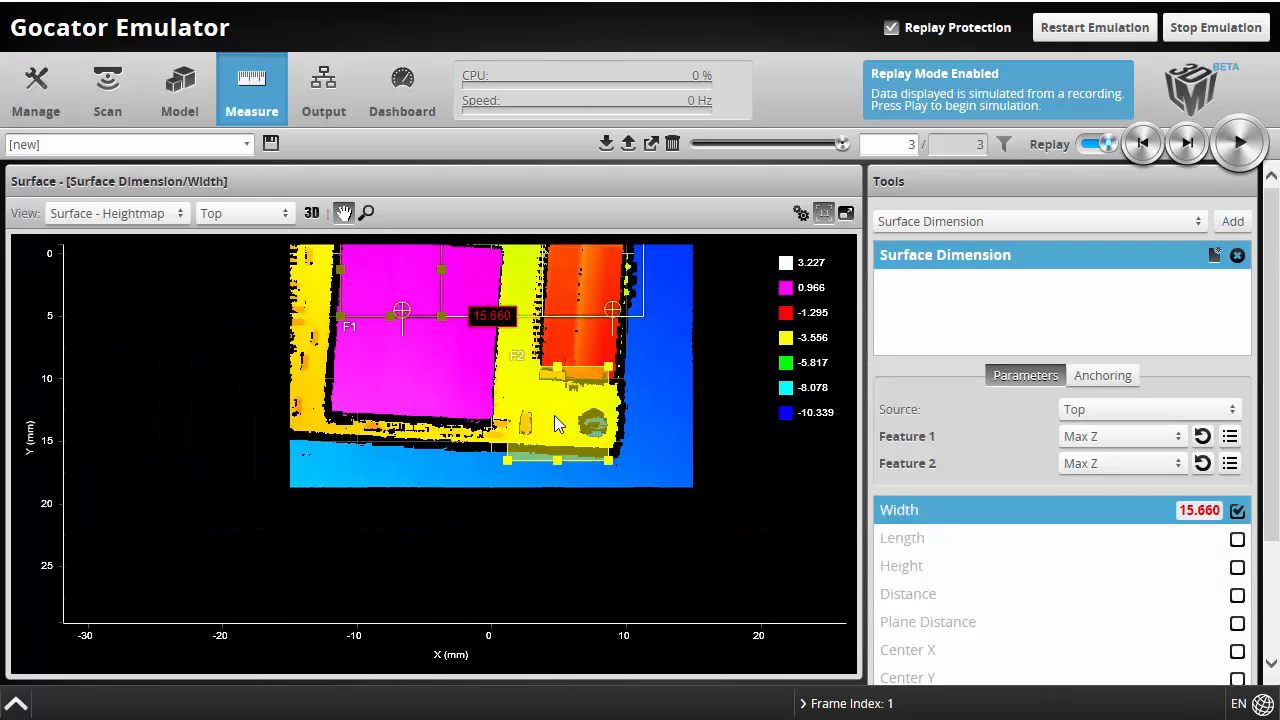
{"action": "left_click", "coordinate": [1142, 143]}
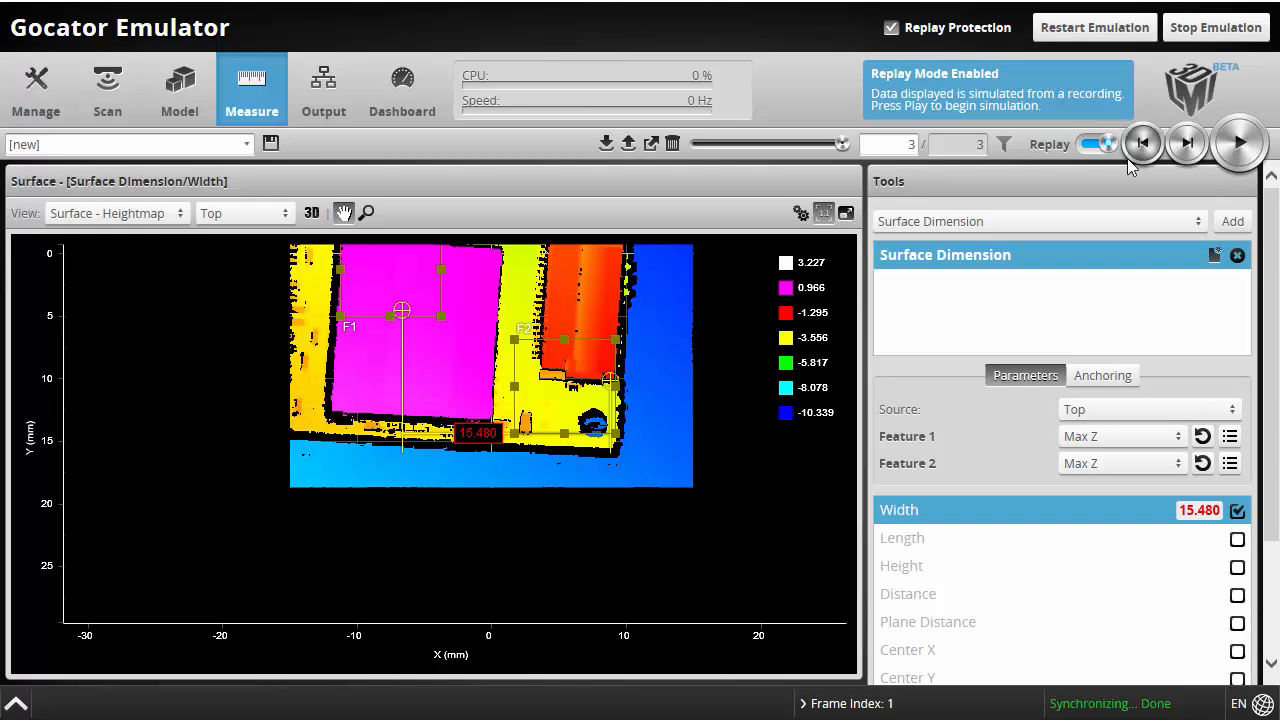
{"action": "scroll", "coordinate": [526, 418], "scroll_direction": "up", "scroll_amount": 3}
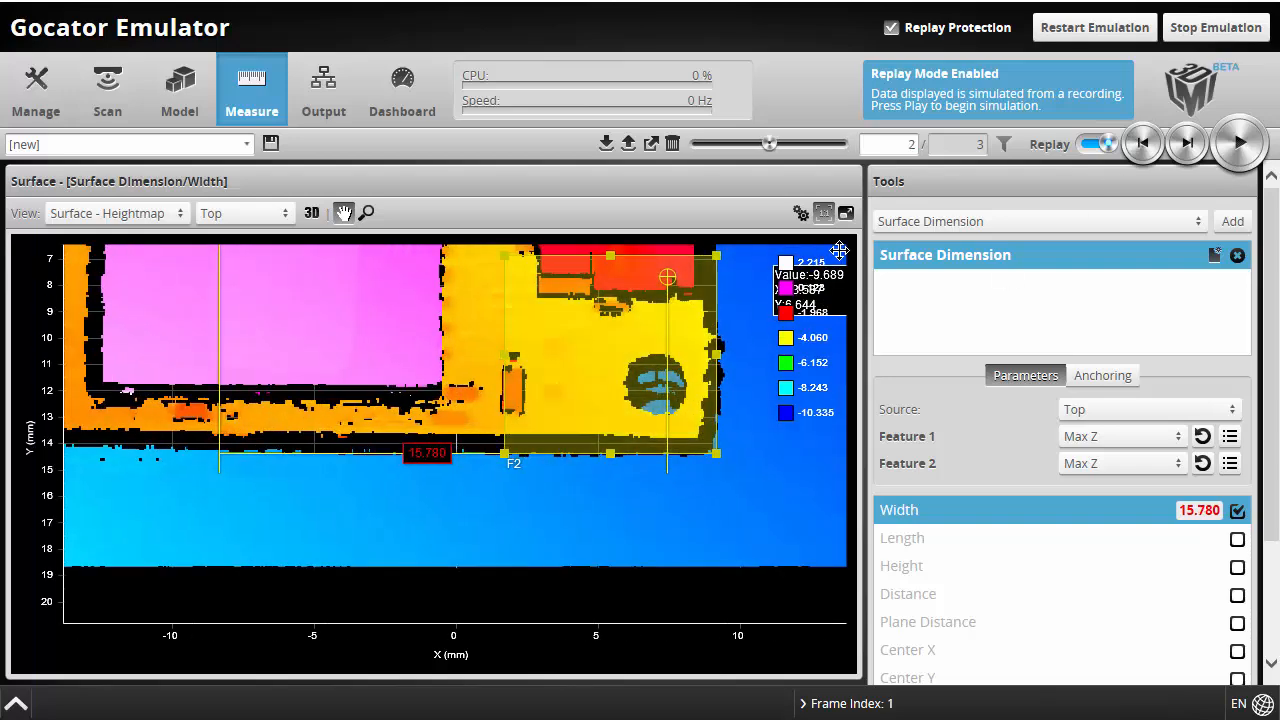
{"action": "left_click_drag", "start_coordinate": [720, 256], "coordinate": [512, 378]}
Place the Feature 1 region, about 2 by 1.8 mm, on the bare board beside the small component and tighten Feature 2 inside the component
{"action": "scroll", "coordinate": [260, 349], "scroll_direction": "down", "scroll_amount": 4}
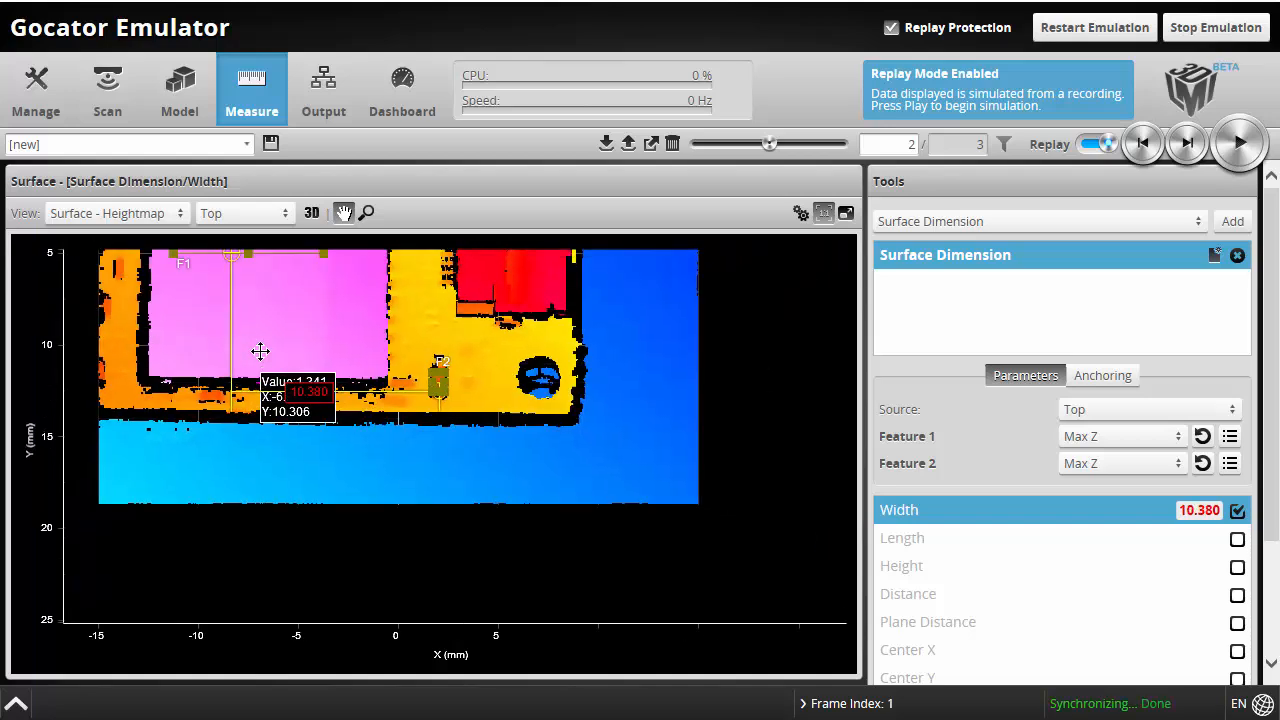
{"action": "left_click_drag", "start_coordinate": [269, 250], "coordinate": [490, 456]}
{"action": "left_click_drag", "start_coordinate": [480, 356], "coordinate": [380, 443]}
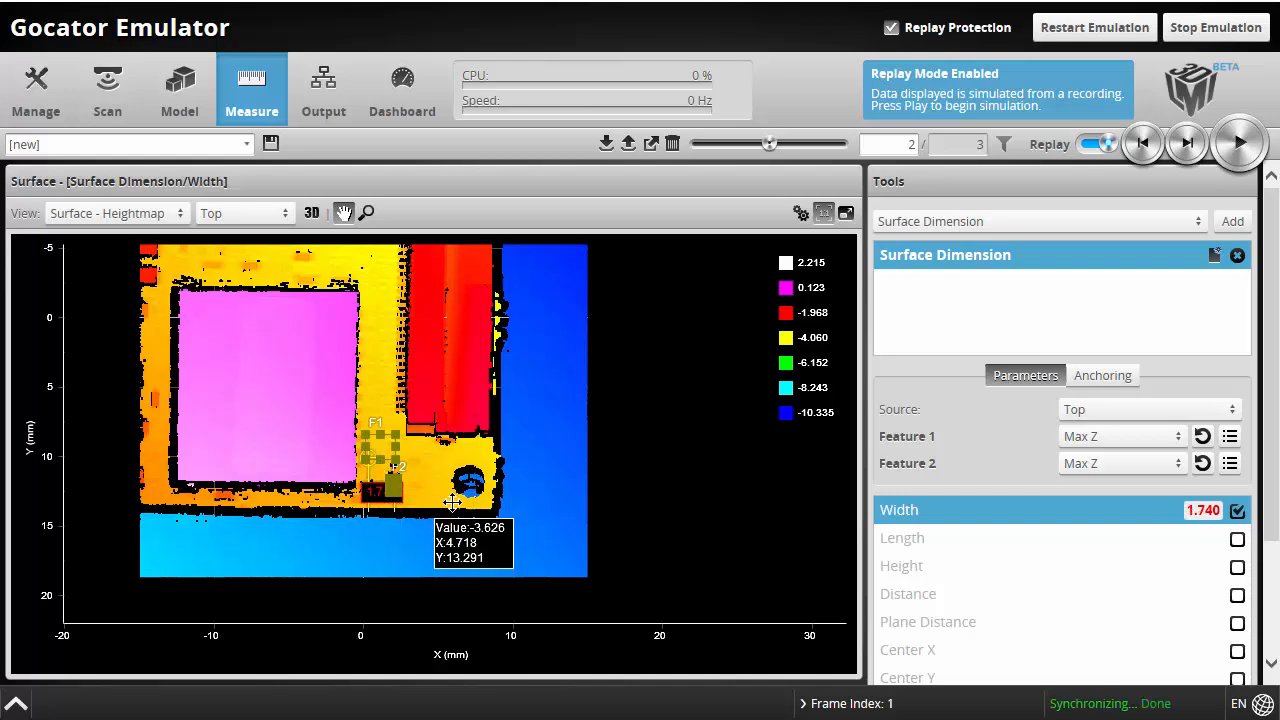
{"action": "scroll", "coordinate": [453, 502], "scroll_direction": "up", "scroll_amount": 5}
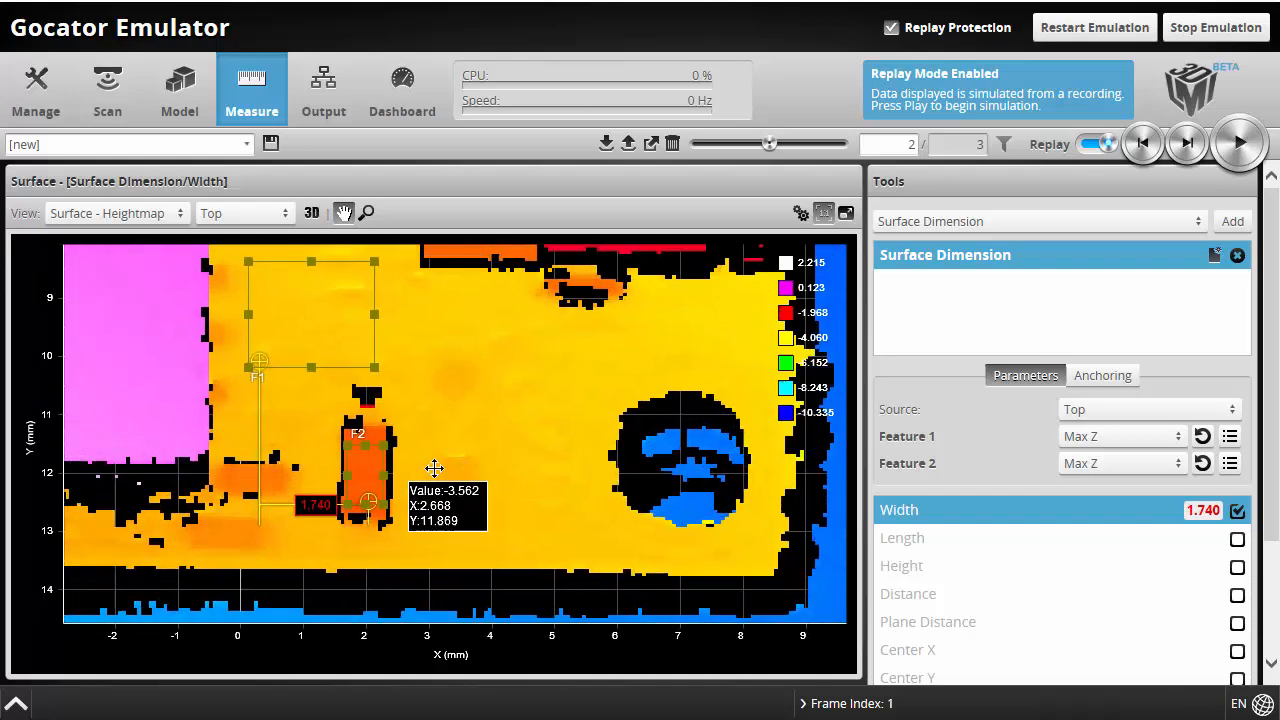
{"action": "mouse_move", "coordinate": [430, 500]}
{"action": "left_mouse_down"}
{"action": "mouse_move", "coordinate": [457, 503]}
{"action": "mouse_move", "coordinate": [407, 502]}
{"action": "left_mouse_up"}
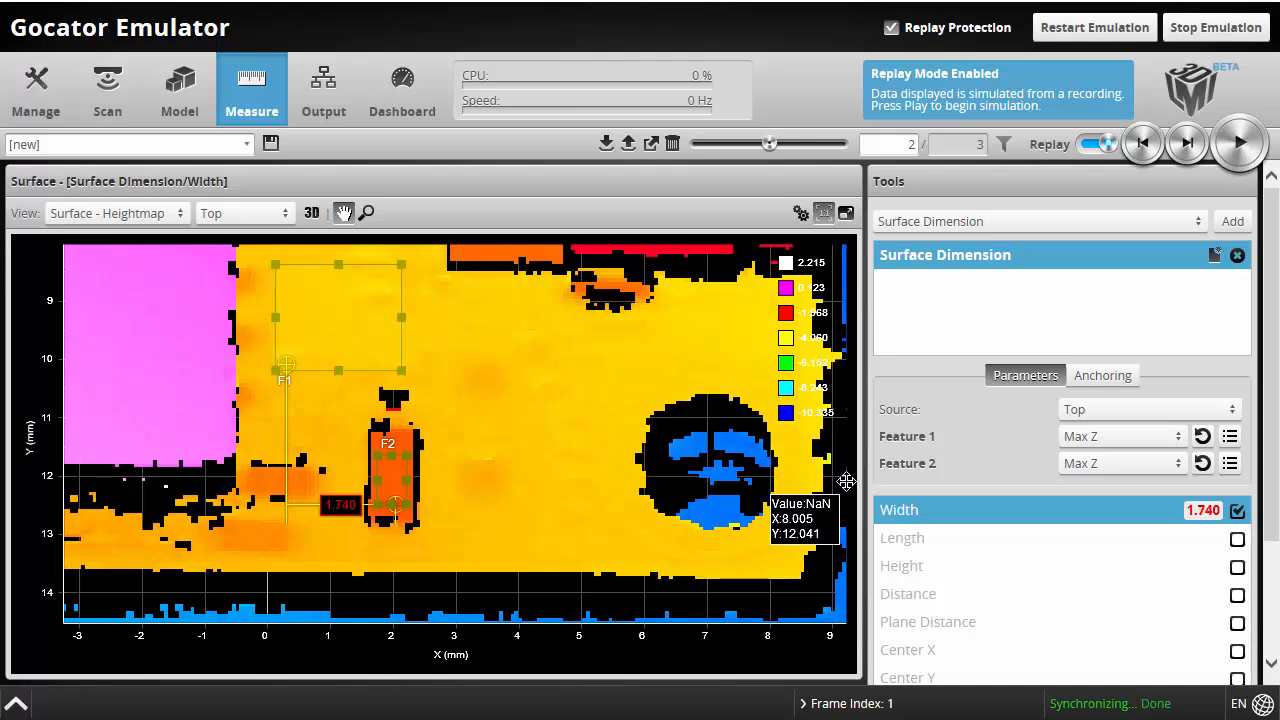
Set Feature 1 and Feature 2 to Average, and enable the Height measurement in place of Width
{"action": "left_click", "coordinate": [1117, 440]}
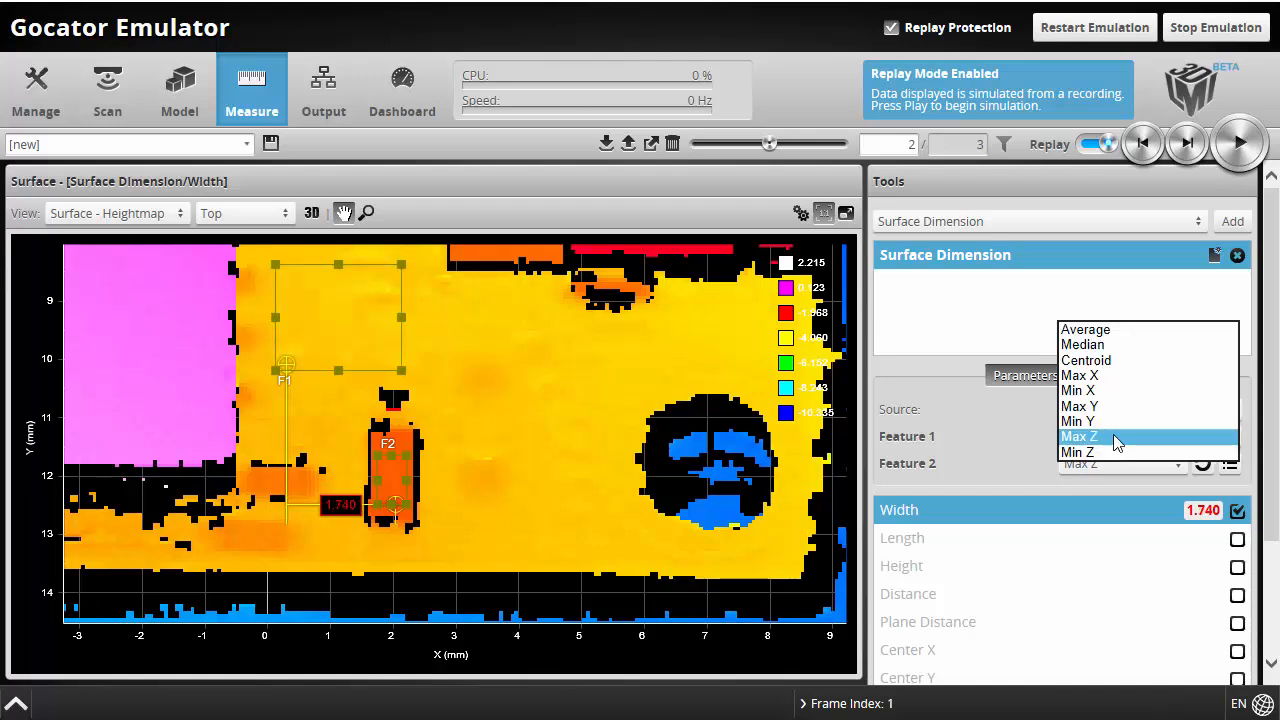
{"action": "left_click", "coordinate": [1120, 331]}
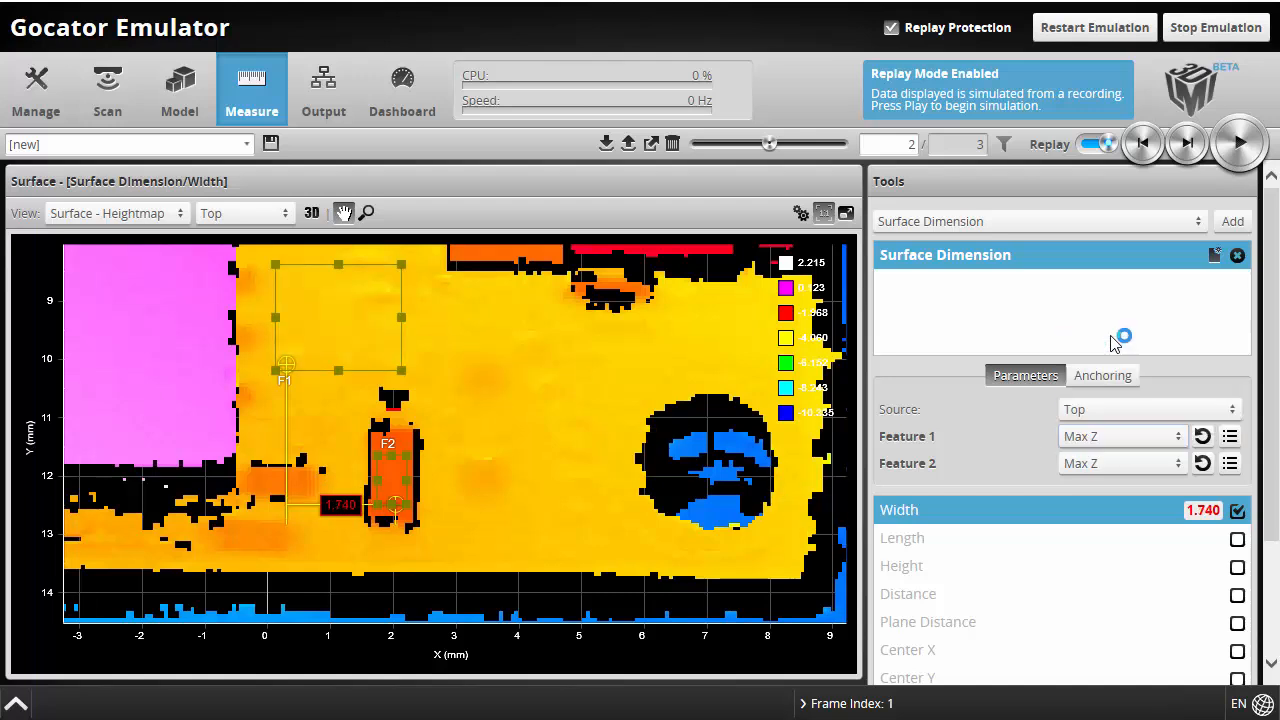
{"action": "left_click", "coordinate": [1122, 466]}
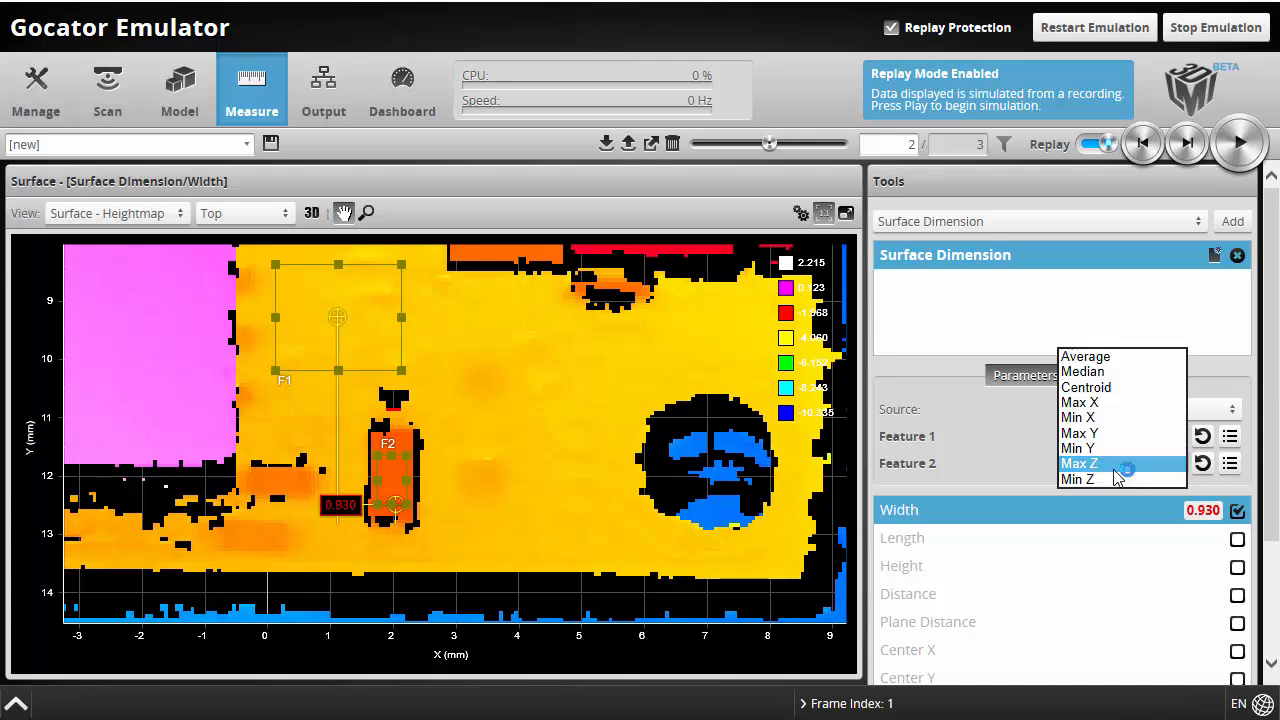
{"action": "left_click", "coordinate": [1117, 357]}
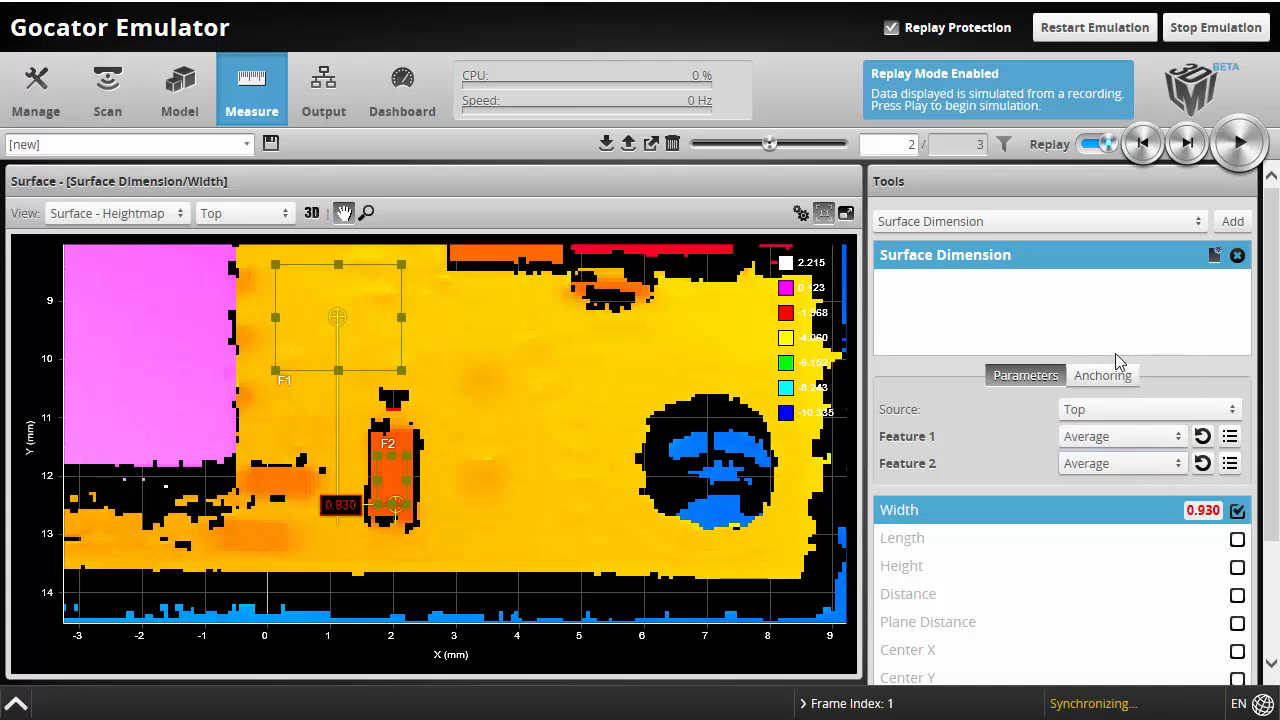
{"action": "left_click", "coordinate": [1238, 567]}
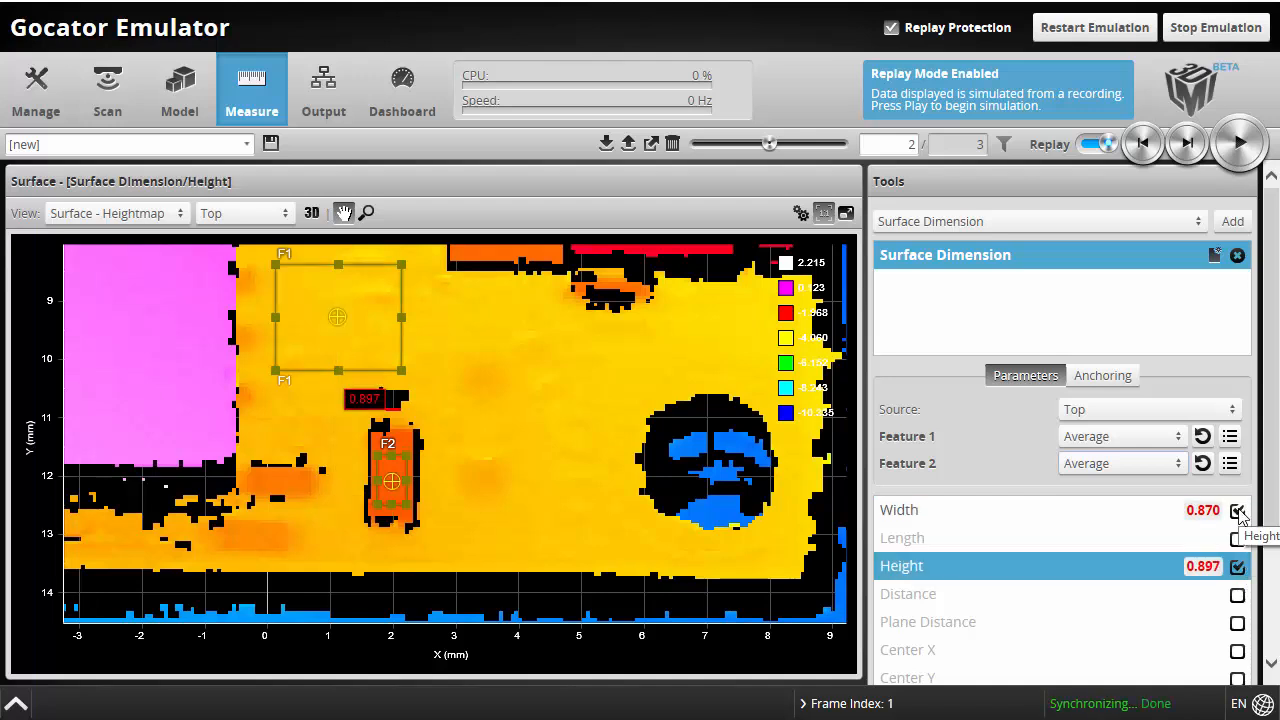
{"action": "left_click", "coordinate": [1238, 511]}
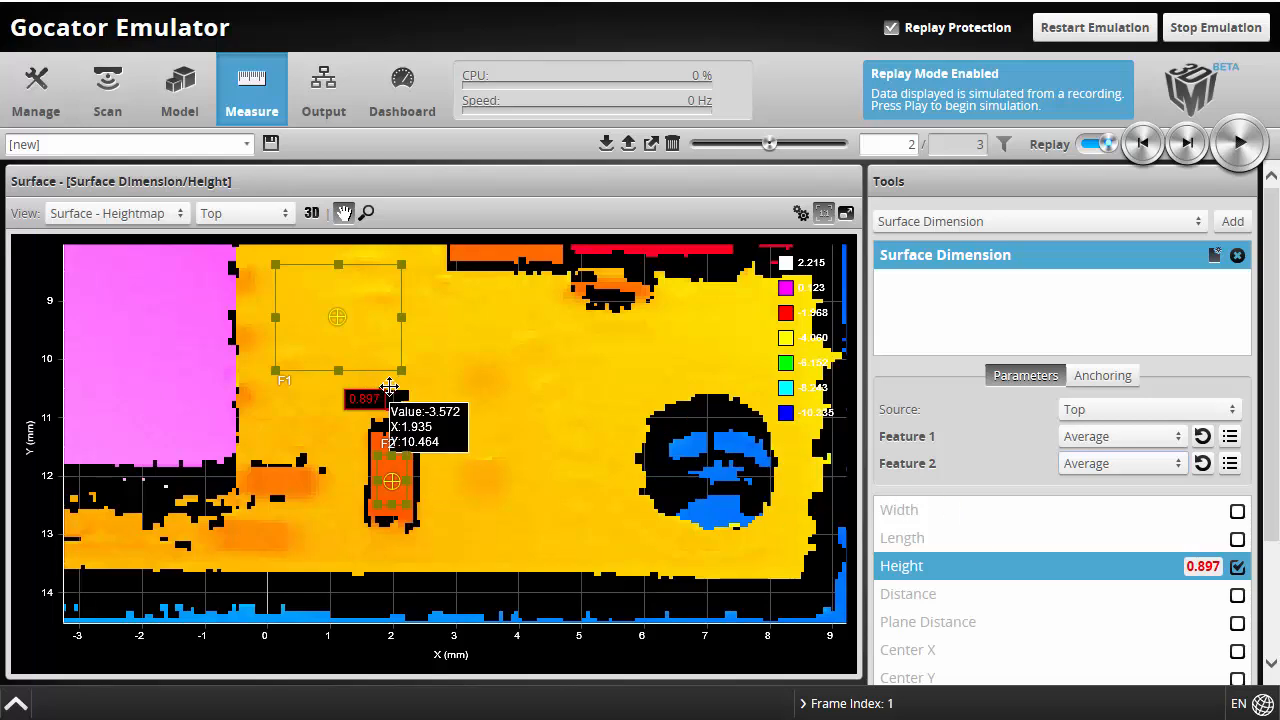
Step through the recorded frames and check whether the measurement regions still match the shifted component and its height reading
{"action": "scroll", "coordinate": [545, 460], "scroll_direction": "down", "scroll_amount": 2}
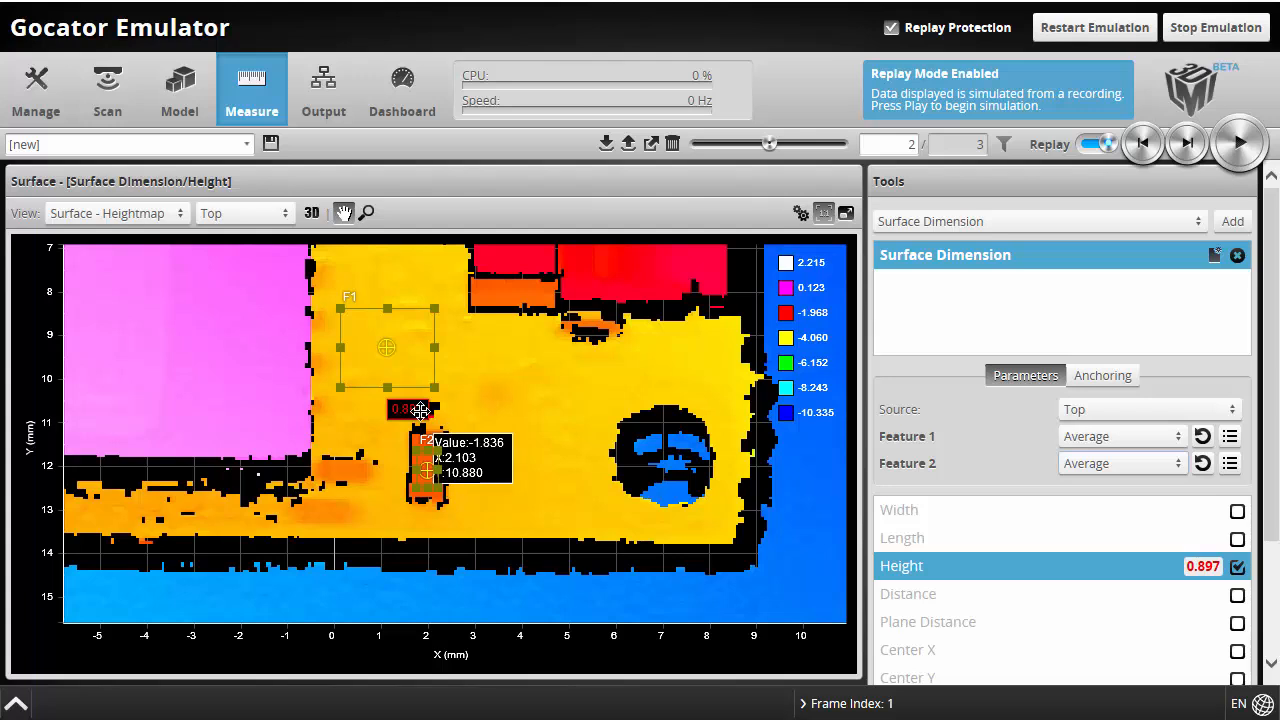
{"action": "left_click", "coordinate": [1188, 144]}
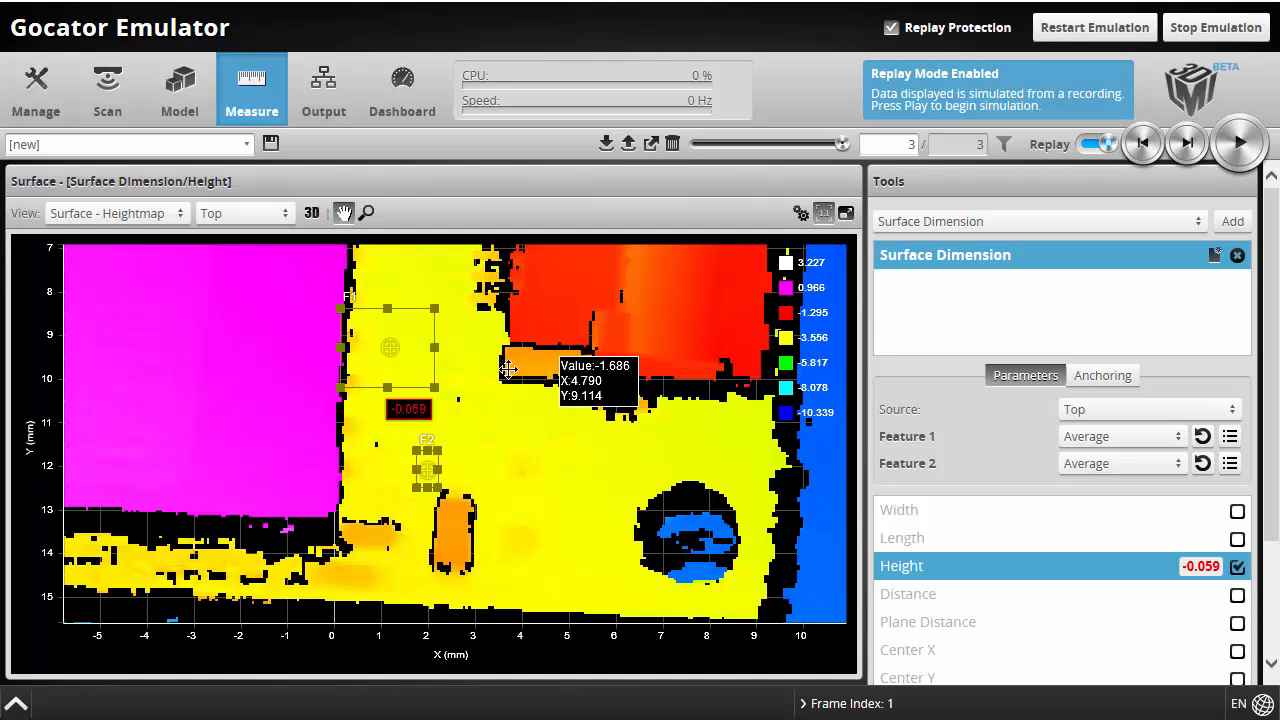
{"action": "left_click", "coordinate": [1143, 144]}
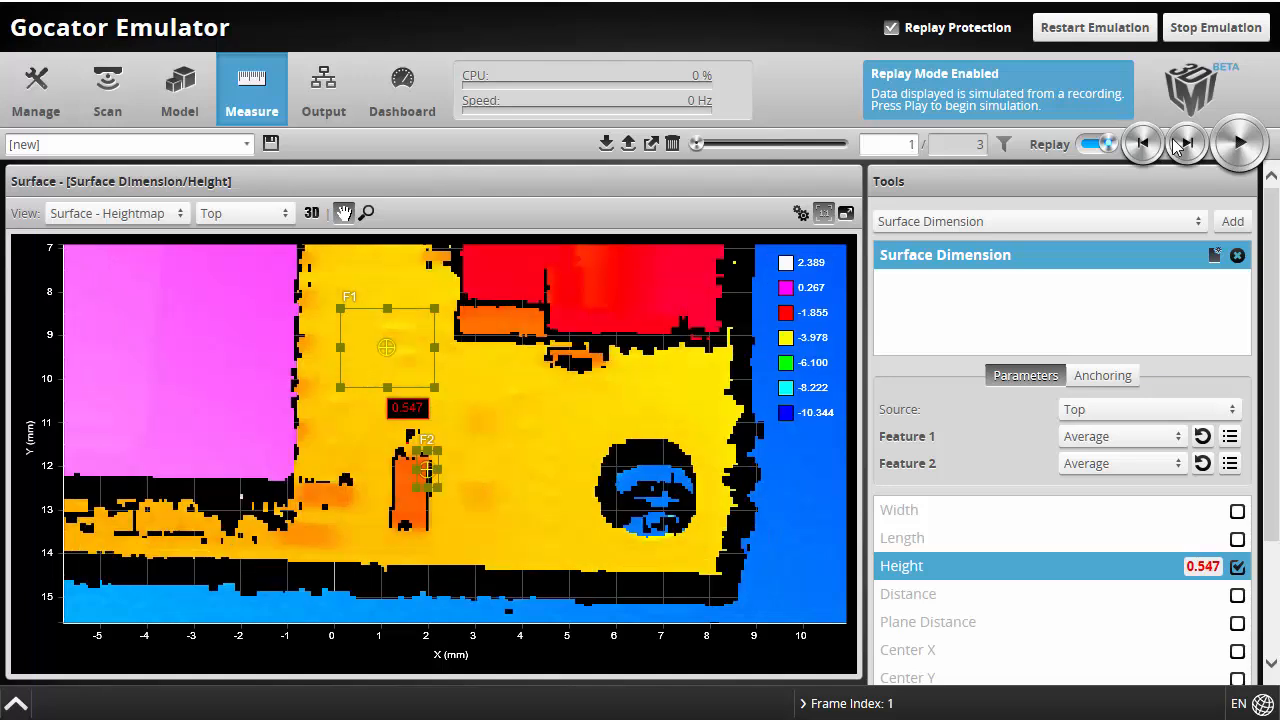
{"action": "left_click", "coordinate": [1186, 146]}
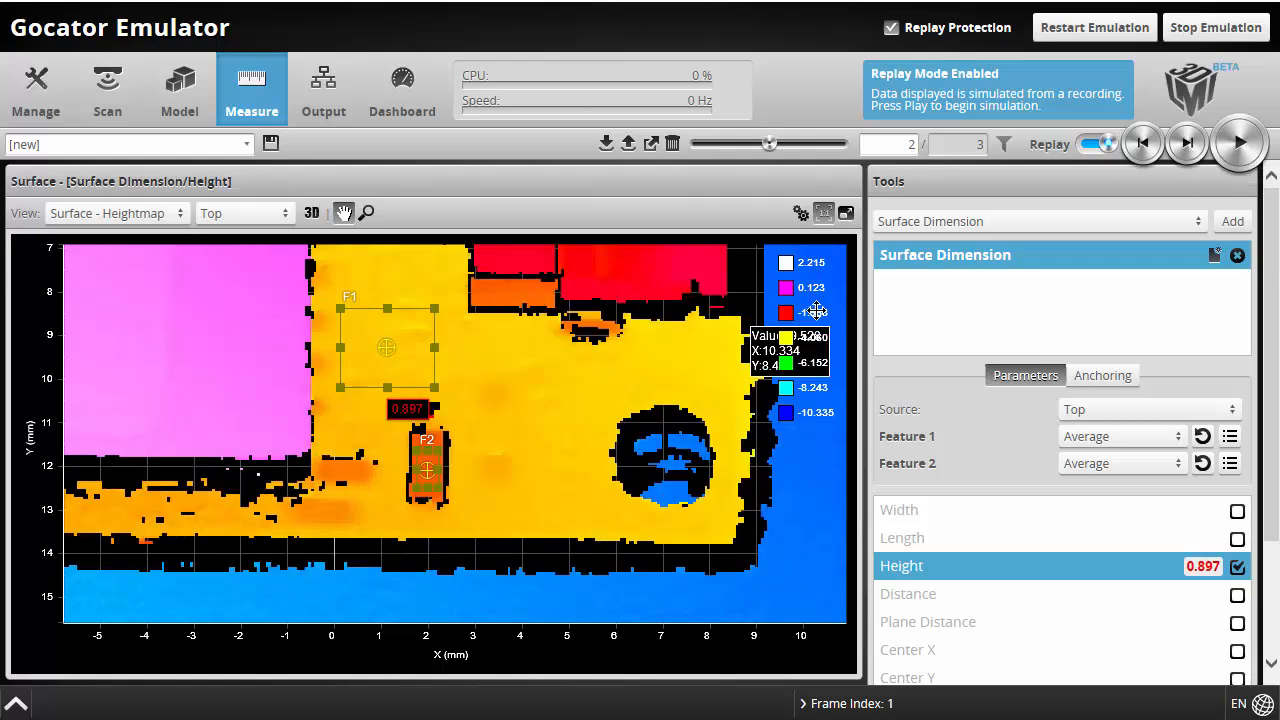
{"action": "scroll", "coordinate": [520, 421], "scroll_direction": "down", "scroll_amount": 2}
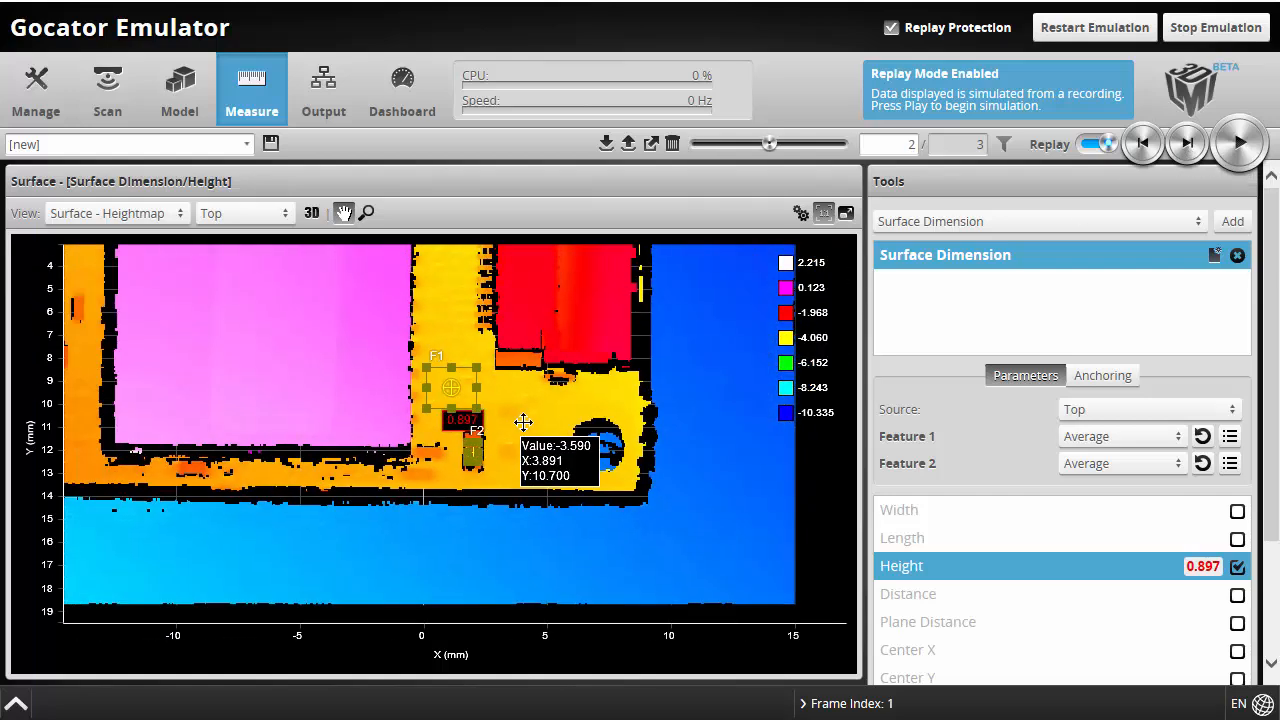
{"action": "scroll", "coordinate": [608, 486], "scroll_direction": "down", "scroll_amount": 2}
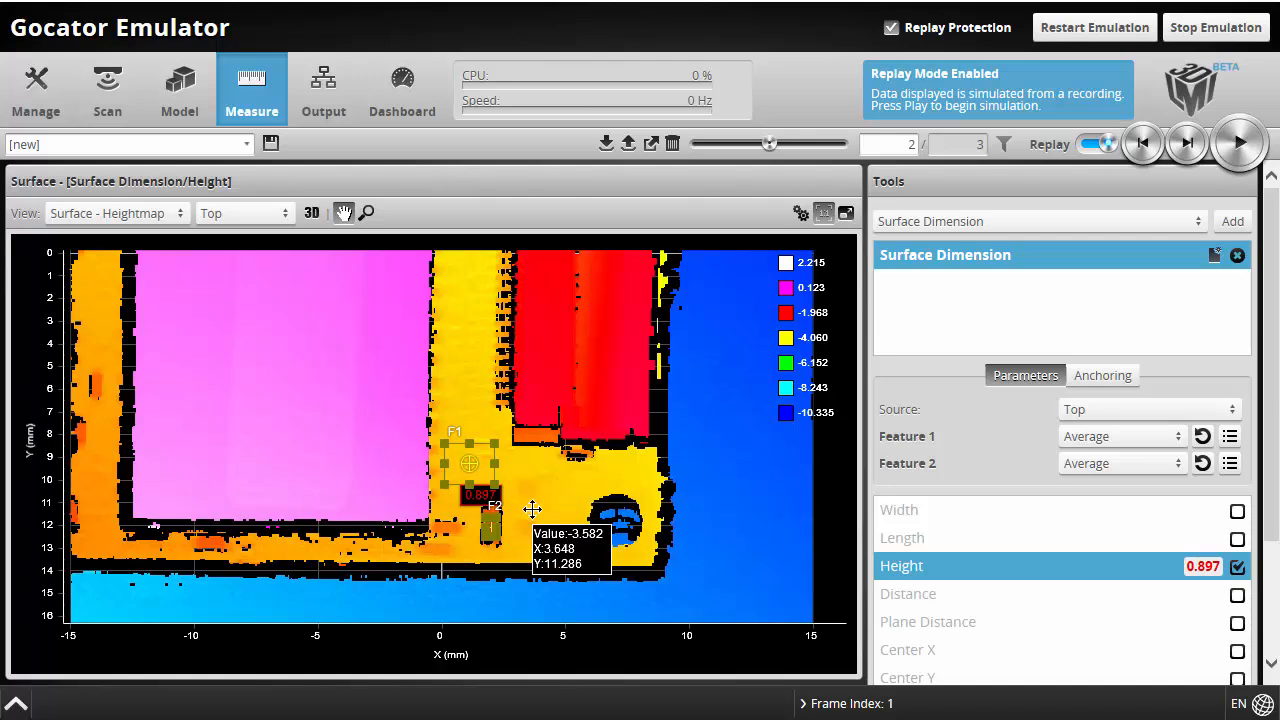
Compare the measurement regions on frames 3 and 2, and add a Surface Edge tool with frame 2 shown
{"action": "left_click", "coordinate": [1189, 146]}
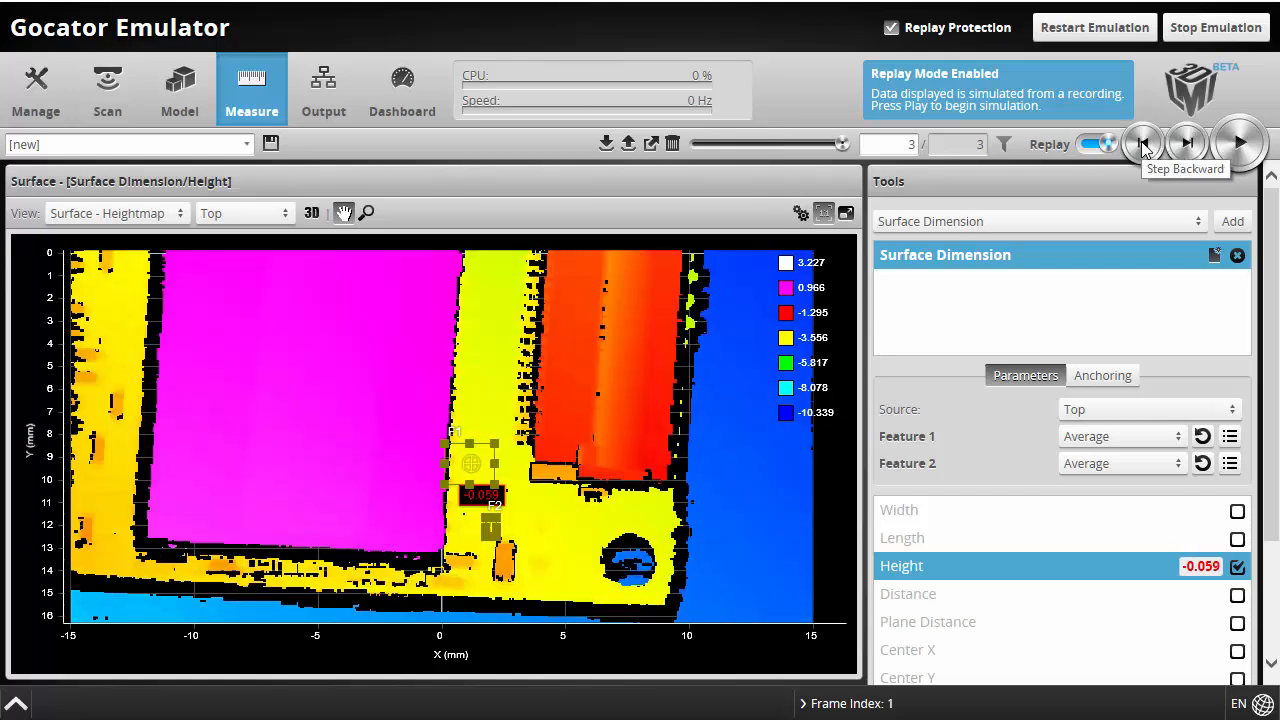
{"action": "left_click", "coordinate": [1145, 146]}
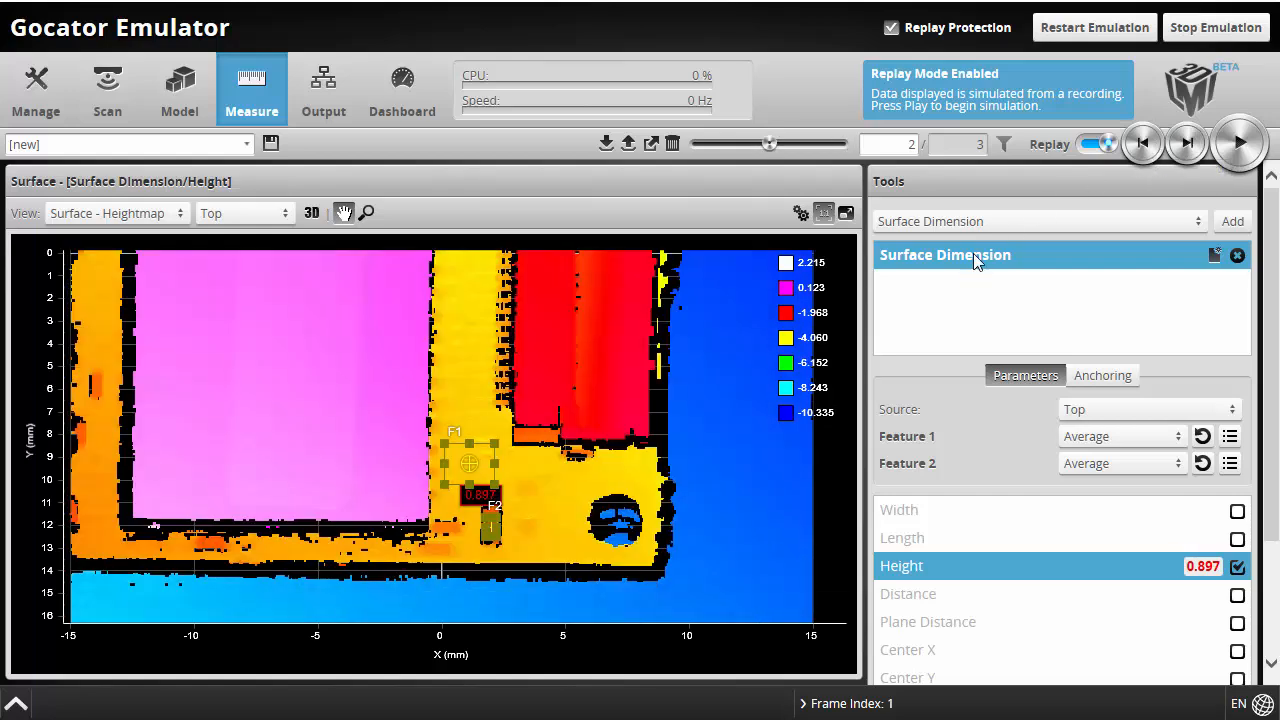
{"action": "left_click", "coordinate": [980, 222]}
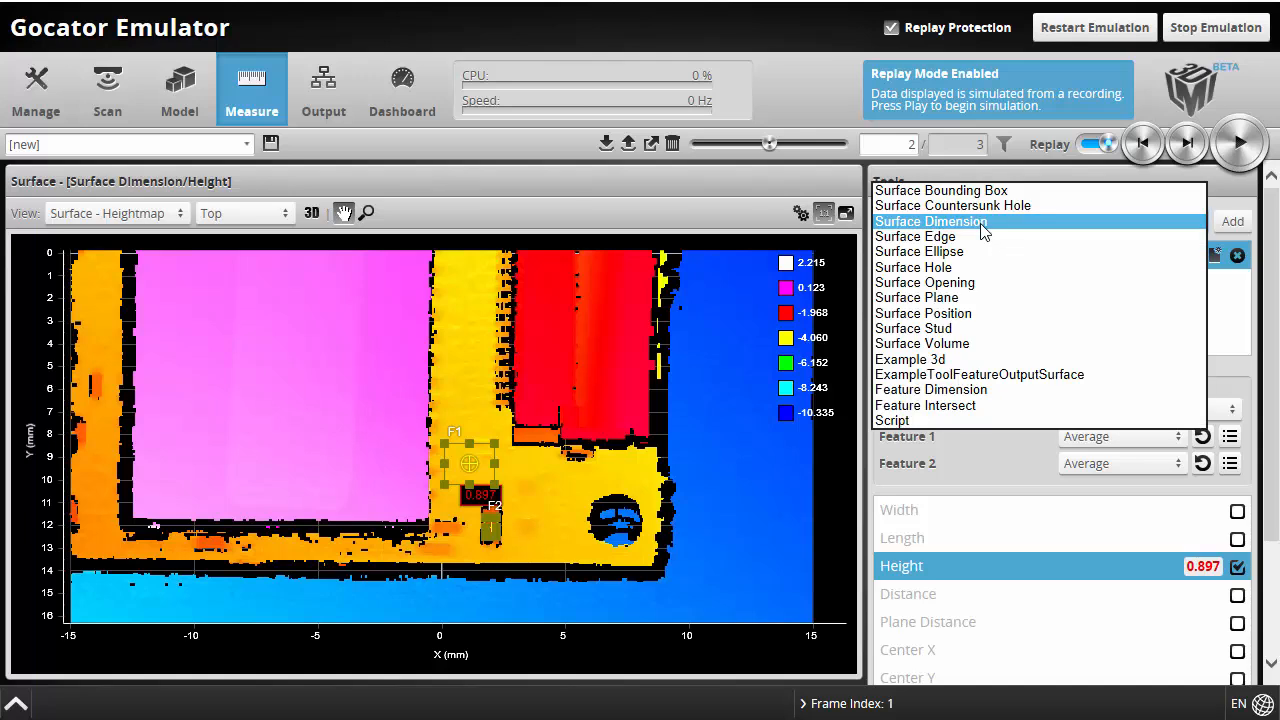
{"action": "left_click", "coordinate": [980, 224]}
{"action": "left_click", "coordinate": [1246, 223]}
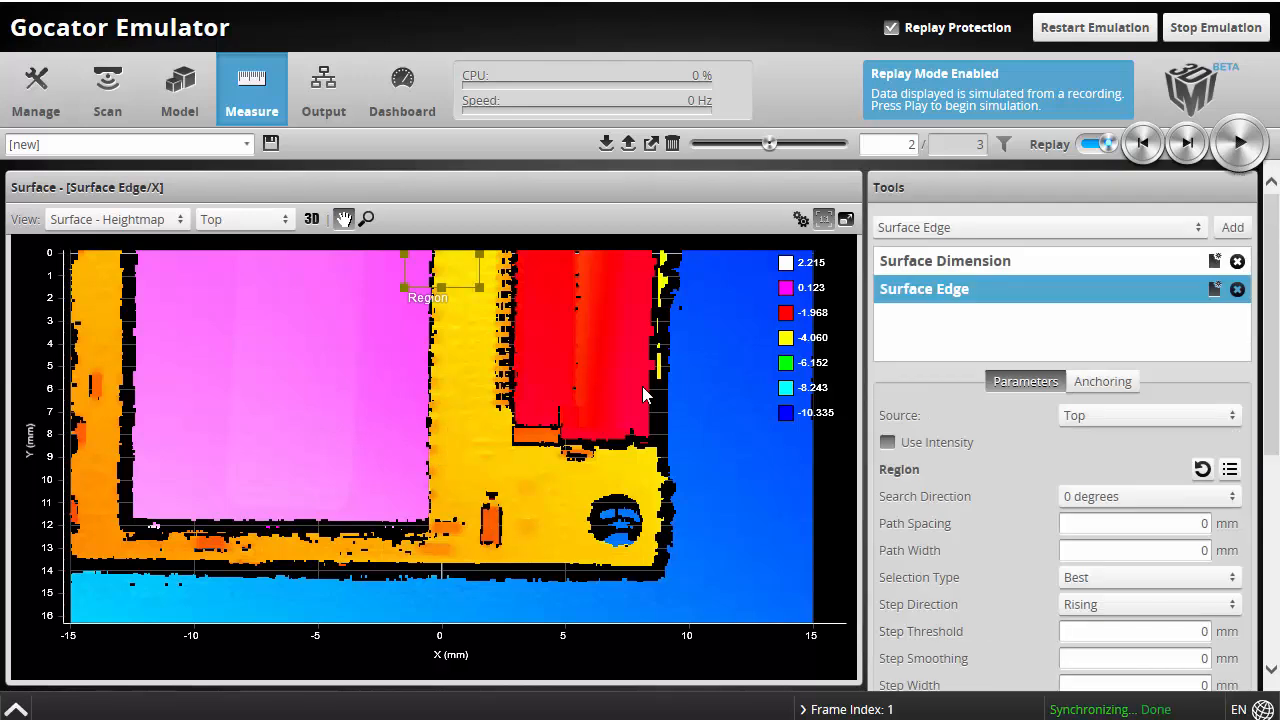
Extend the edge region down the large component's right side to about Y 10.3 mm and set Step Direction to Falling
{"action": "left_click_drag", "start_coordinate": [440, 290], "coordinate": [441, 490]}
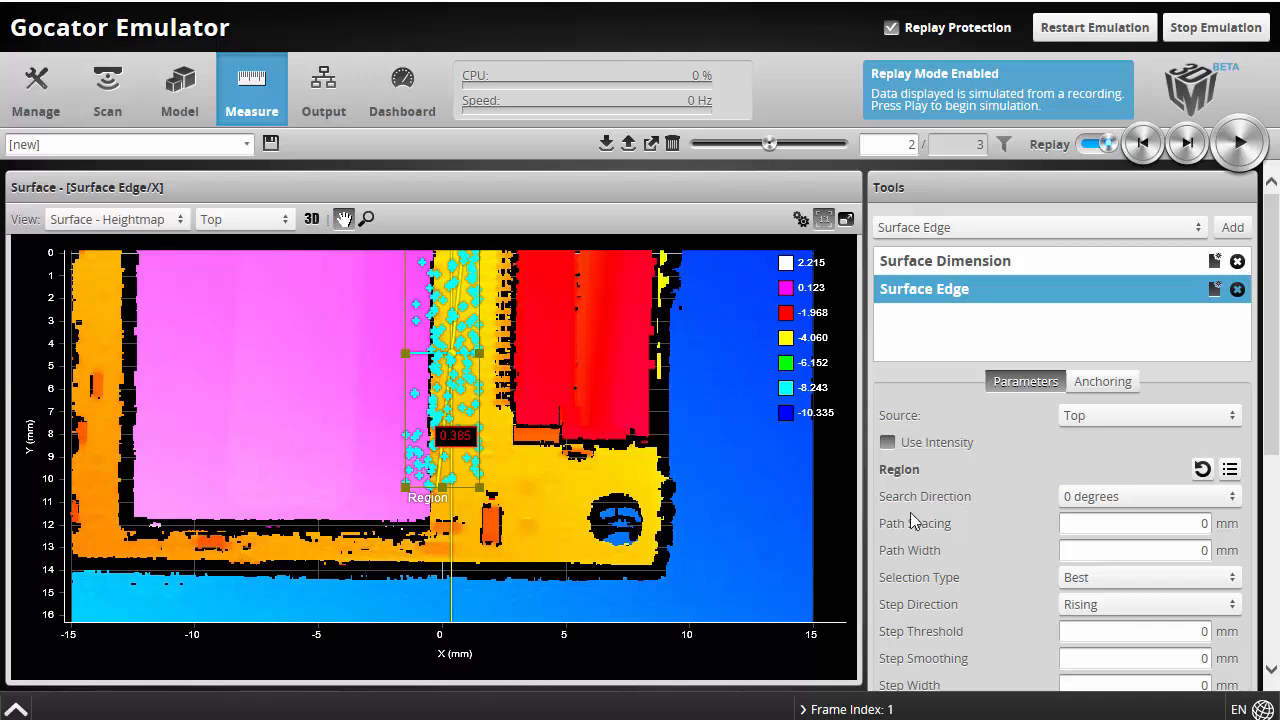
{"action": "scroll", "coordinate": [912, 520], "scroll_direction": "down", "scroll_amount": 1}
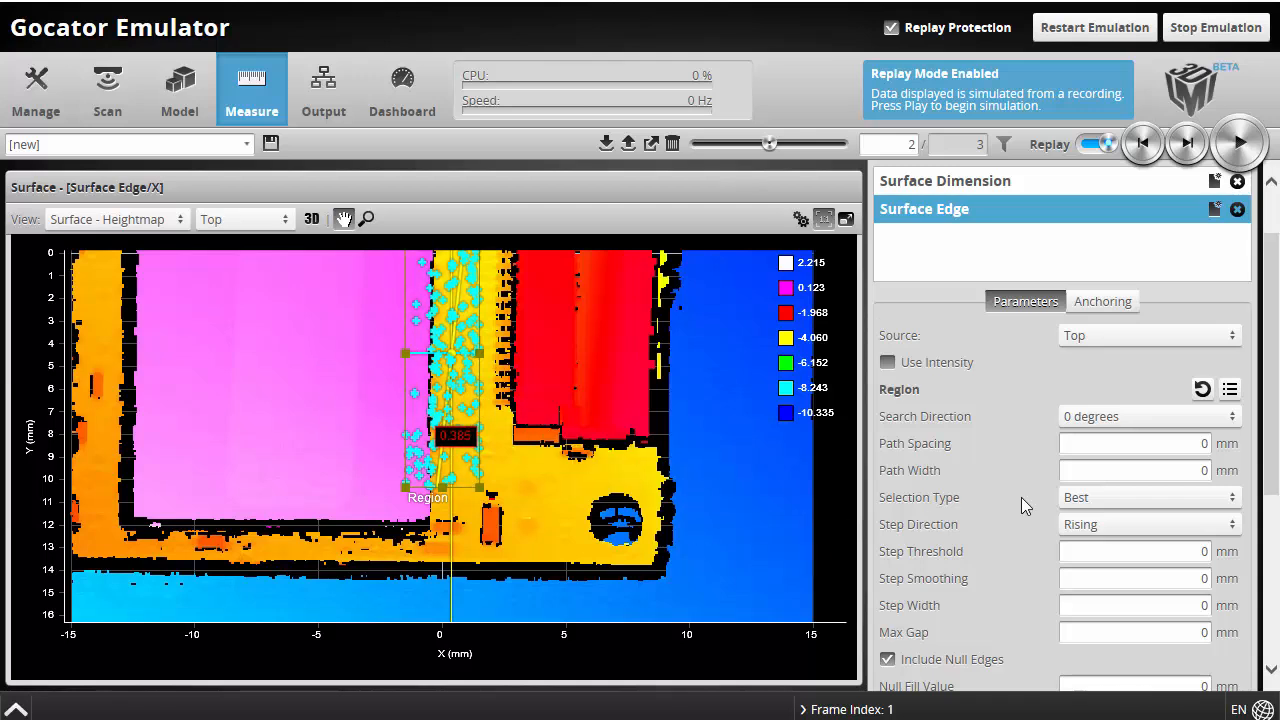
{"action": "left_click", "coordinate": [1146, 532]}
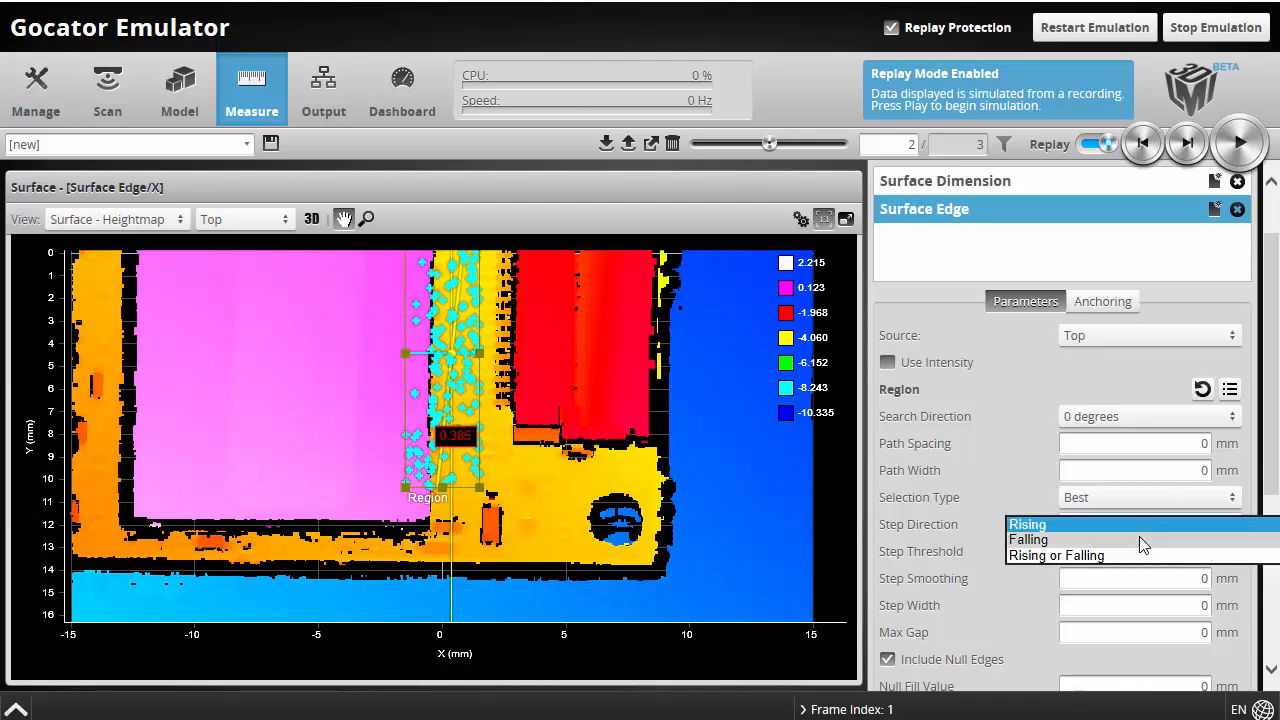
{"action": "left_click", "coordinate": [1142, 540]}
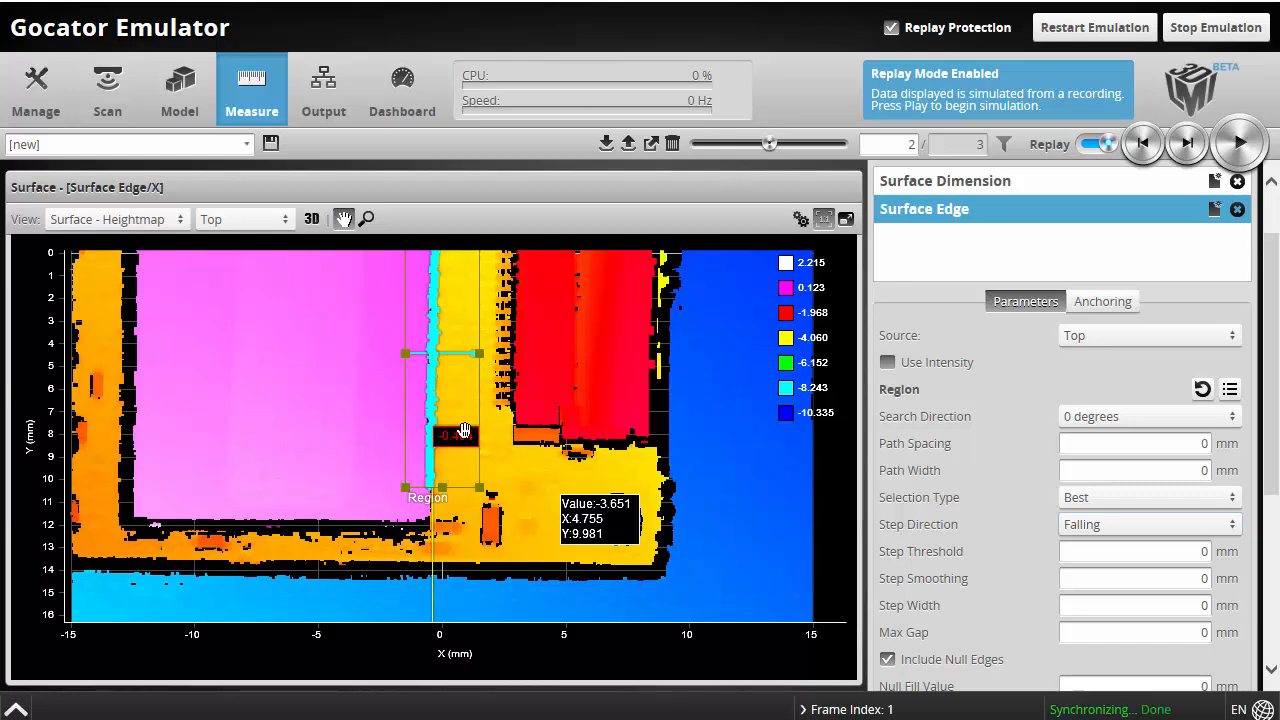
Exclude null edges from the edge detection and set Max Gap to 1 mm
{"action": "scroll", "coordinate": [410, 350], "scroll_direction": "up", "scroll_amount": 5}
{"action": "scroll", "coordinate": [535, 396], "scroll_direction": "up", "scroll_amount": 5}
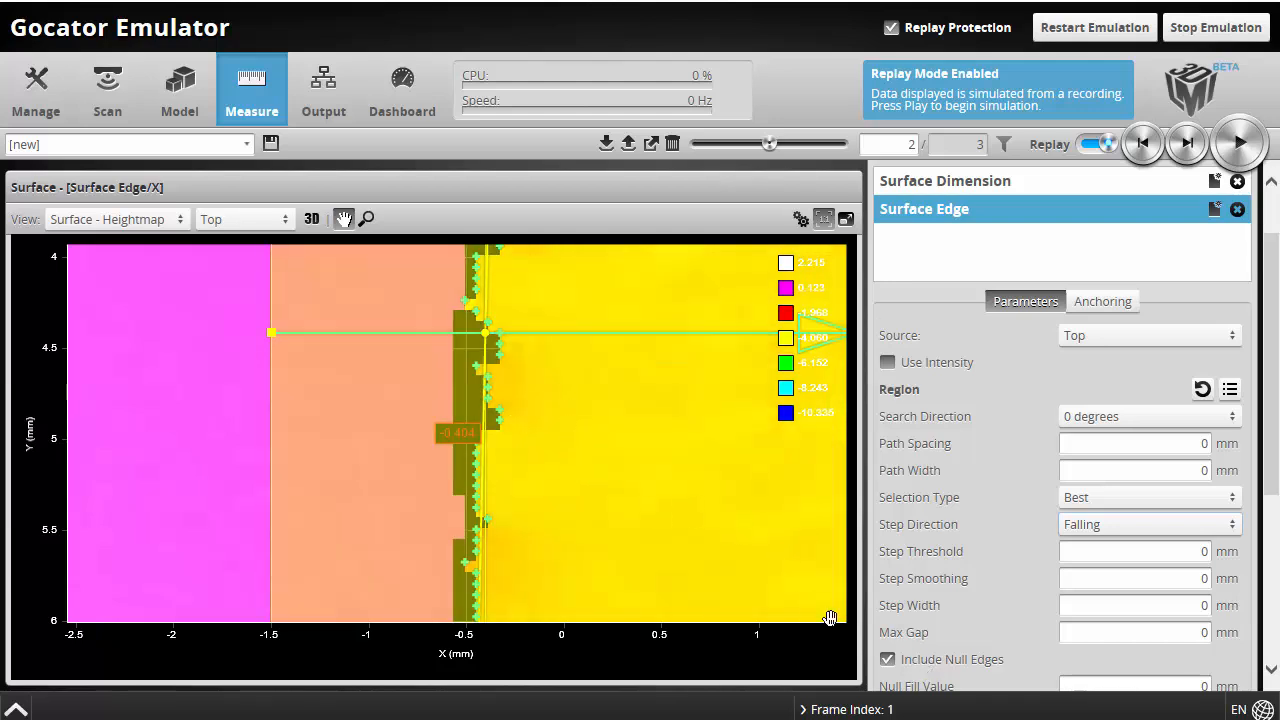
{"action": "left_click", "coordinate": [887, 662]}
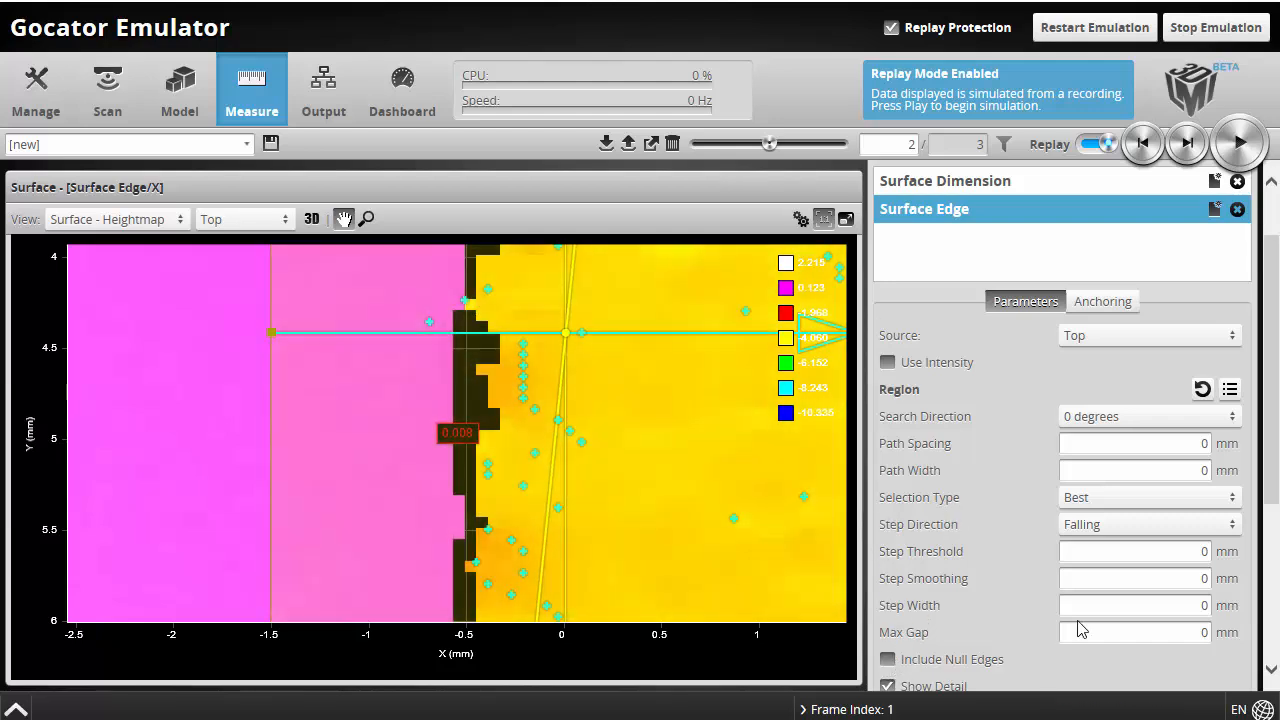
{"action": "left_click", "coordinate": [1171, 627]}
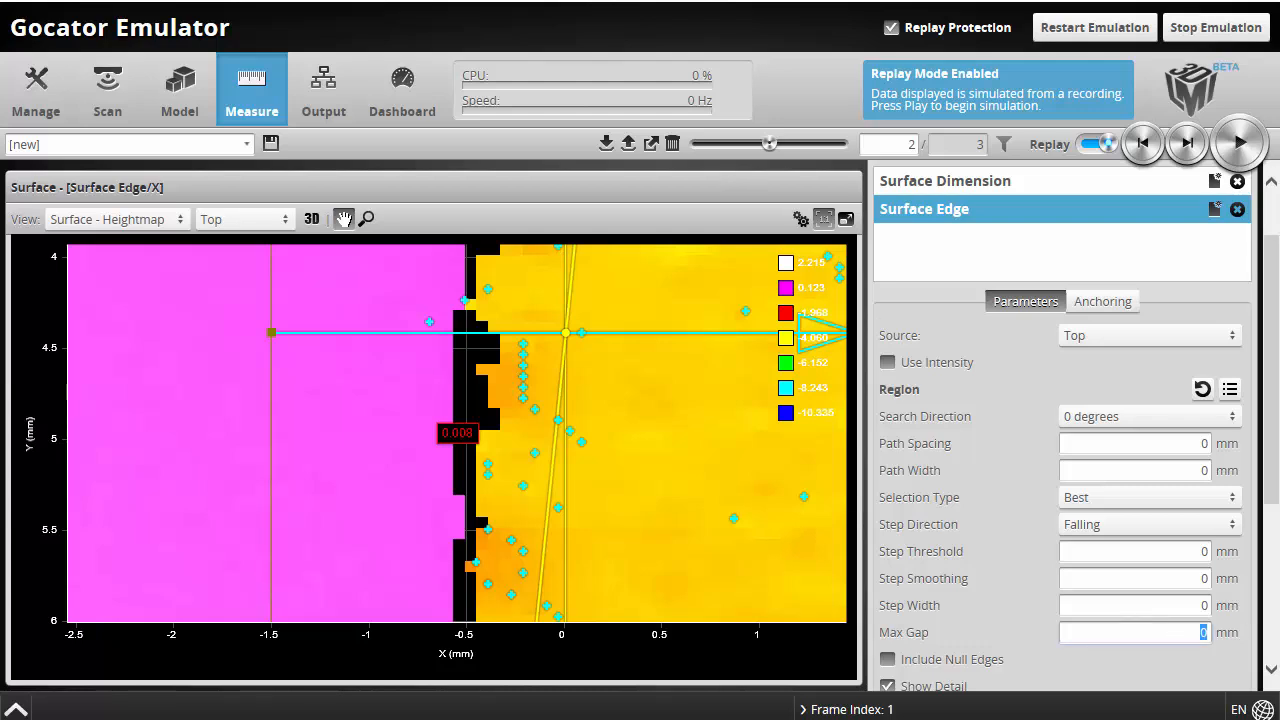
{"action": "left_click", "coordinate": [1175, 605]}
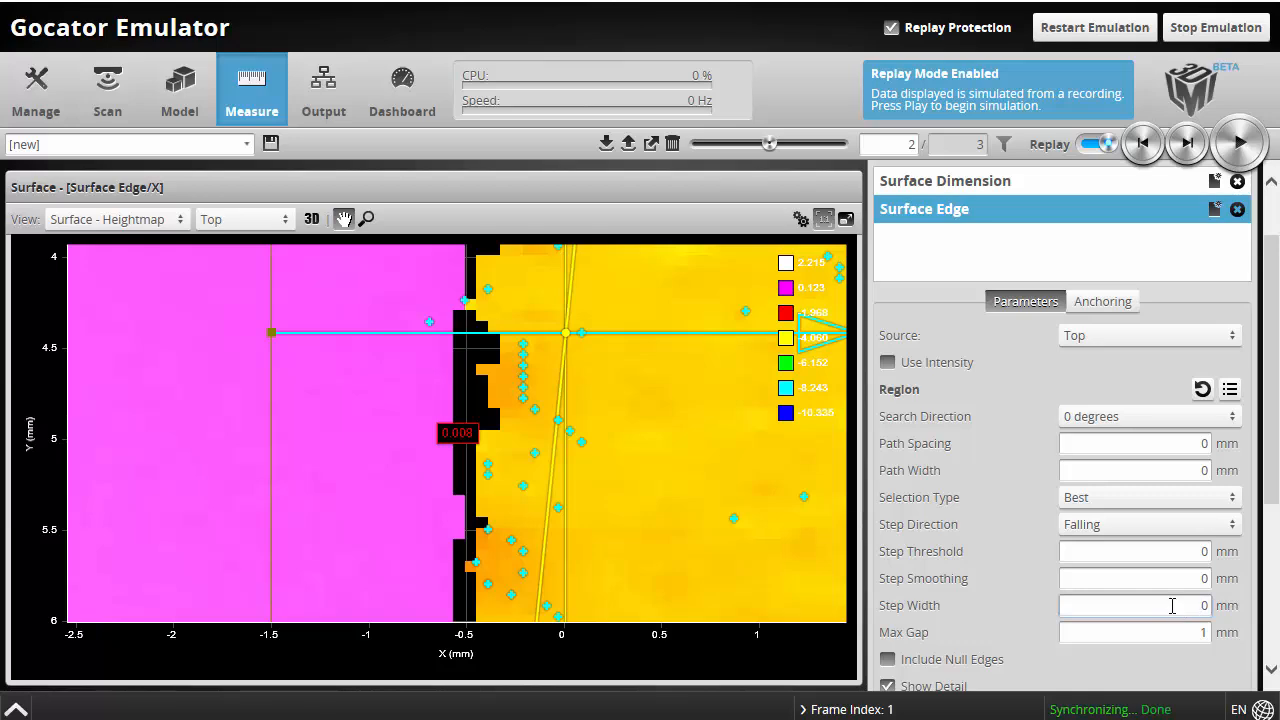
Examine the detected edge points and fitted line along the full length of the large component's right edge
{"action": "scroll", "coordinate": [488, 497], "scroll_direction": "down", "scroll_amount": 2}
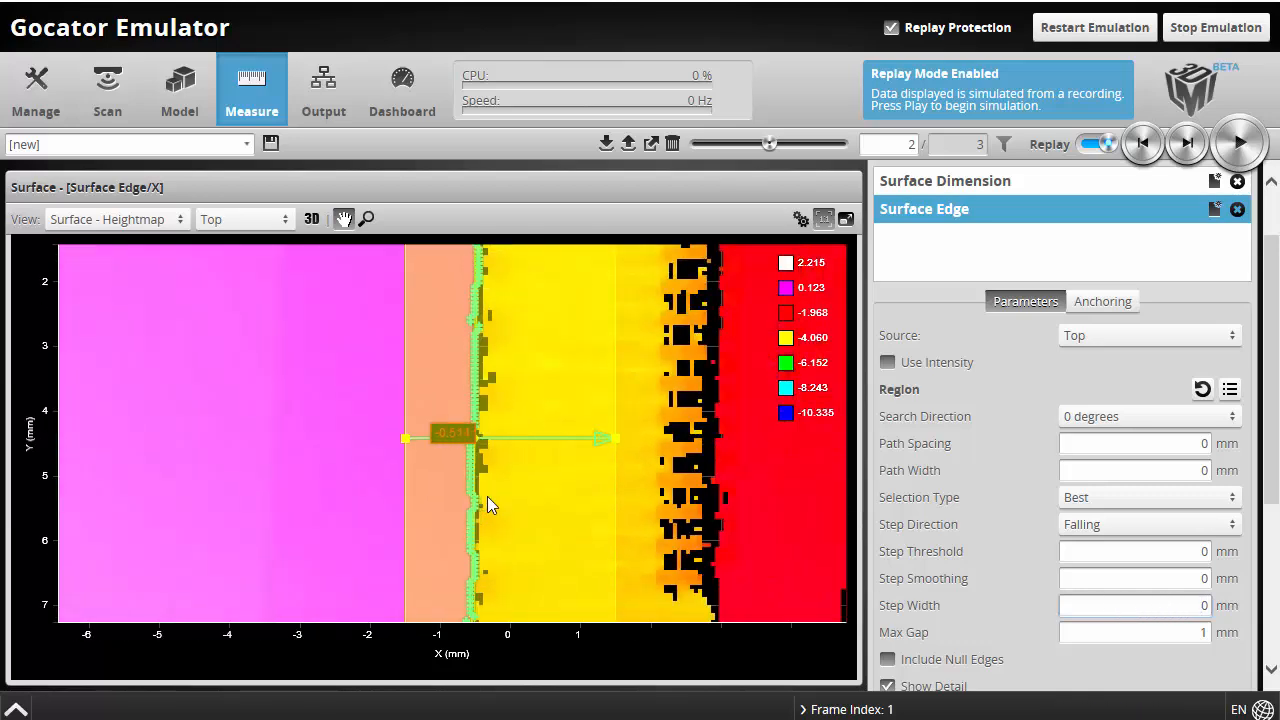
{"action": "scroll", "coordinate": [484, 374], "scroll_direction": "up", "scroll_amount": 2}
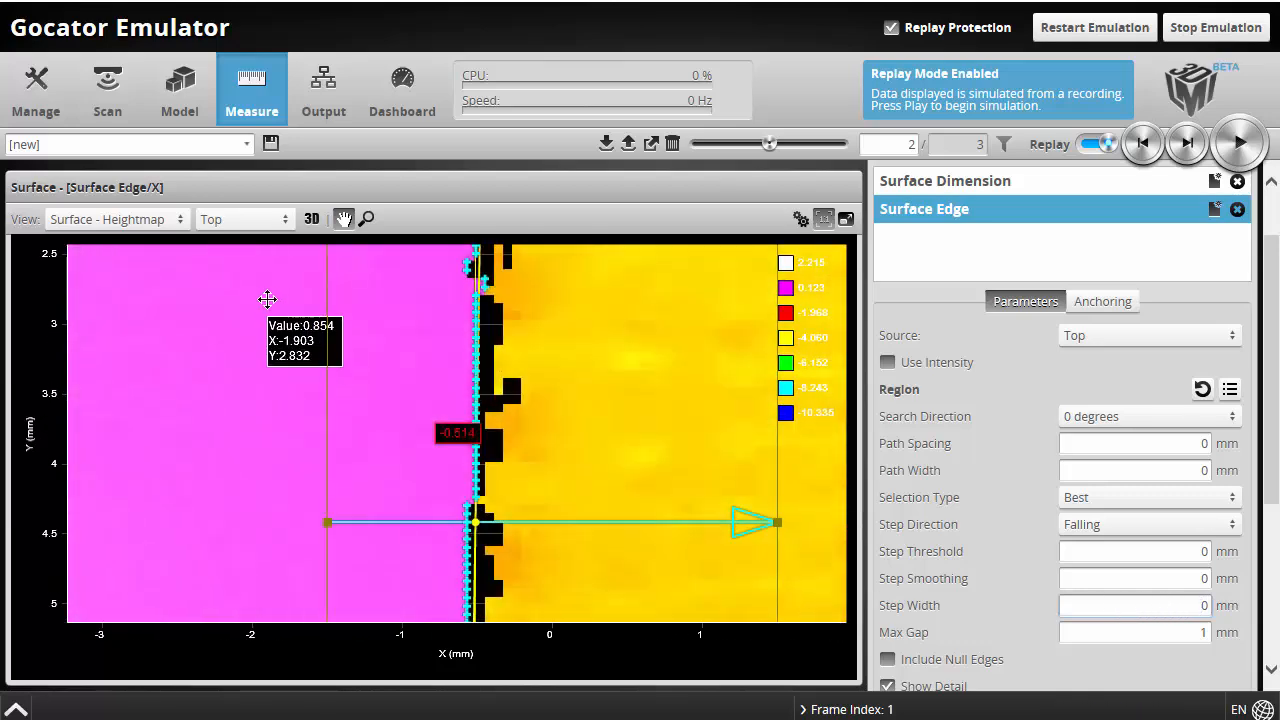
{"action": "left_click_drag", "start_coordinate": [268, 300], "coordinate": [238, 571]}
{"action": "left_click_drag", "start_coordinate": [252, 361], "coordinate": [234, 474]}
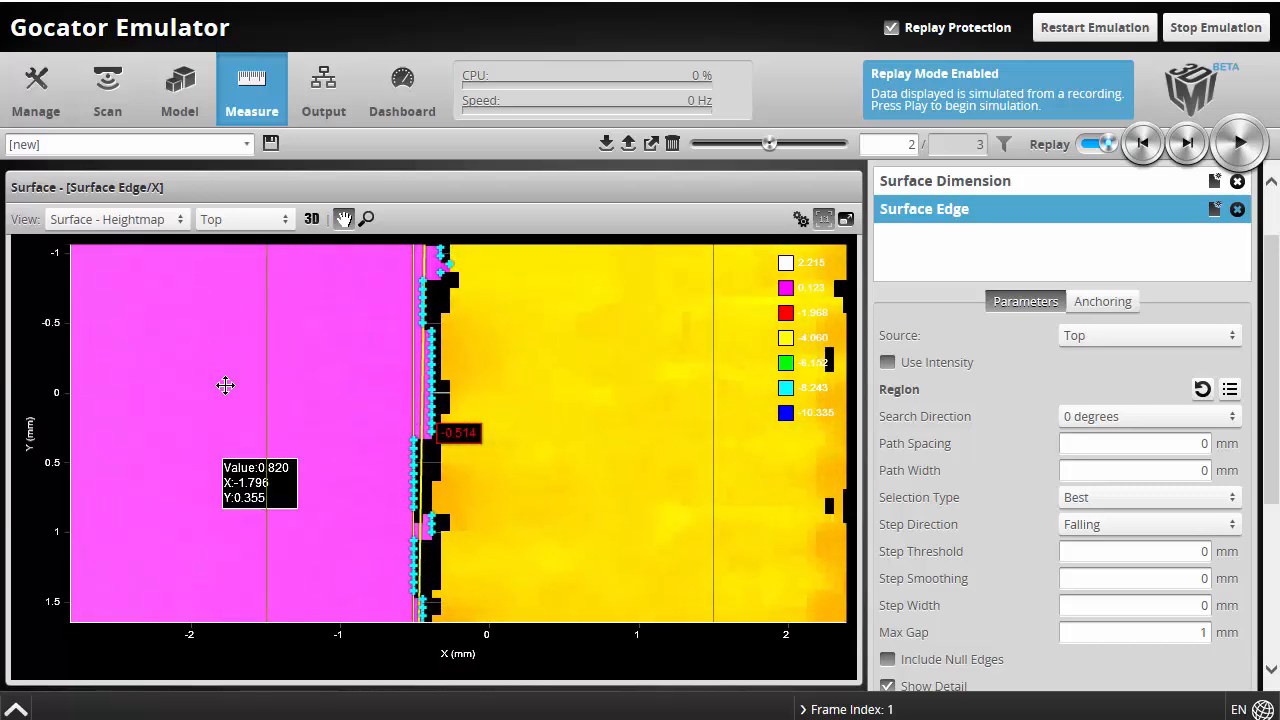
{"action": "left_click_drag", "start_coordinate": [220, 309], "coordinate": [194, 297]}
{"action": "left_click_drag", "start_coordinate": [191, 505], "coordinate": [207, 236]}
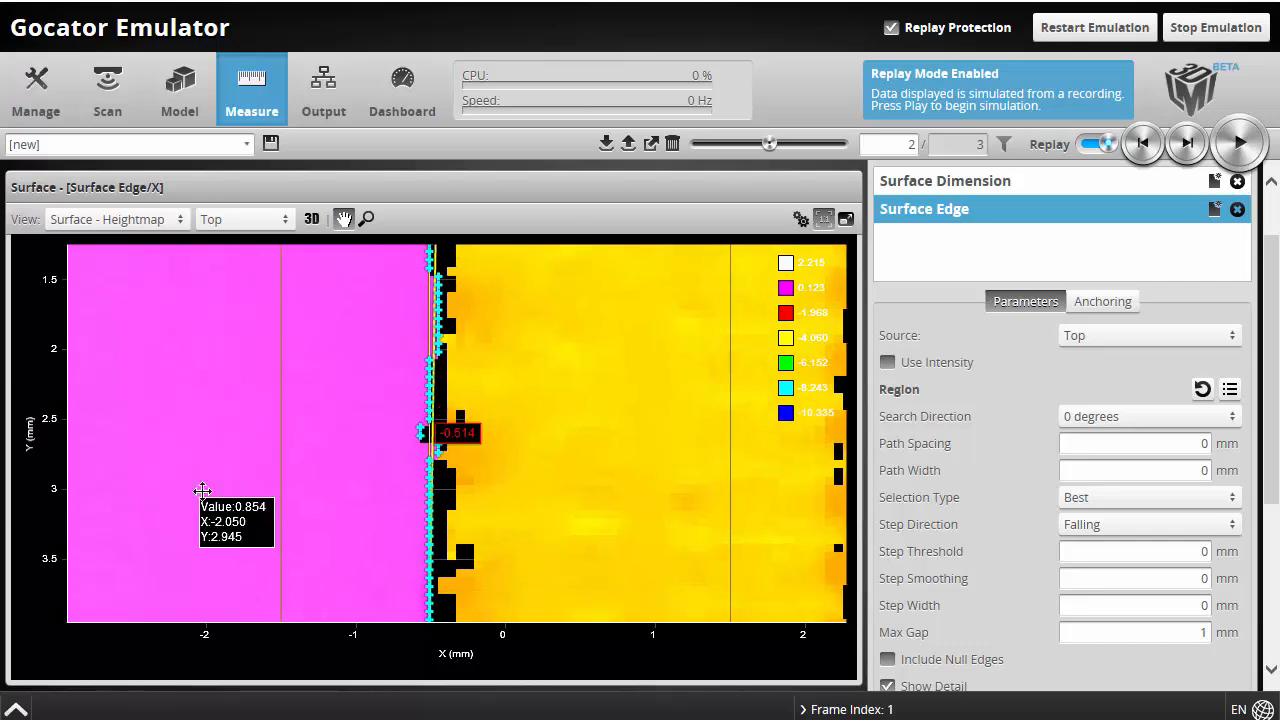
{"action": "left_click_drag", "start_coordinate": [197, 486], "coordinate": [203, 280]}
{"action": "left_click_drag", "start_coordinate": [199, 523], "coordinate": [203, 319]}
{"action": "left_click_drag", "start_coordinate": [191, 551], "coordinate": [200, 357]}
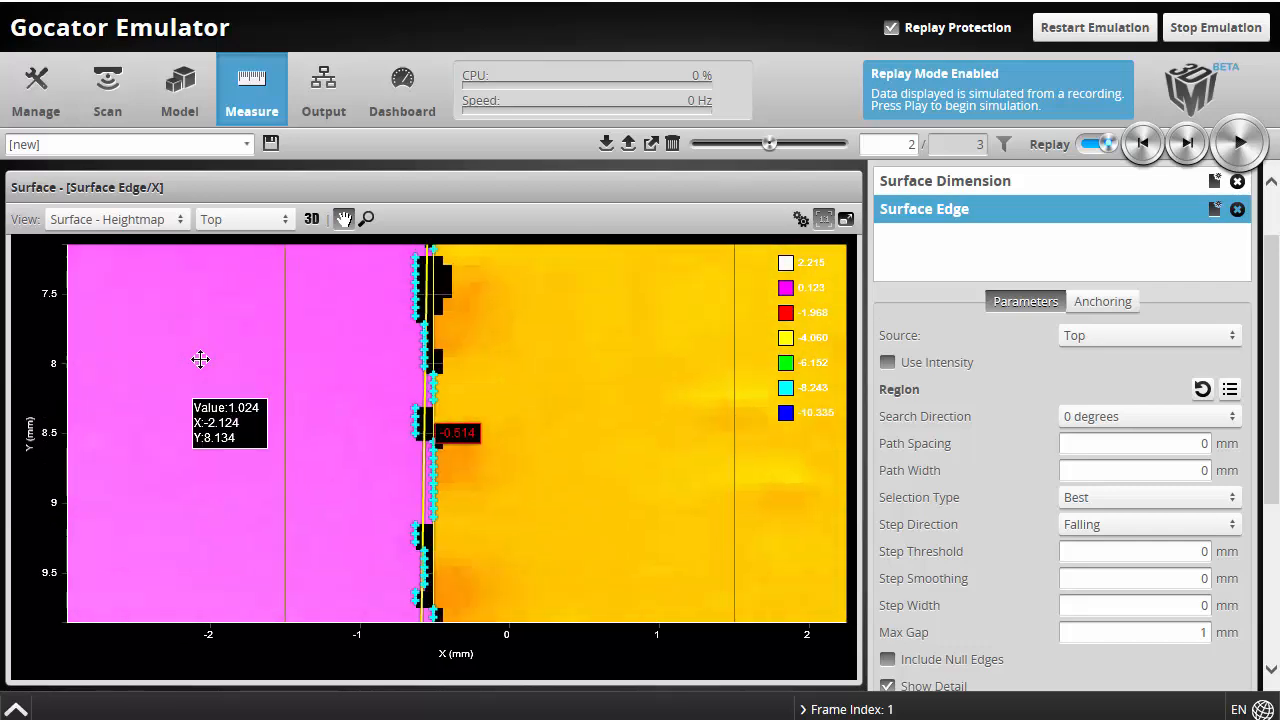
{"action": "left_click_drag", "start_coordinate": [220, 529], "coordinate": [209, 346]}
Shorten the edge region from above so it starts at about Y 1 mm, well inside the large component's right edge
{"action": "scroll", "coordinate": [206, 435], "scroll_direction": "down", "scroll_amount": 5}
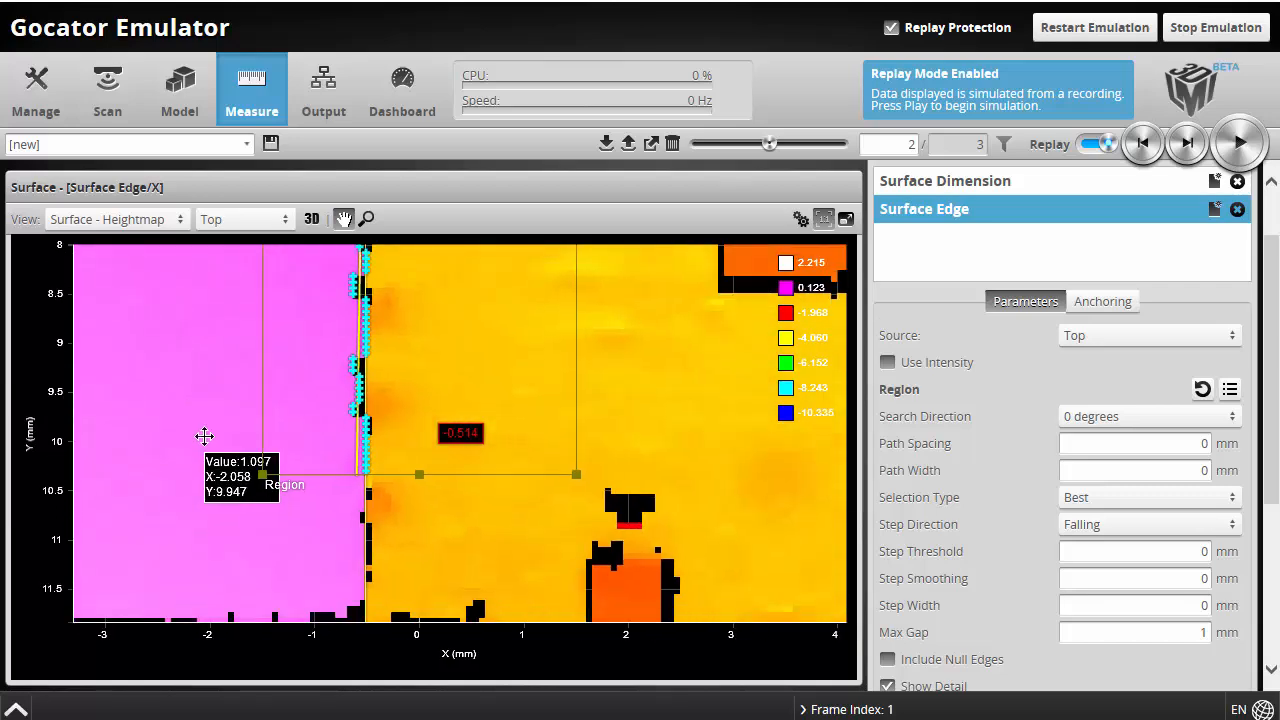
{"action": "scroll", "coordinate": [206, 440], "scroll_direction": "down", "scroll_amount": 3}
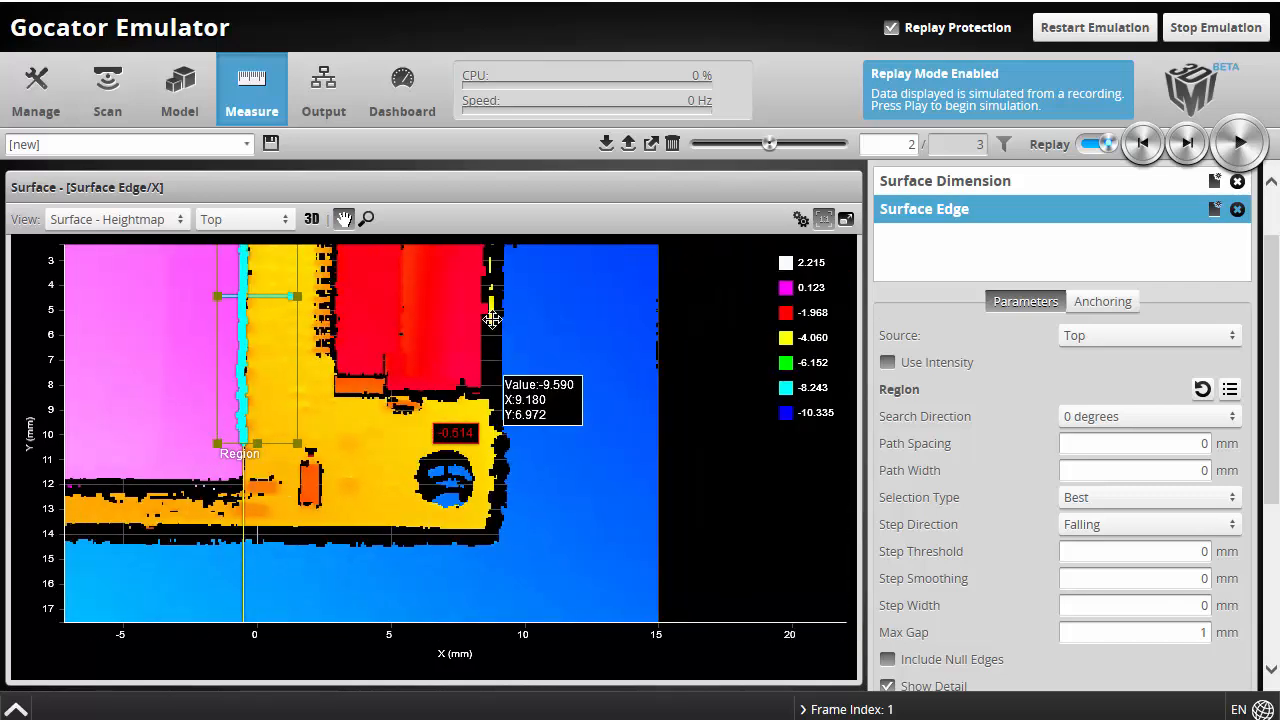
{"action": "left_click_drag", "start_coordinate": [429, 320], "coordinate": [592, 448]}
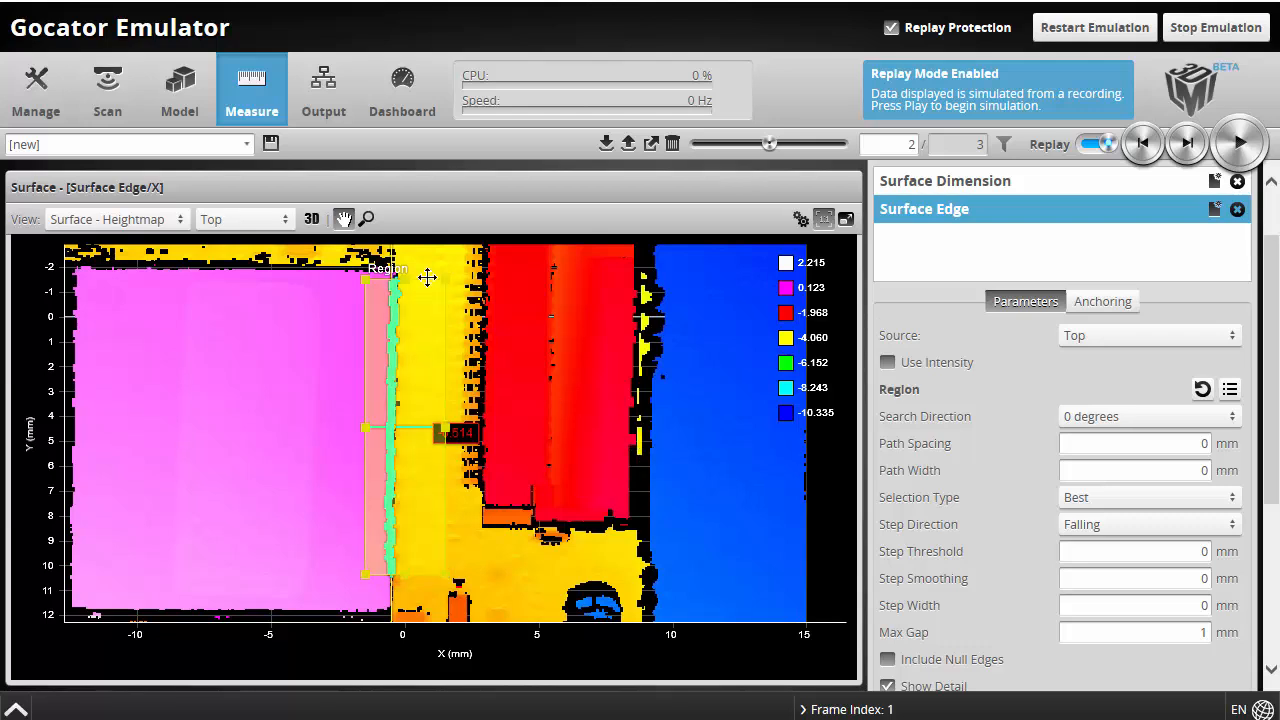
{"action": "left_click_drag", "start_coordinate": [402, 316], "coordinate": [402, 384]}
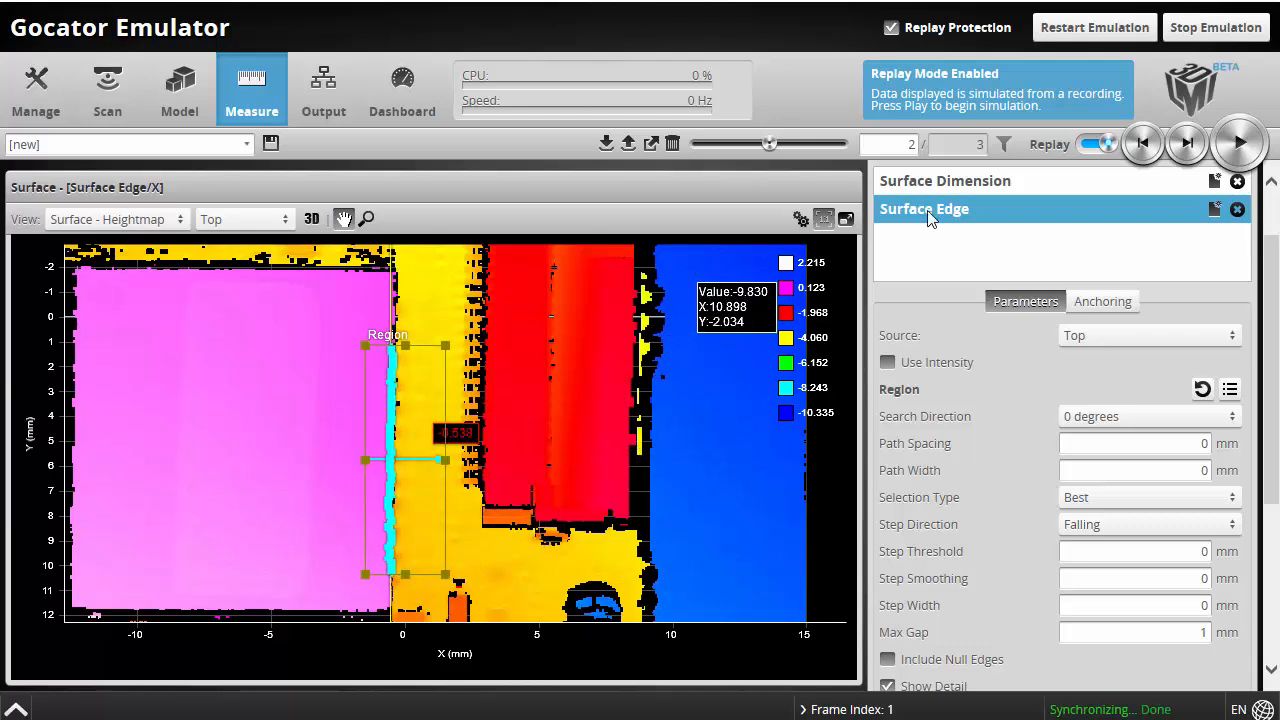
Step through all three recorded frames to check that the edge is tracked, and return to frame 2
{"action": "left_click", "coordinate": [1143, 144]}
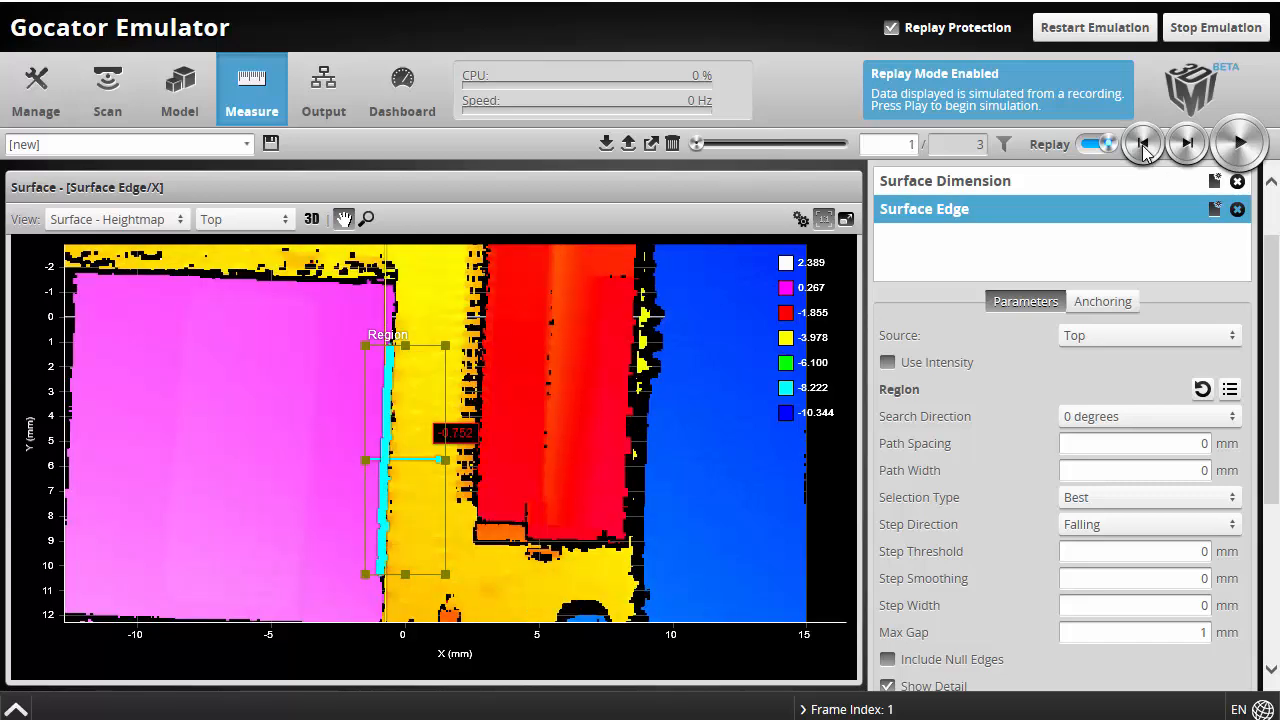
{"action": "left_click", "coordinate": [1188, 144]}
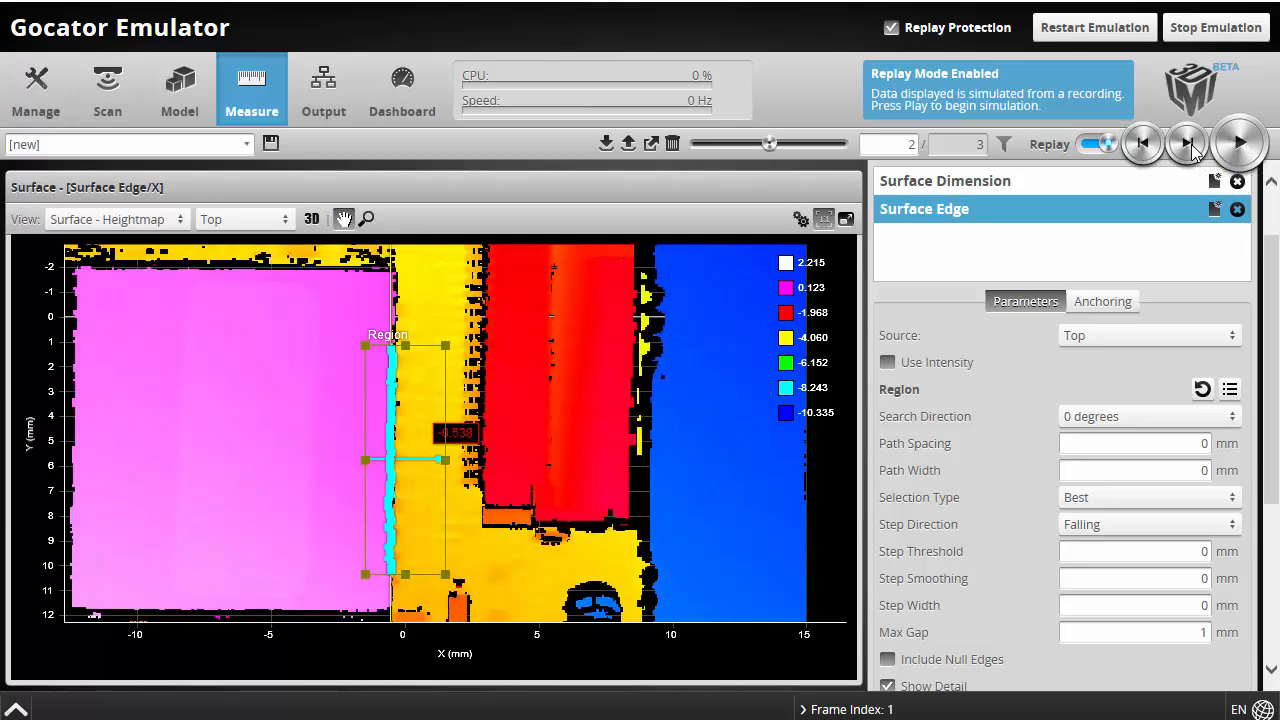
{"action": "left_click", "coordinate": [1190, 145]}
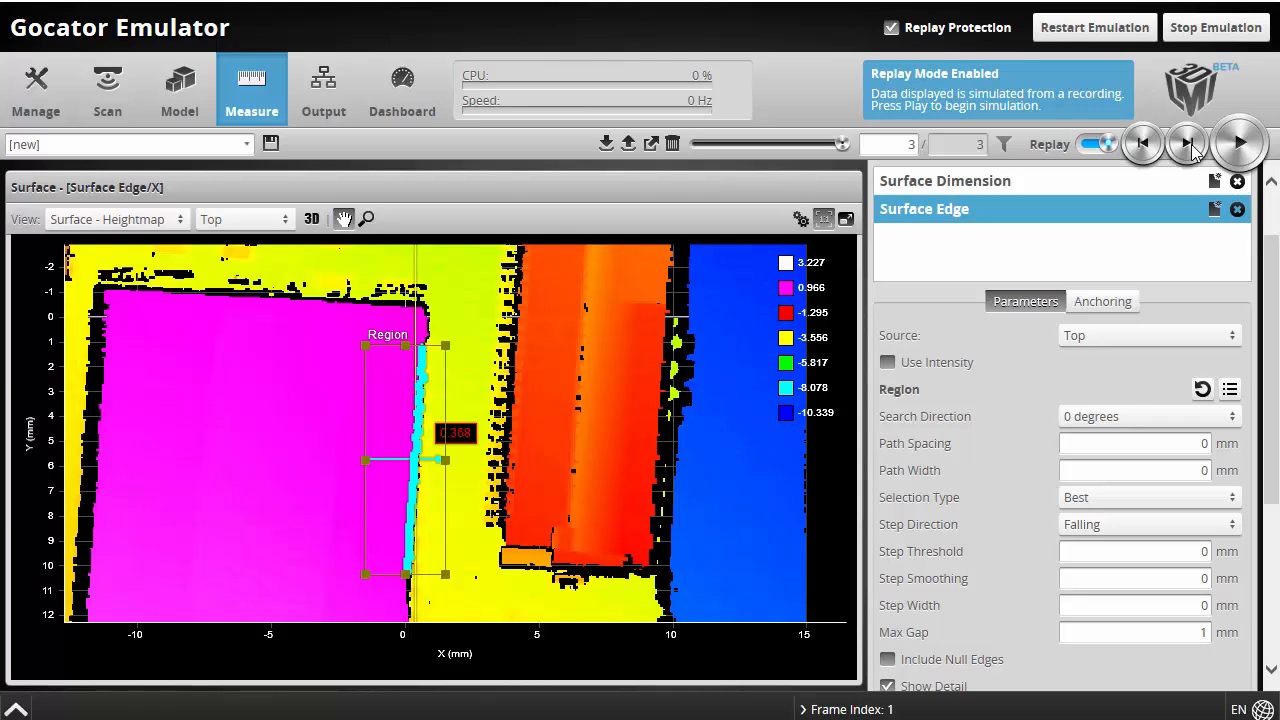
{"action": "left_click", "coordinate": [1143, 144]}
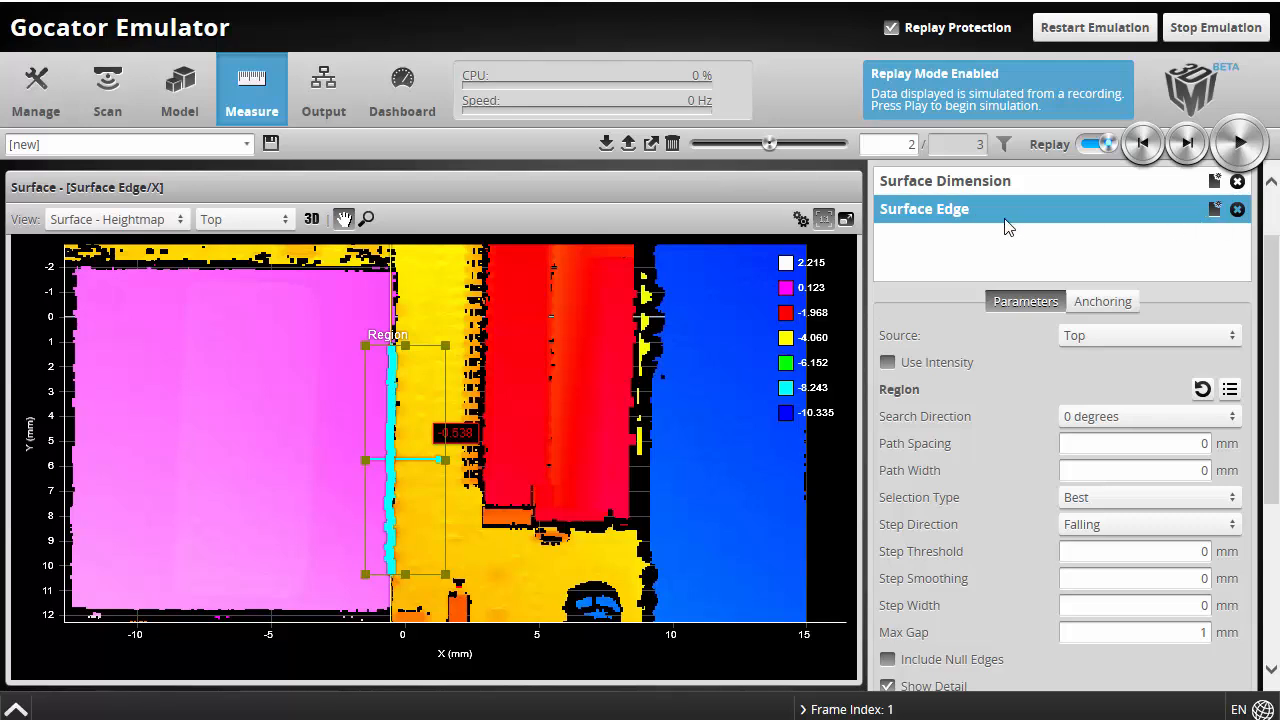
Rename the edge tool "Surface Edge - Vertical" and duplicate it
{"action": "left_click", "coordinate": [965, 212]}
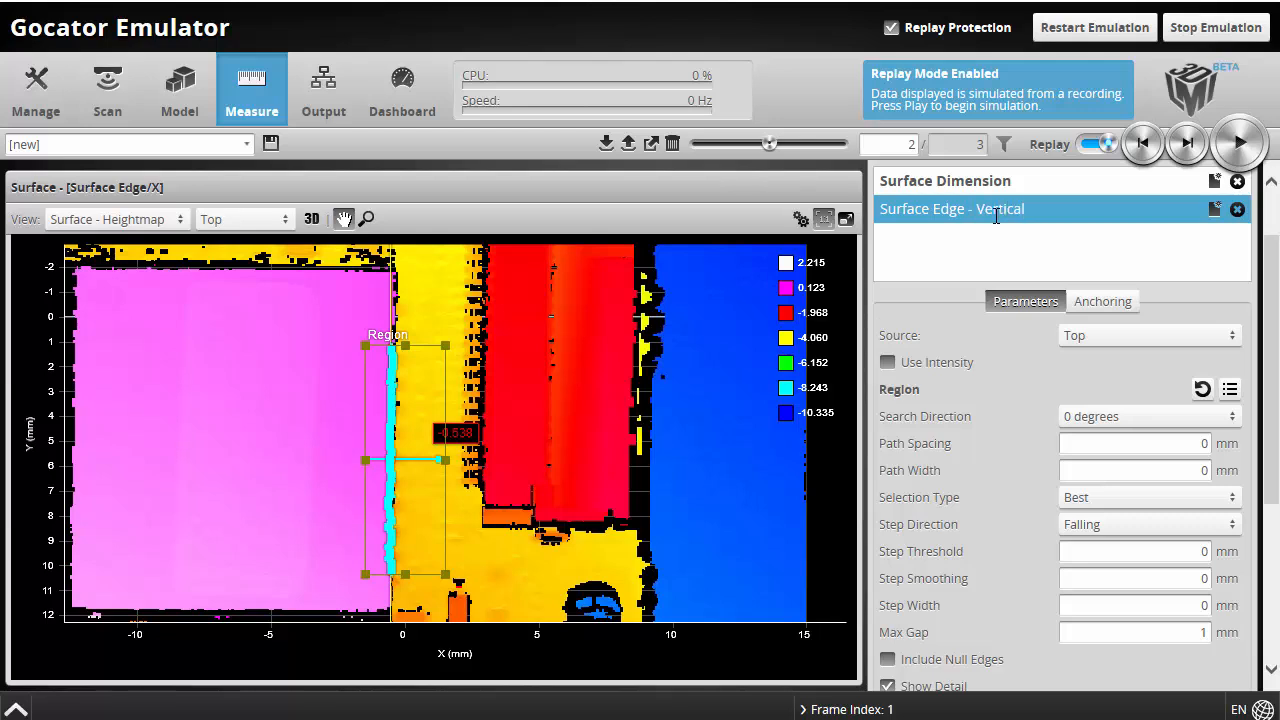
{"action": "key", "text": "Return"}
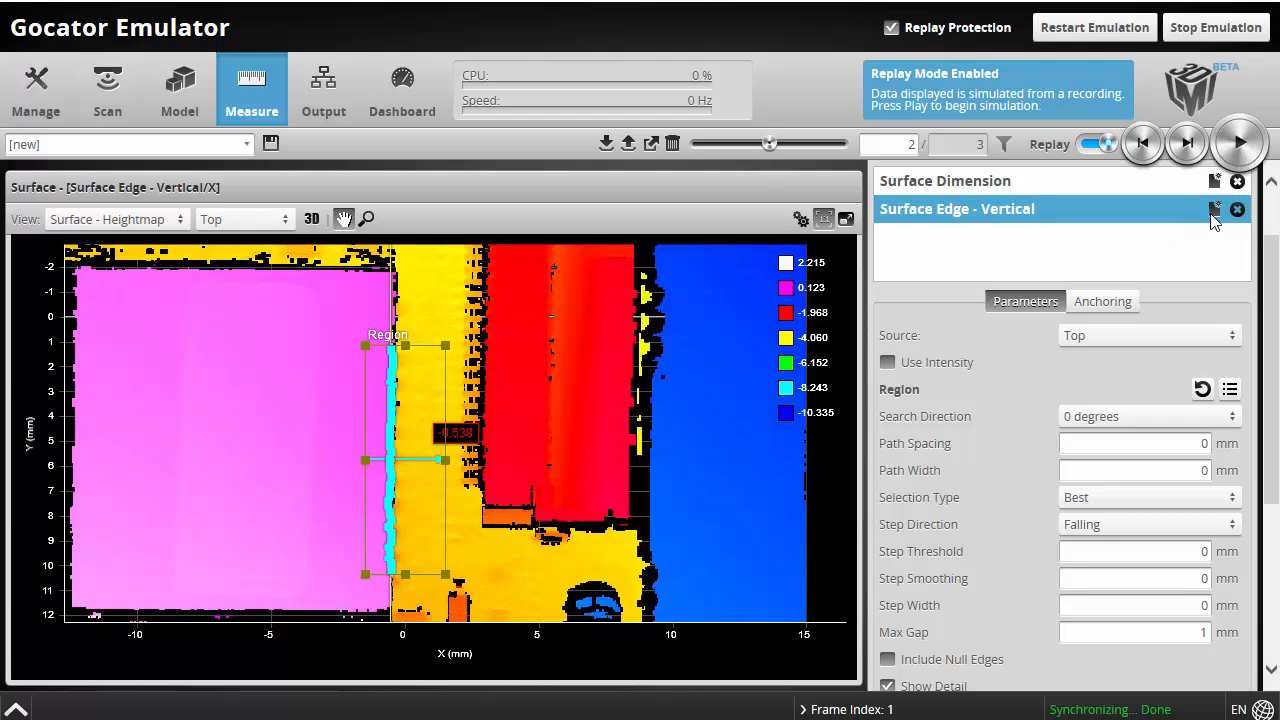
{"action": "left_click", "coordinate": [1214, 211]}
{"action": "scroll", "coordinate": [1003, 200], "scroll_direction": "up", "scroll_amount": 3}
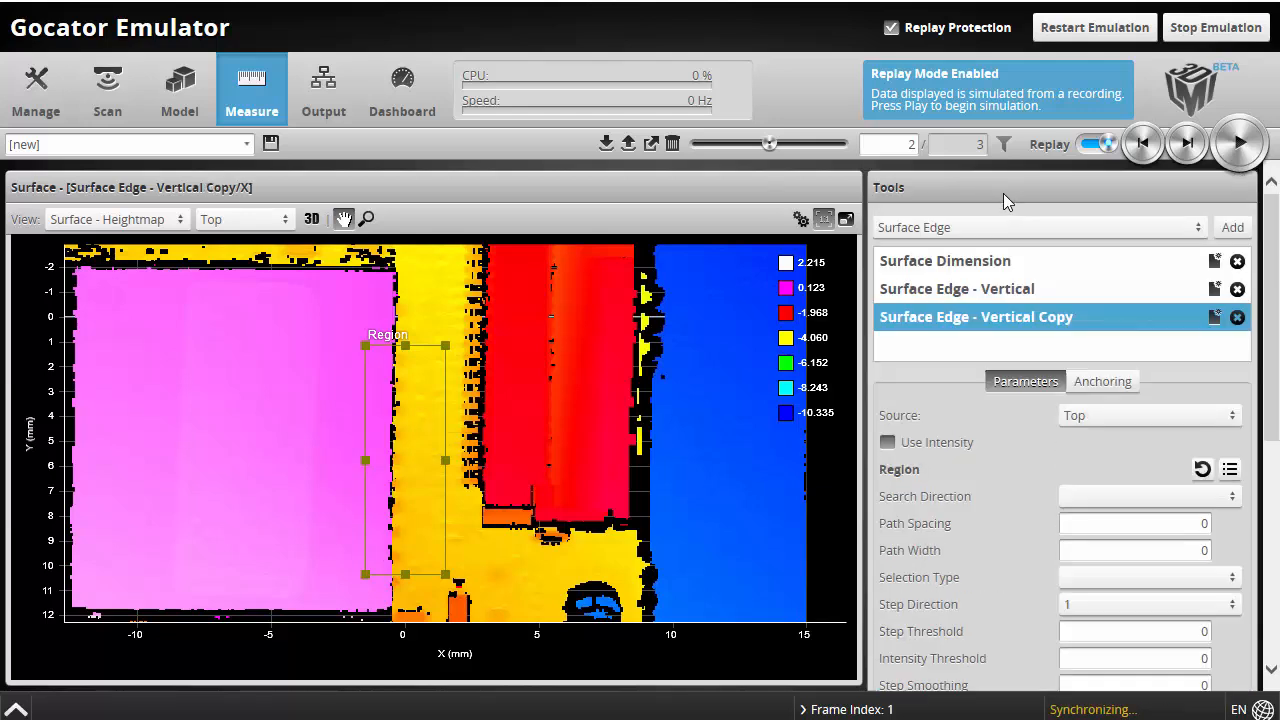
Rename the duplicated edge tool "Surface Edge - Horizontal"
{"action": "left_click", "coordinate": [984, 318]}
{"action": "left_click_drag", "start_coordinate": [977, 318], "coordinate": [1090, 318]}
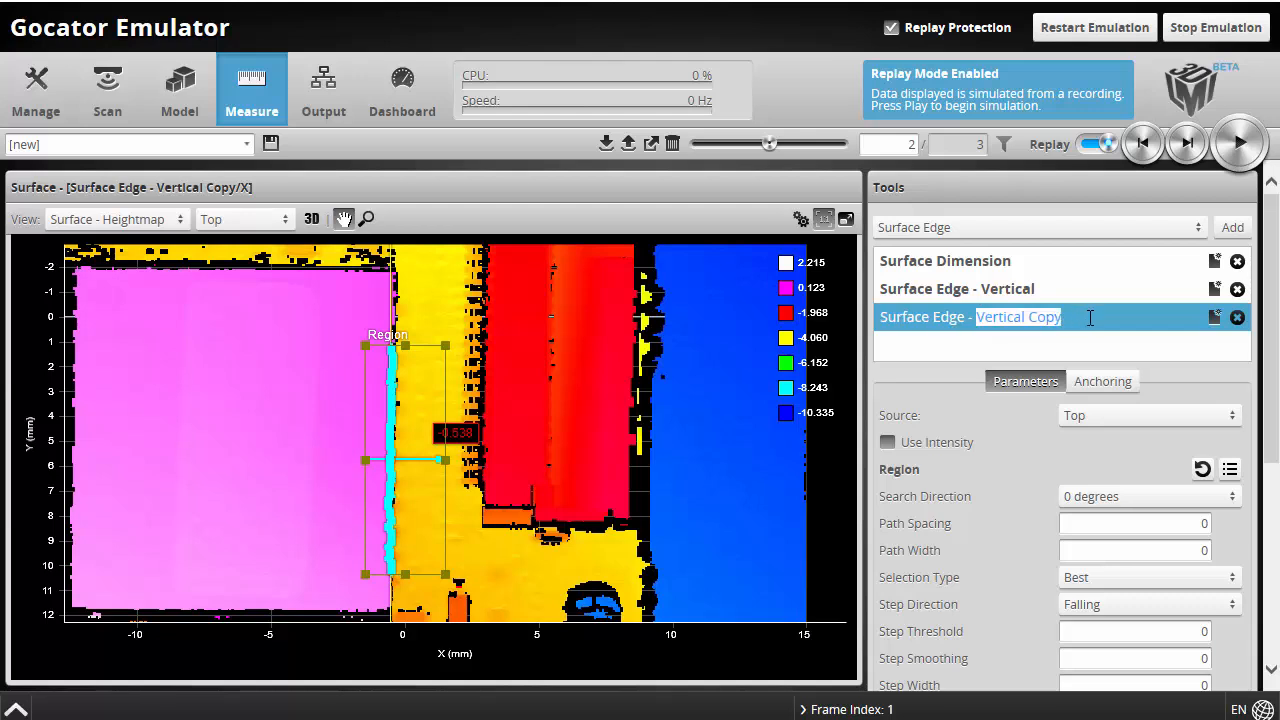
{"action": "type", "text": "Horizon"}
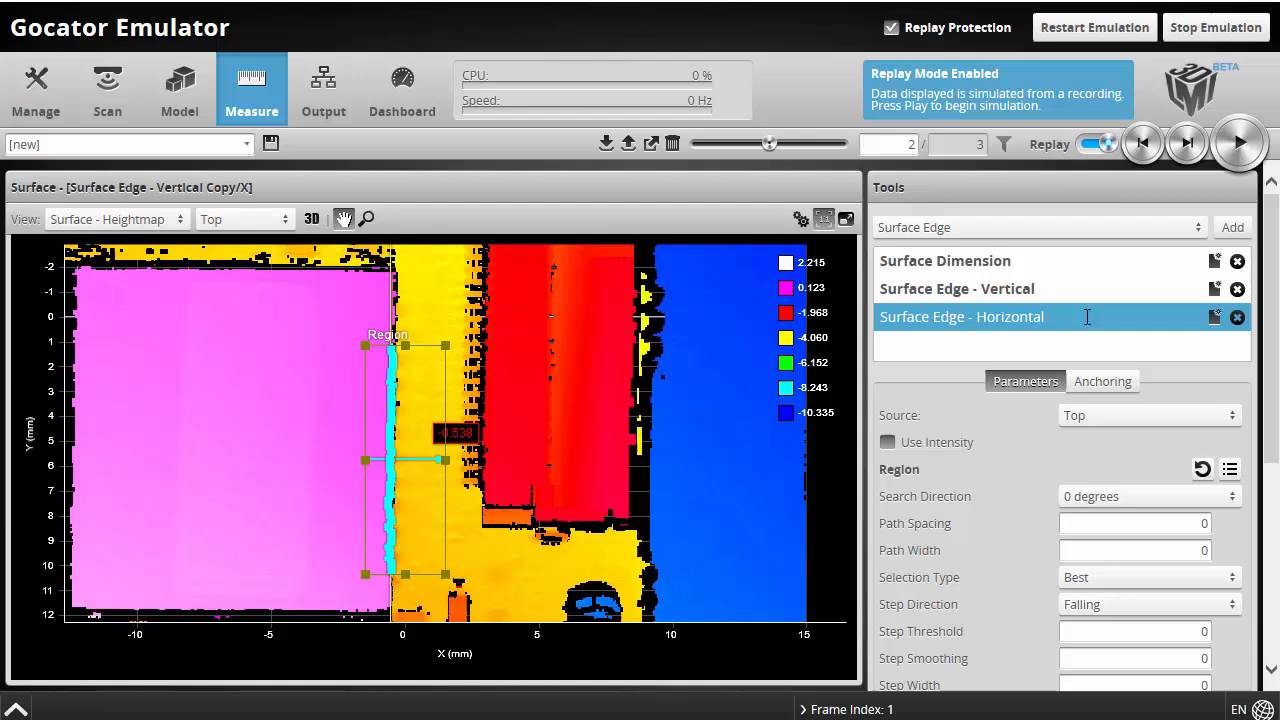
{"action": "key", "text": "Return"}
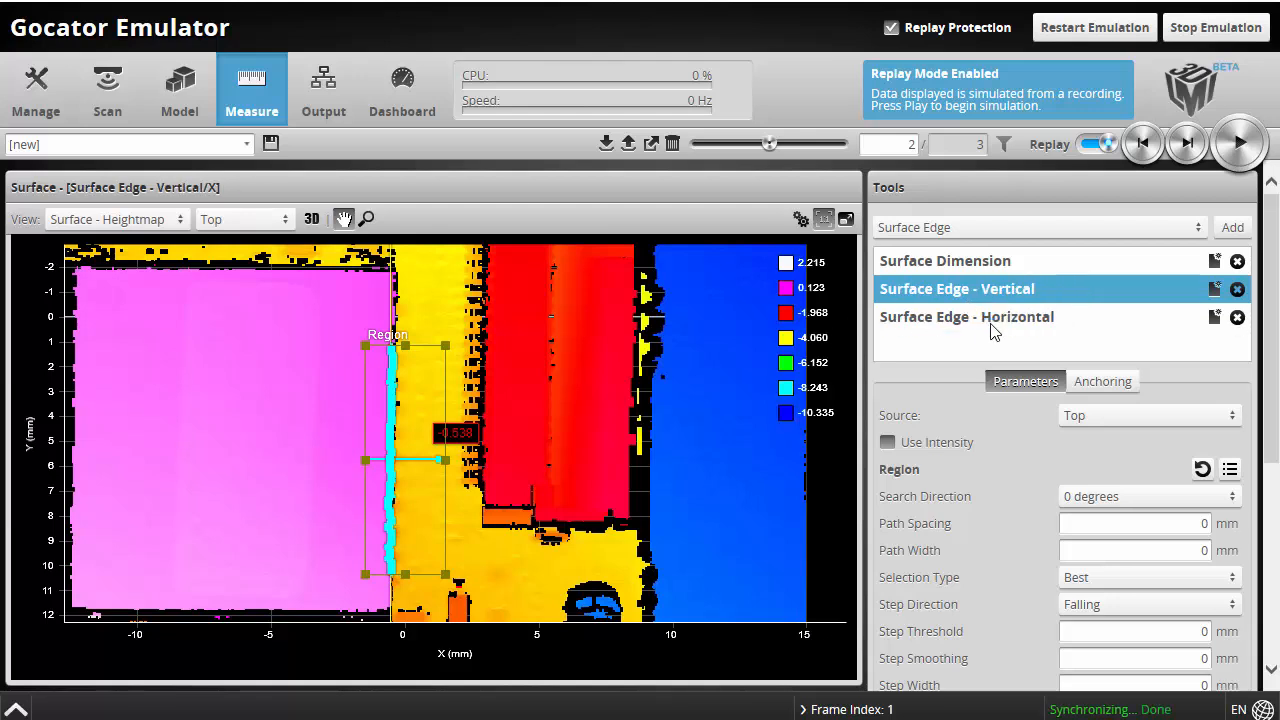
Move the Surface Edge - Horizontal region onto the large component's lower edge and resize it to about 7 by 2 mm
{"action": "left_click", "coordinate": [990, 322]}
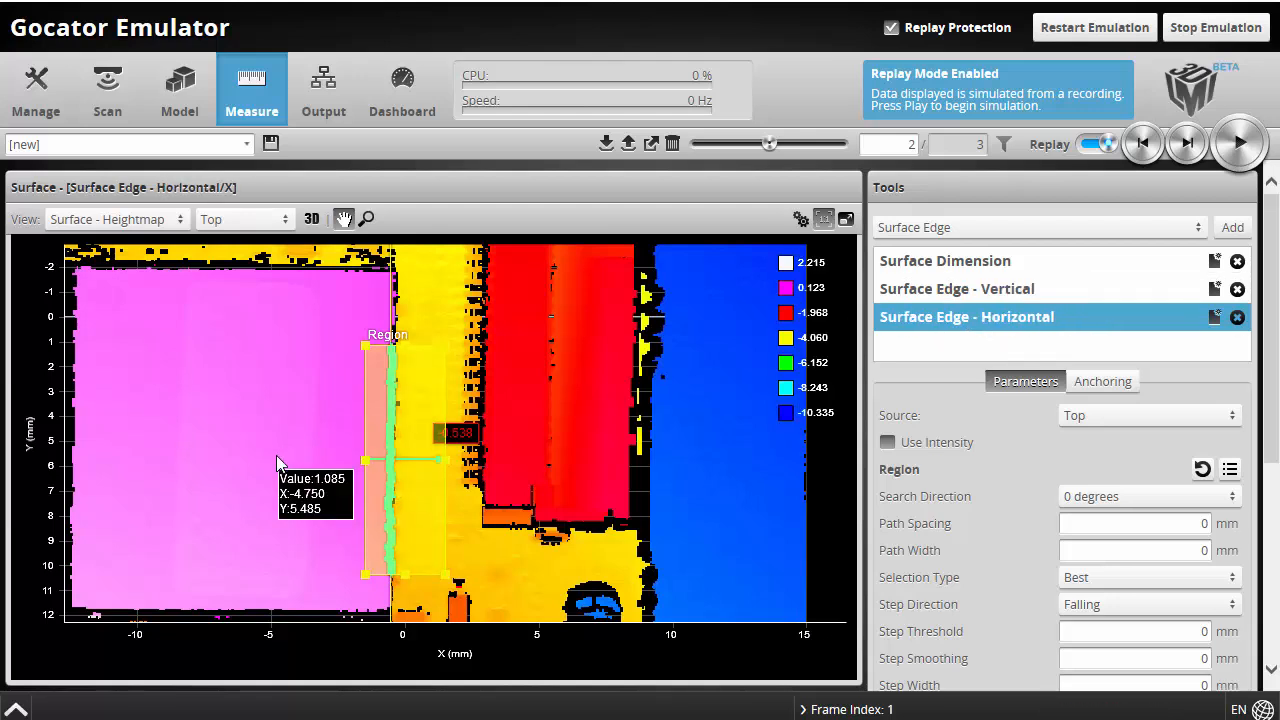
{"action": "left_click_drag", "start_coordinate": [437, 388], "coordinate": [193, 437]}
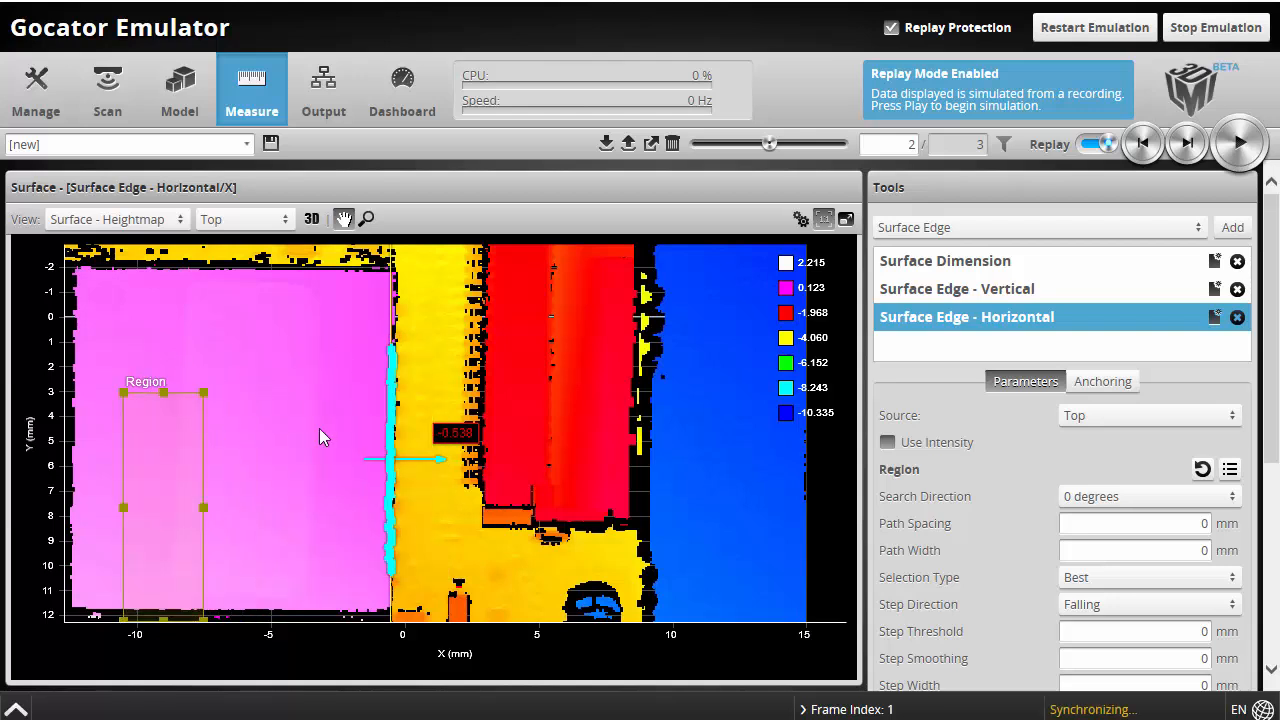
{"action": "left_click", "coordinate": [206, 394]}
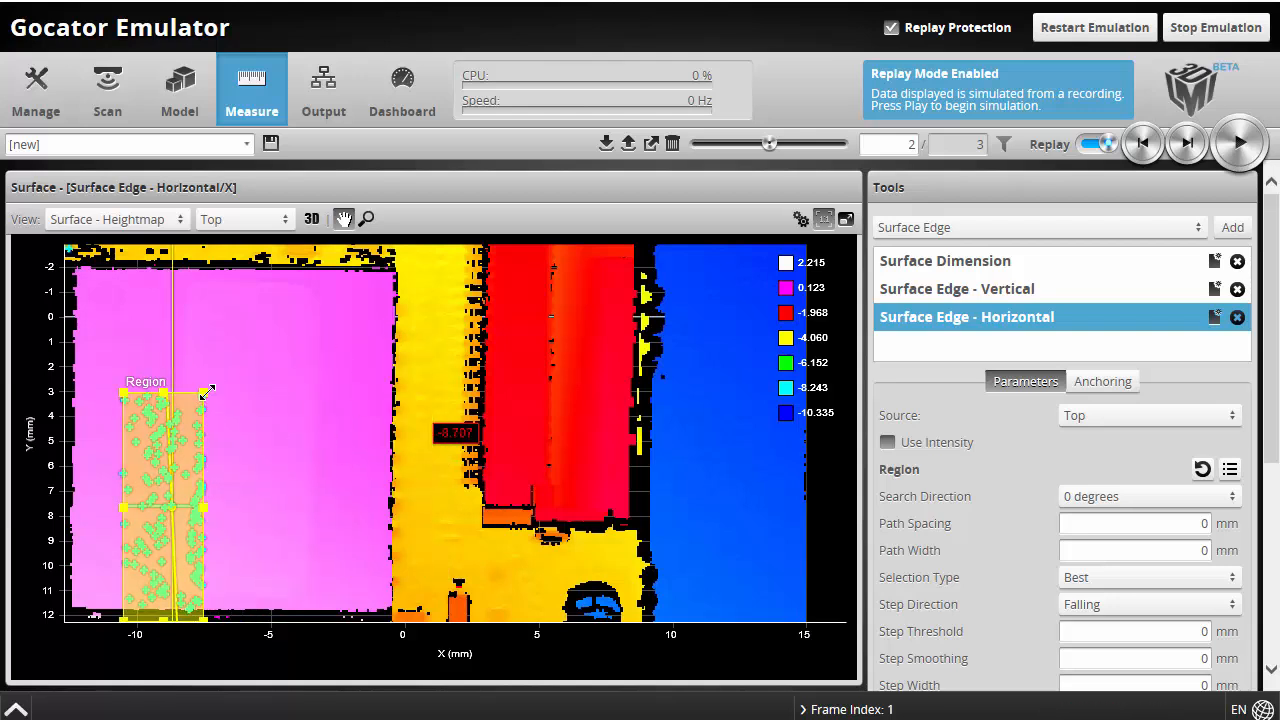
{"action": "left_click_drag", "start_coordinate": [203, 394], "coordinate": [313, 573]}
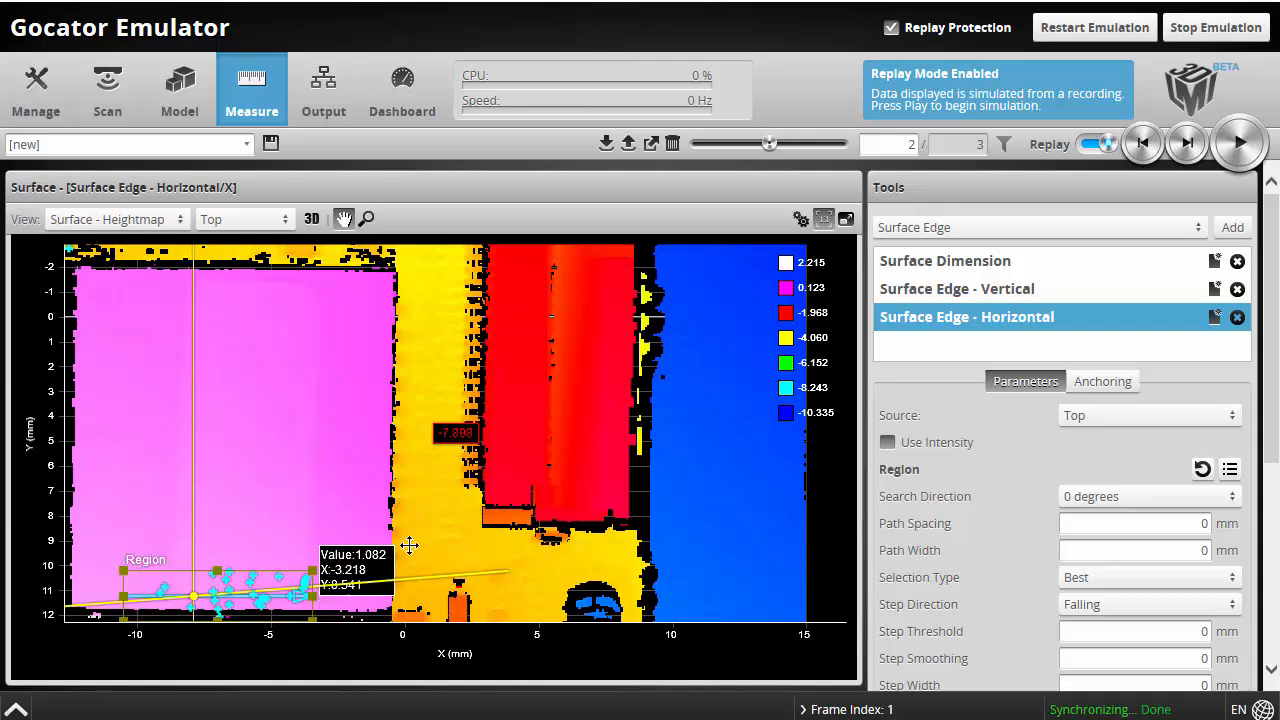
Set the Surface Edge - Horizontal search direction to 90 degrees and extend its region past the component's lower edge to about 3 mm high
{"action": "left_click", "coordinate": [1107, 497]}
{"action": "left_click", "coordinate": [1099, 512]}
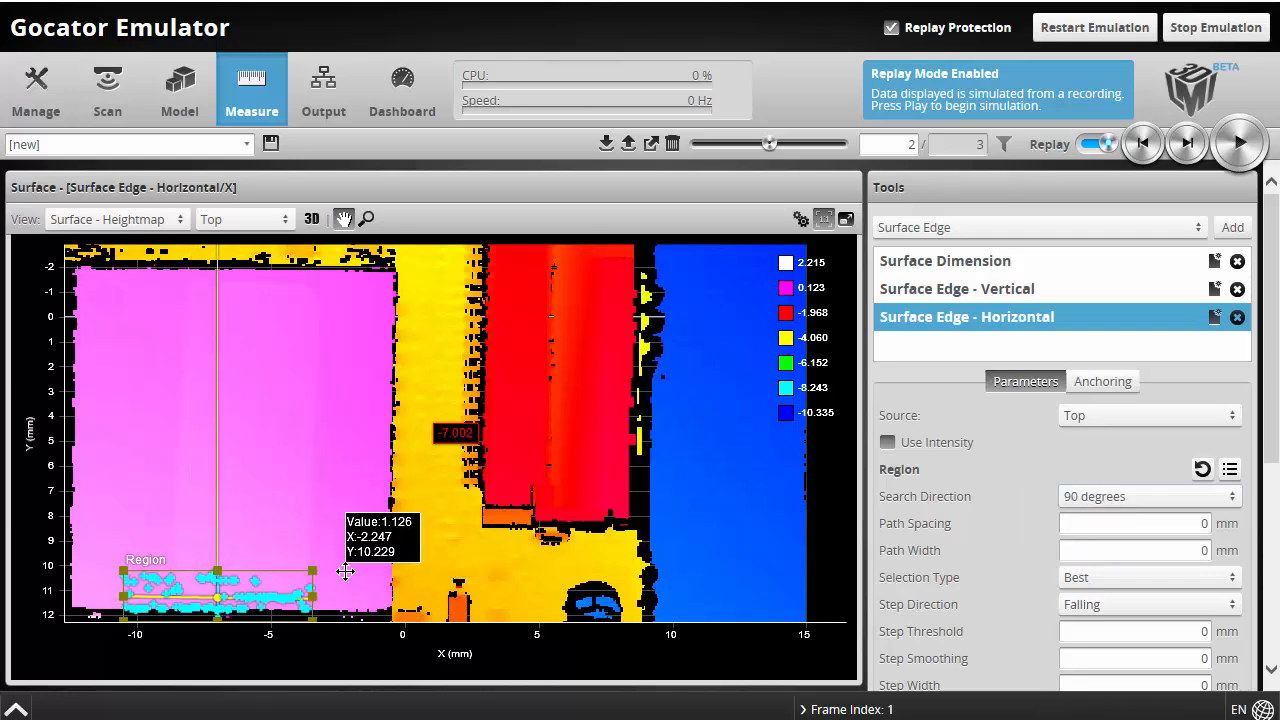
{"action": "left_click_drag", "start_coordinate": [342, 570], "coordinate": [359, 410]}
{"action": "left_click_drag", "start_coordinate": [234, 462], "coordinate": [234, 488]}
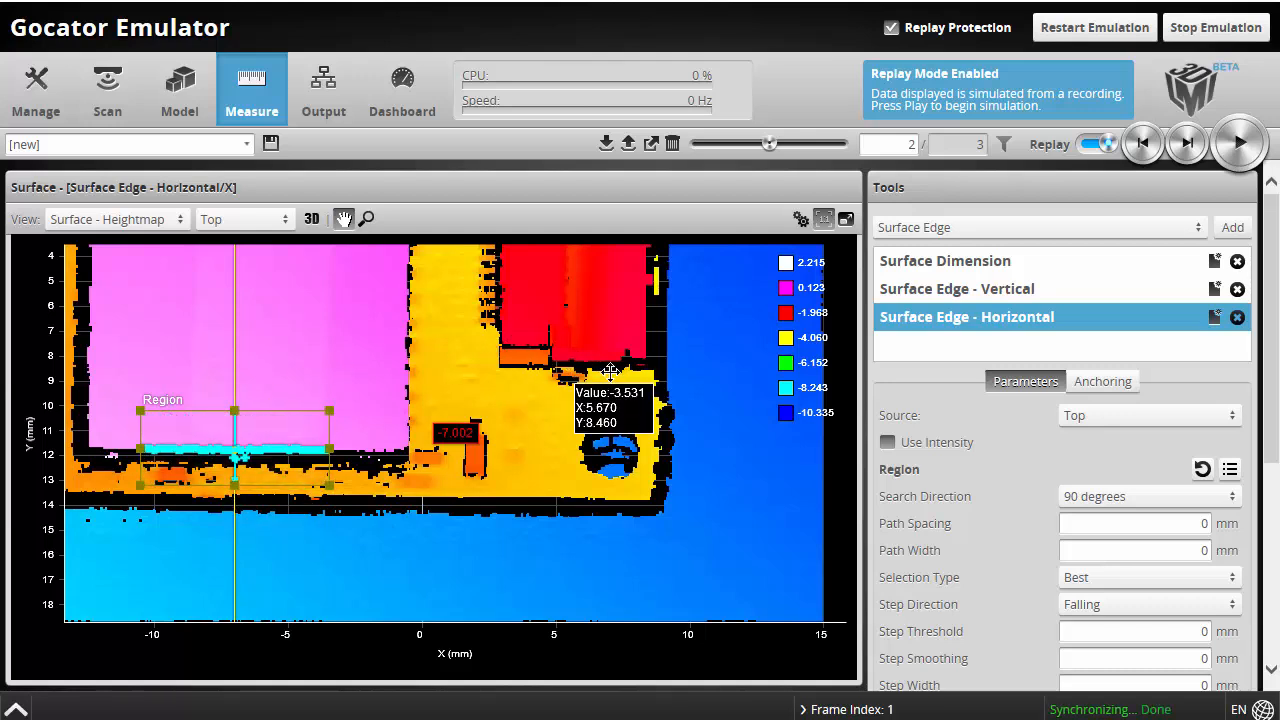
Examine the detected edge points along the large component's lower edge up close
{"action": "scroll", "coordinate": [192, 468], "scroll_direction": "up", "scroll_amount": 3}
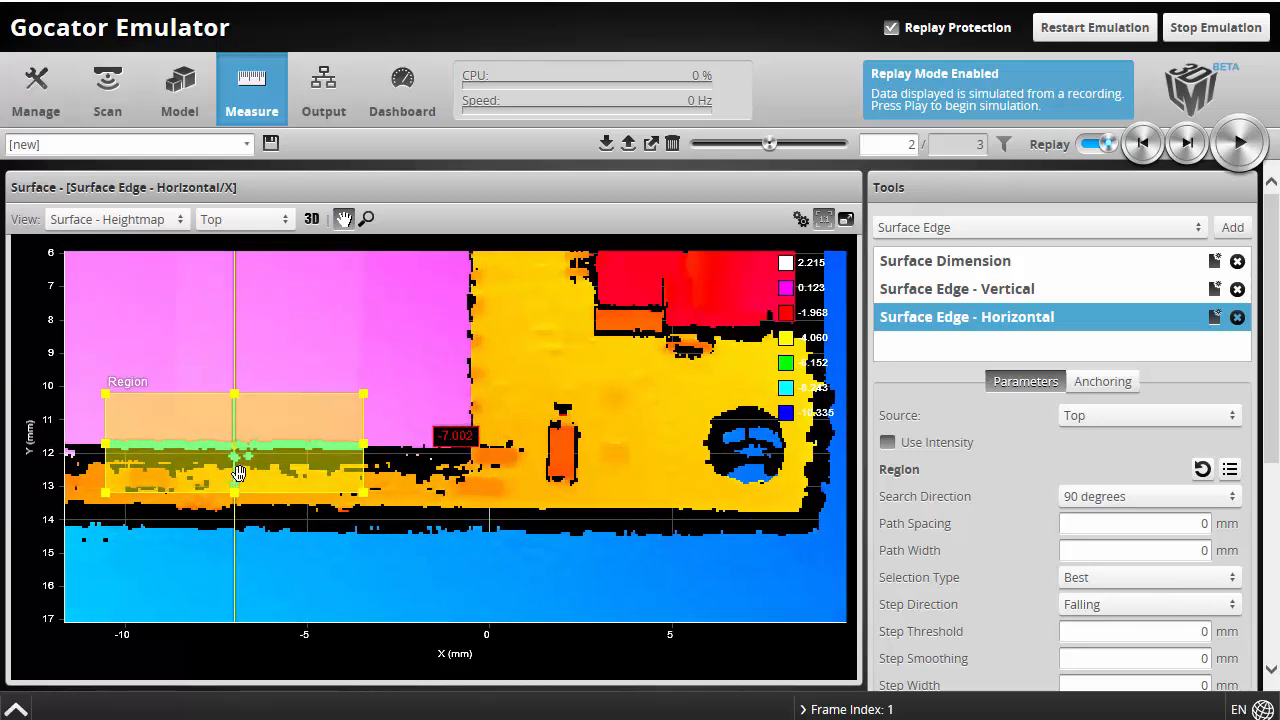
{"action": "scroll", "coordinate": [256, 466], "scroll_direction": "up", "scroll_amount": 5}
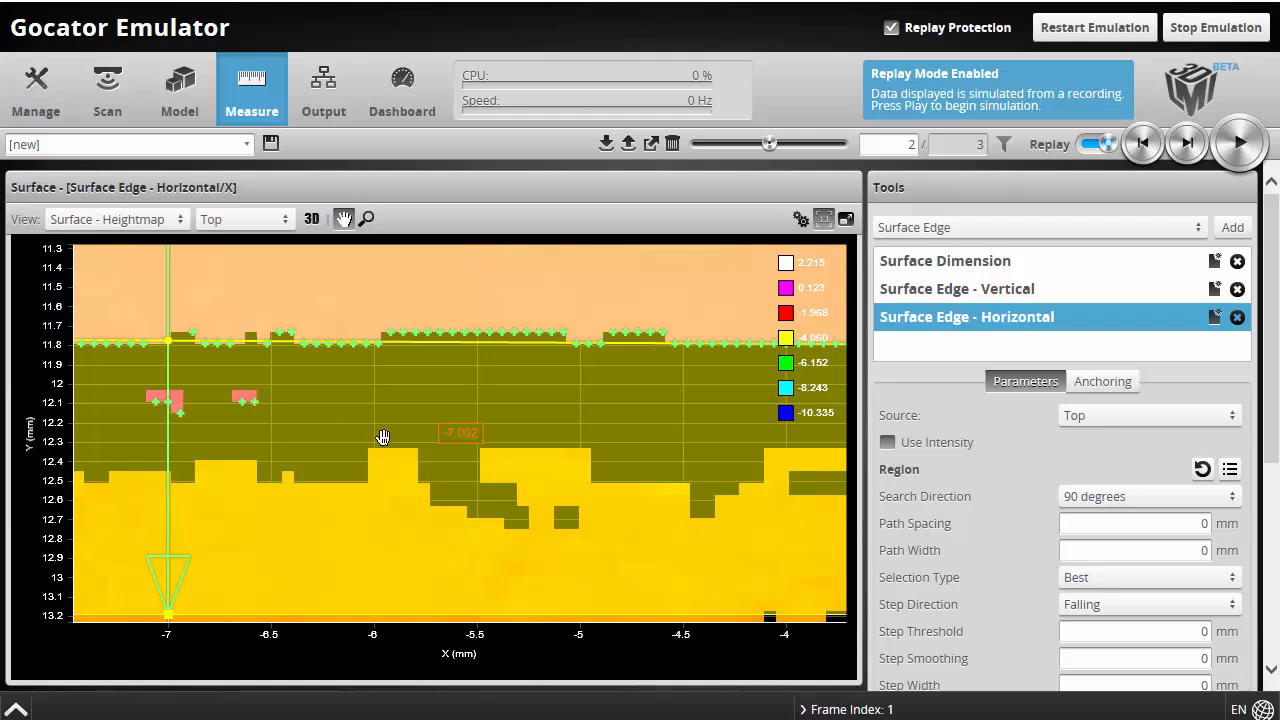
{"action": "scroll", "coordinate": [241, 422], "scroll_direction": "down", "scroll_amount": 5}
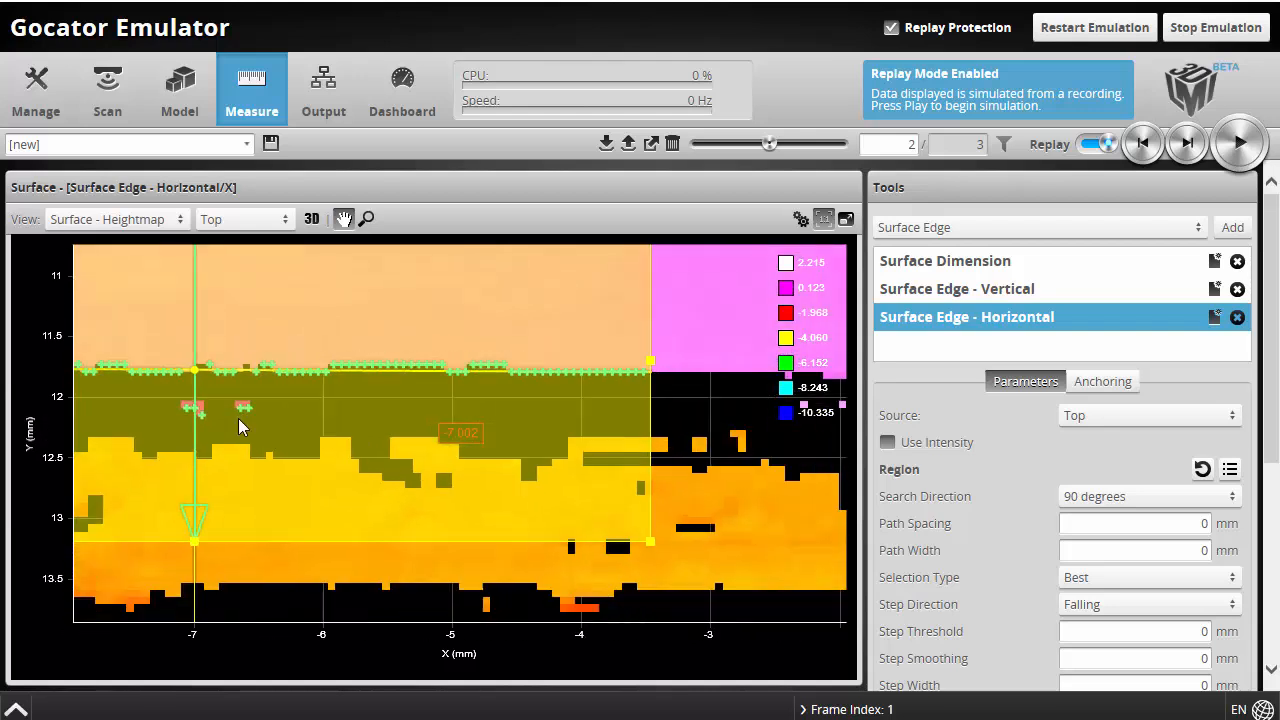
{"action": "scroll", "coordinate": [242, 420], "scroll_direction": "down", "scroll_amount": 3}
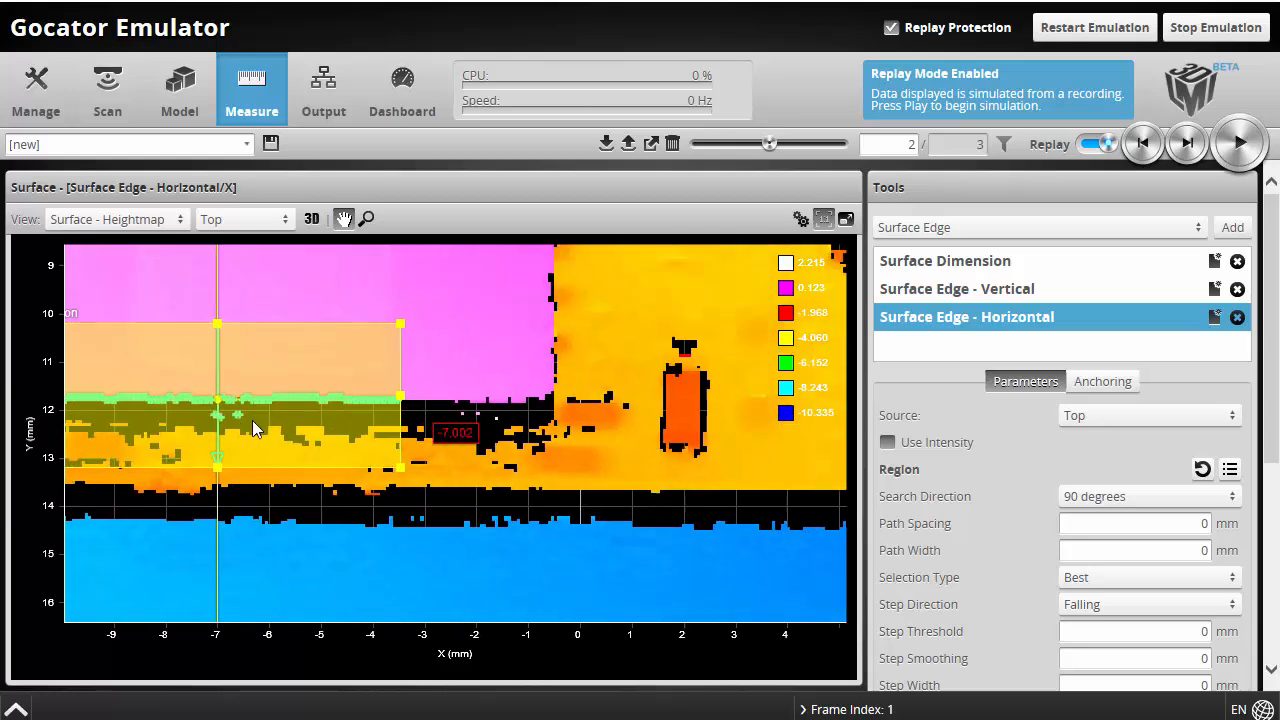
{"action": "scroll", "coordinate": [404, 427], "scroll_direction": "up", "scroll_amount": 4}
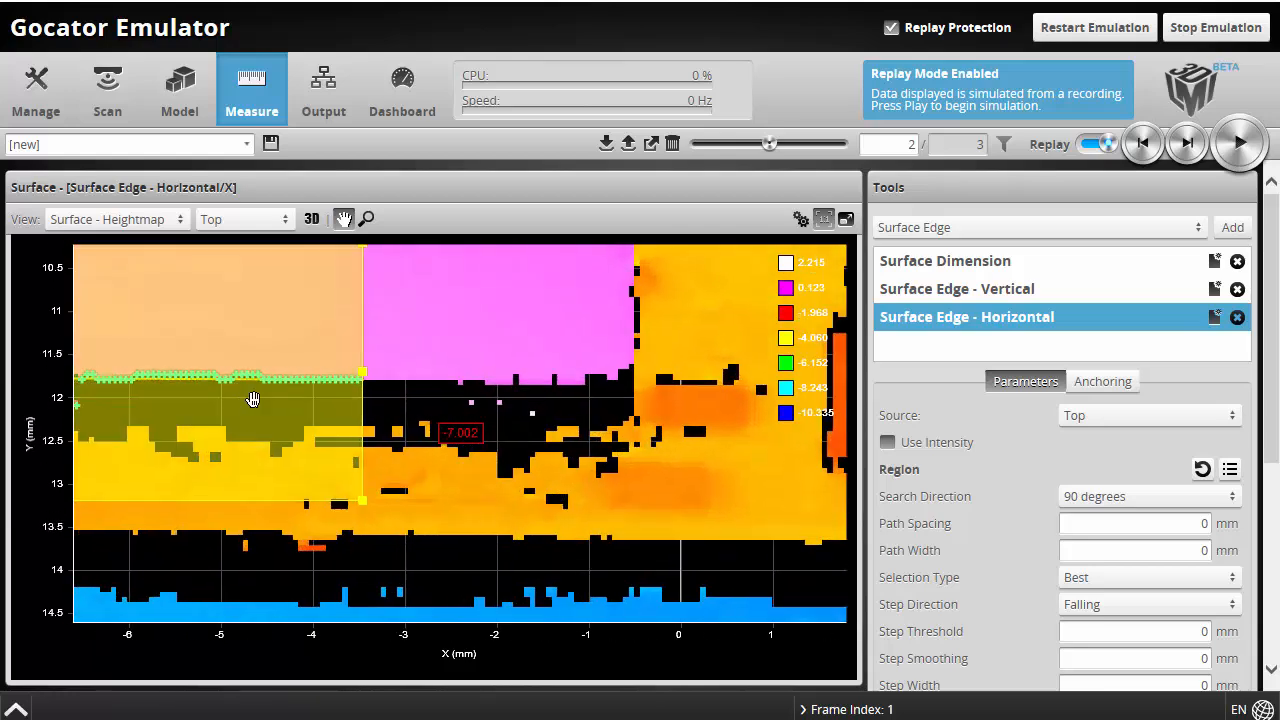
{"action": "scroll", "coordinate": [473, 371], "scroll_direction": "down", "scroll_amount": 3}
{"action": "scroll", "coordinate": [475, 373], "scroll_direction": "down", "scroll_amount": 2}
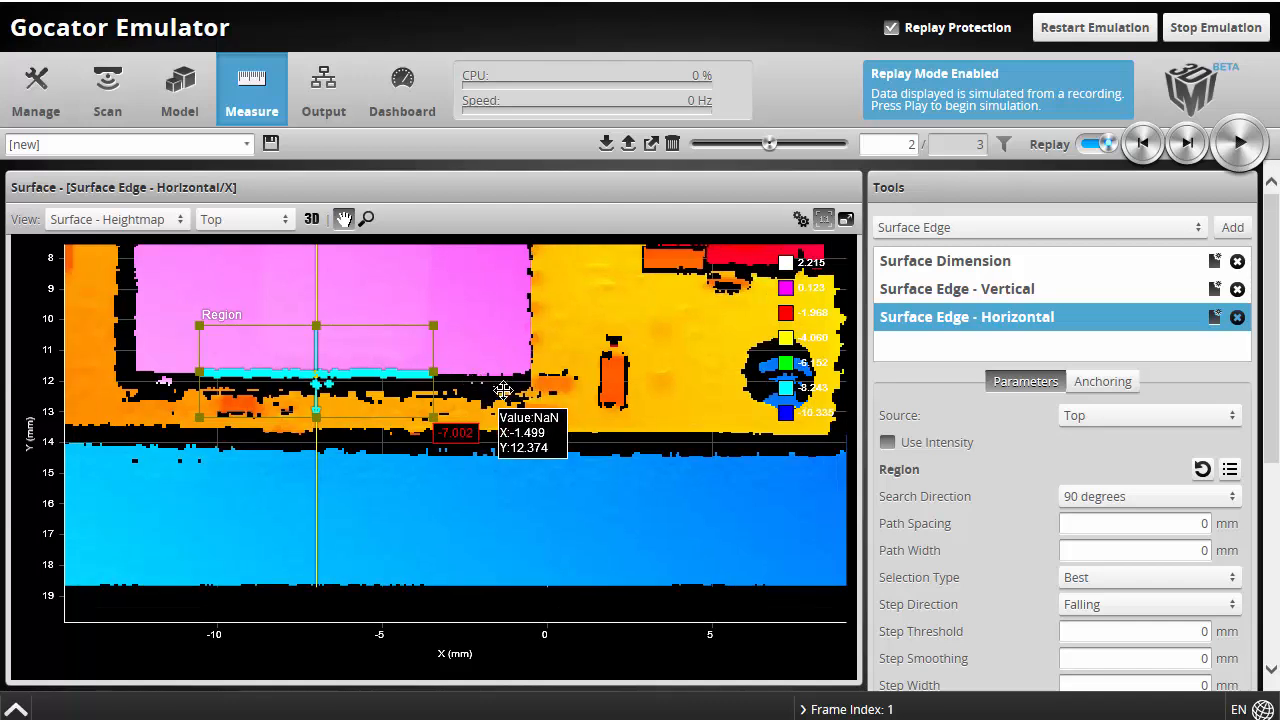
Step through the recorded frames to frame 3 and extend the horizontal edge region to about 4 mm high around the shifted lower edge
{"action": "scroll", "coordinate": [975, 500], "scroll_direction": "down", "scroll_amount": 3}
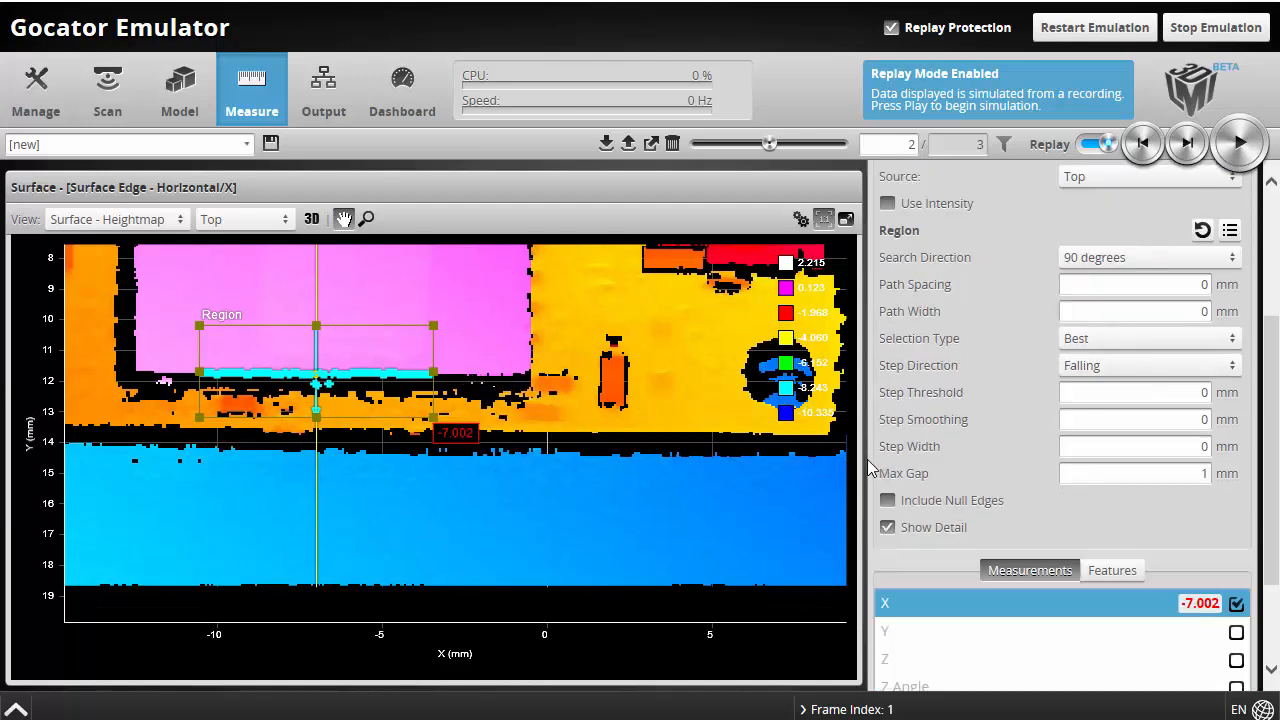
{"action": "left_click", "coordinate": [1150, 145]}
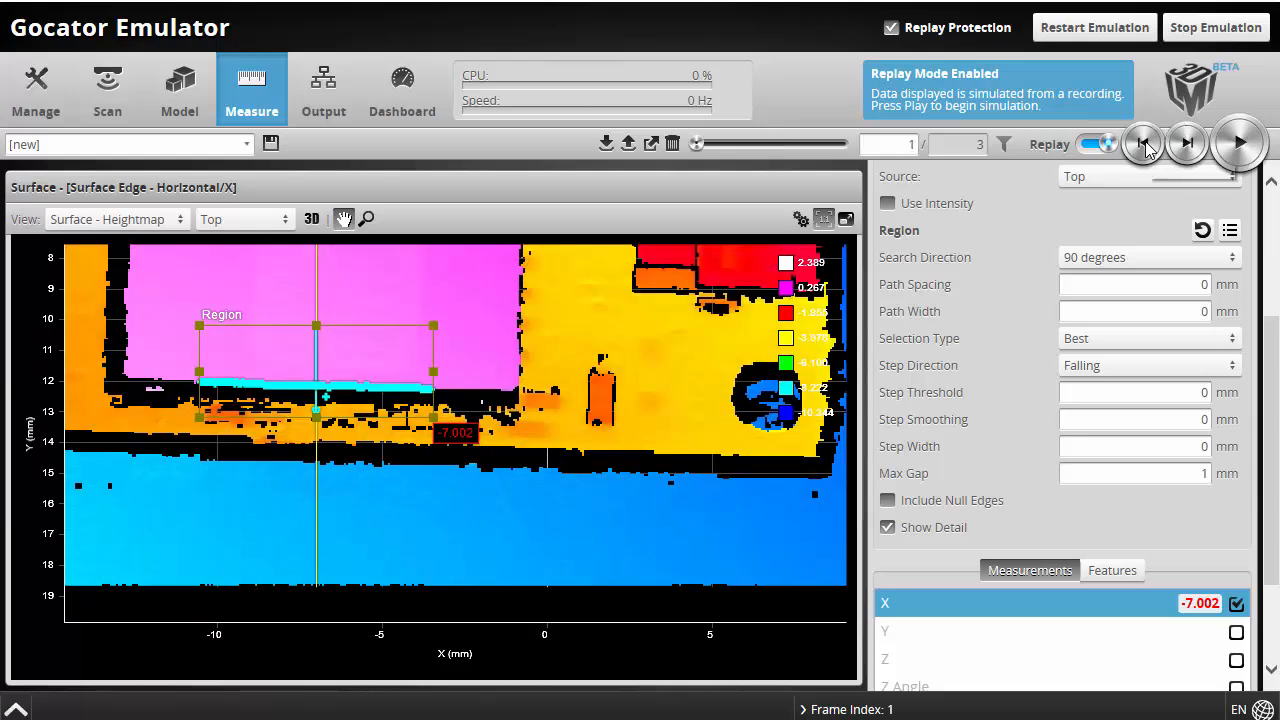
{"action": "left_click", "coordinate": [1185, 145]}
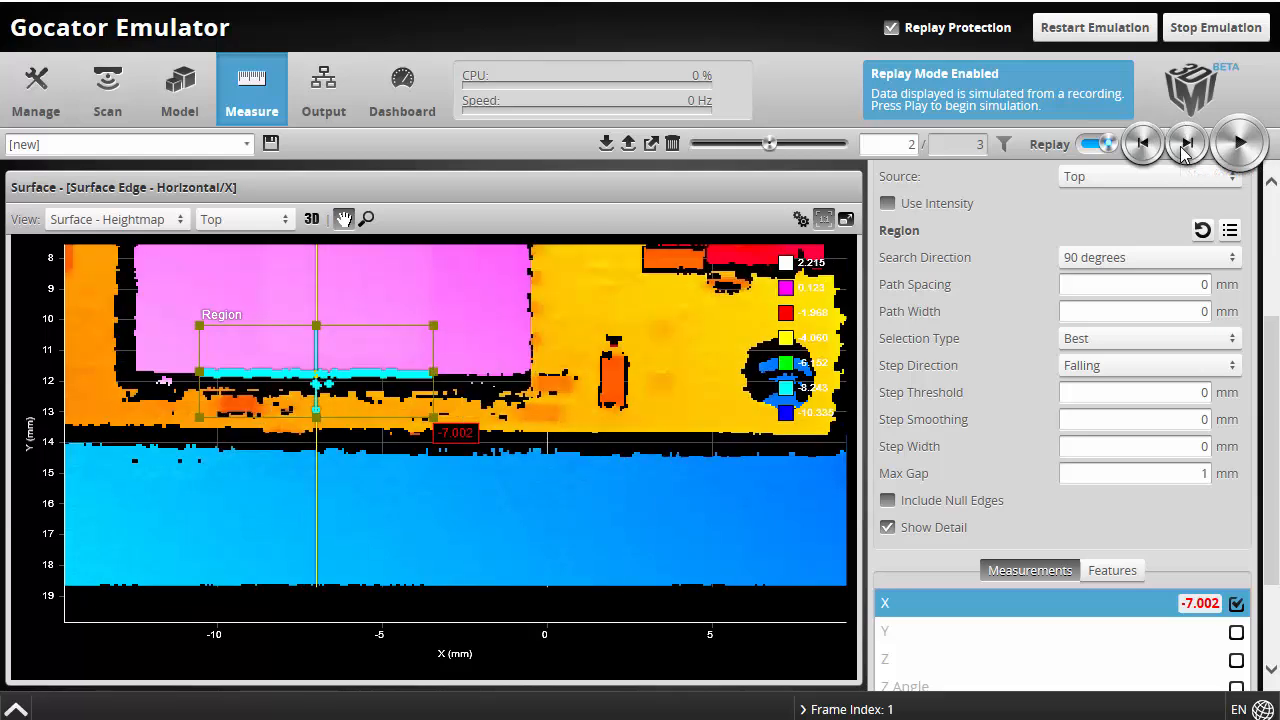
{"action": "left_click", "coordinate": [1185, 145]}
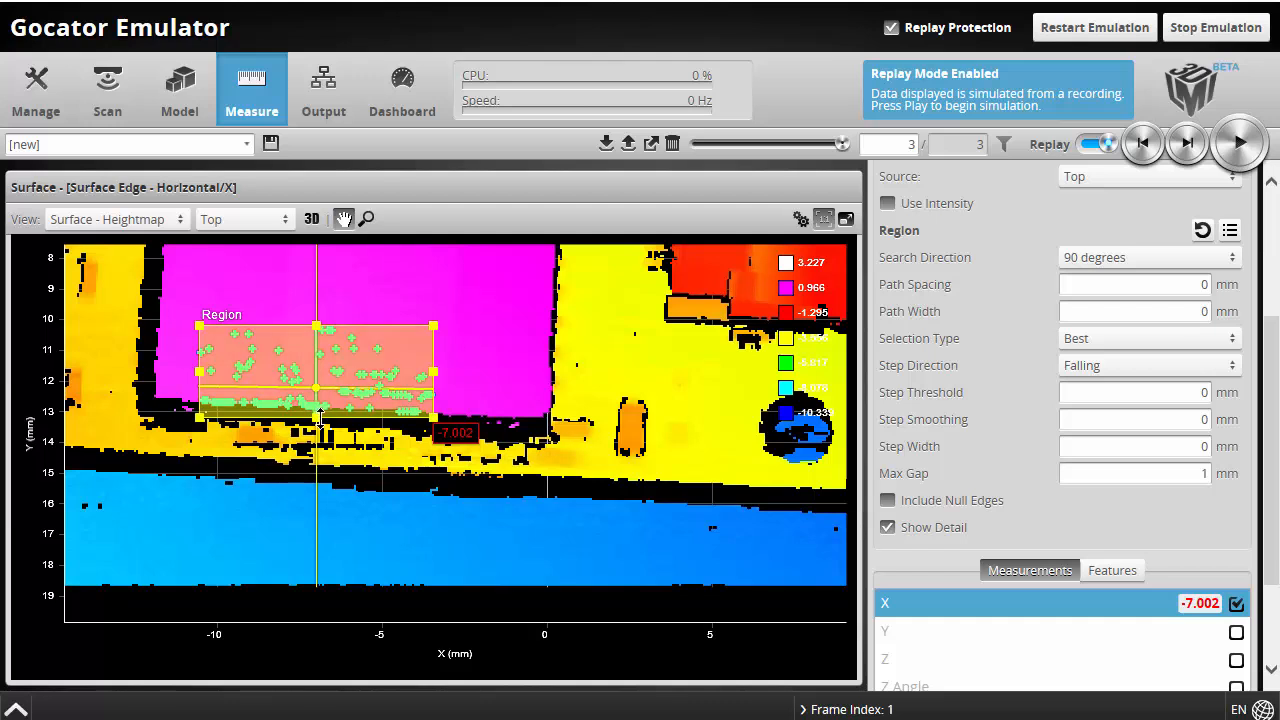
{"action": "left_click_drag", "start_coordinate": [317, 413], "coordinate": [322, 438]}
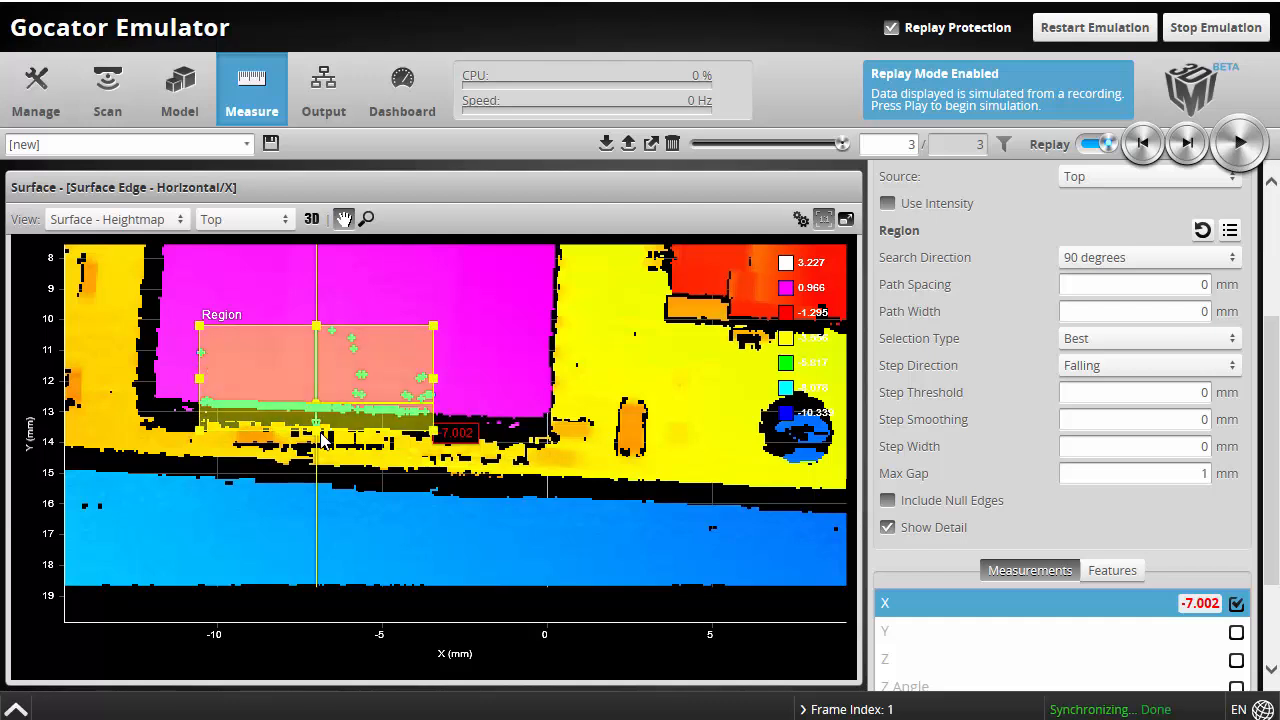
{"action": "left_click_drag", "start_coordinate": [322, 429], "coordinate": [318, 448]}
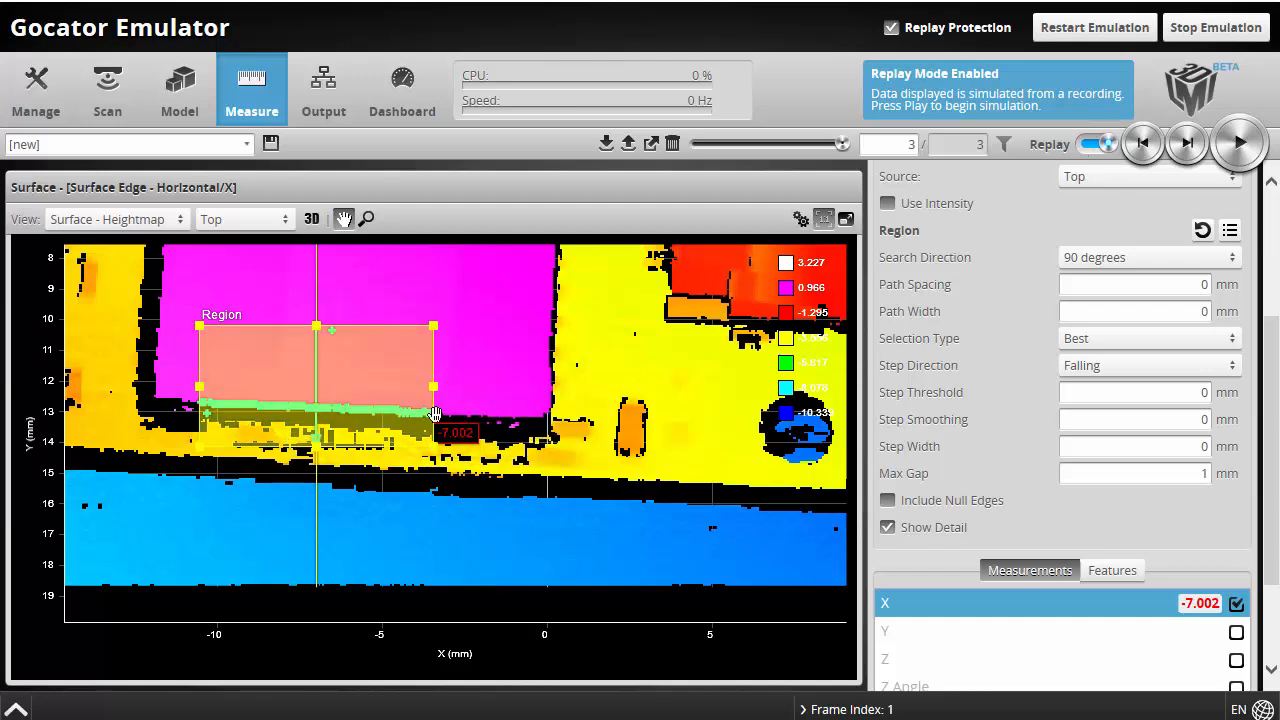
Go back to frame 1 and step forward to frame 3 to check the horizontal edge detection in every frame
{"action": "left_click", "coordinate": [1143, 143]}
{"action": "left_click", "coordinate": [1143, 143]}
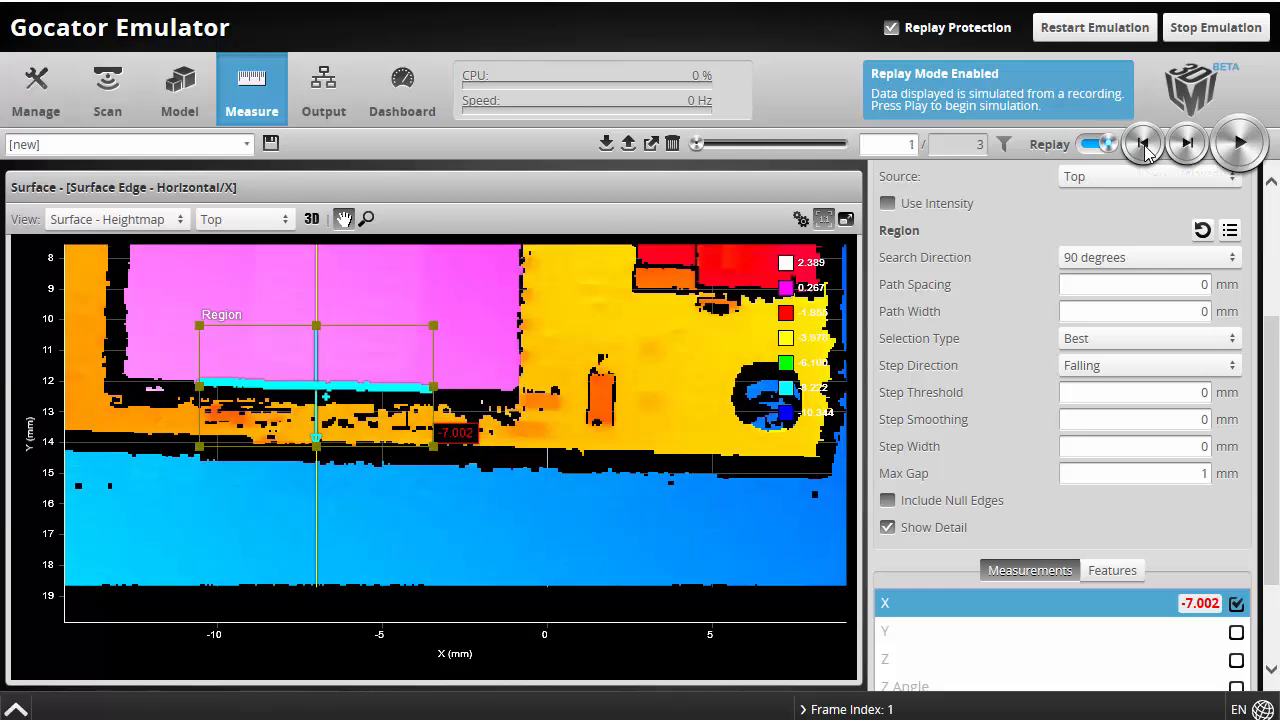
{"action": "left_click", "coordinate": [1187, 143]}
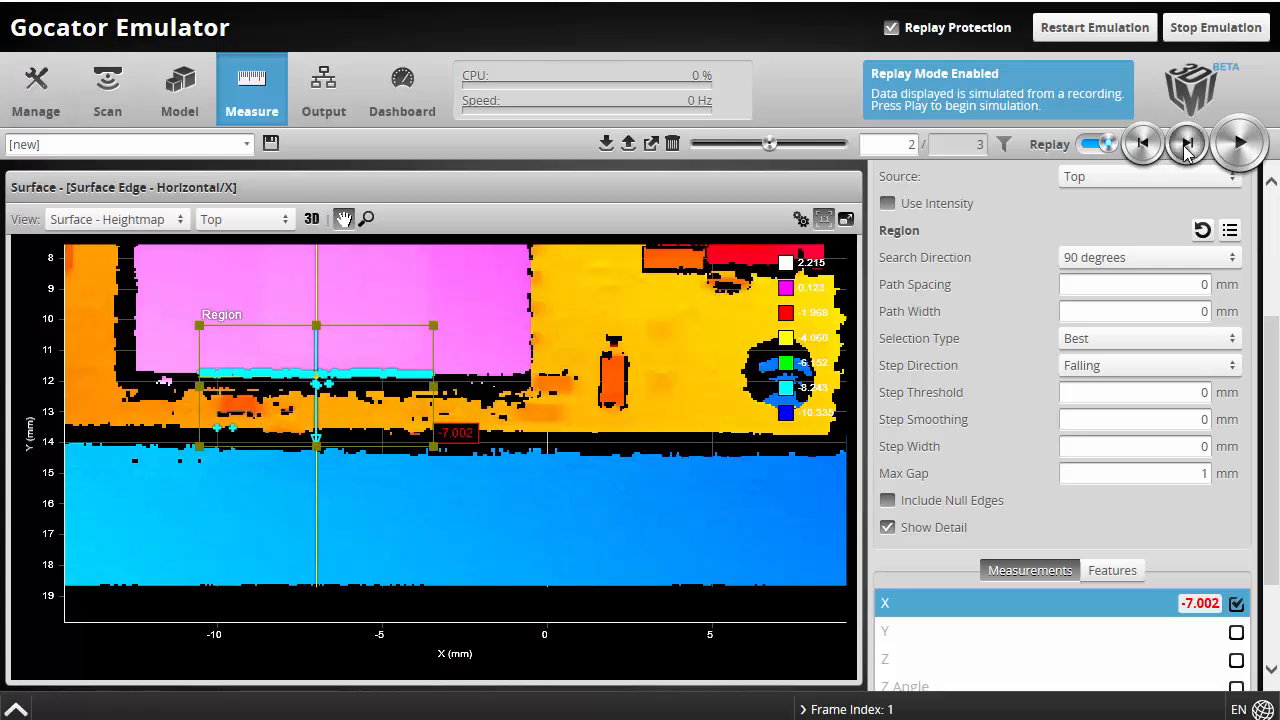
{"action": "left_click", "coordinate": [1187, 144]}
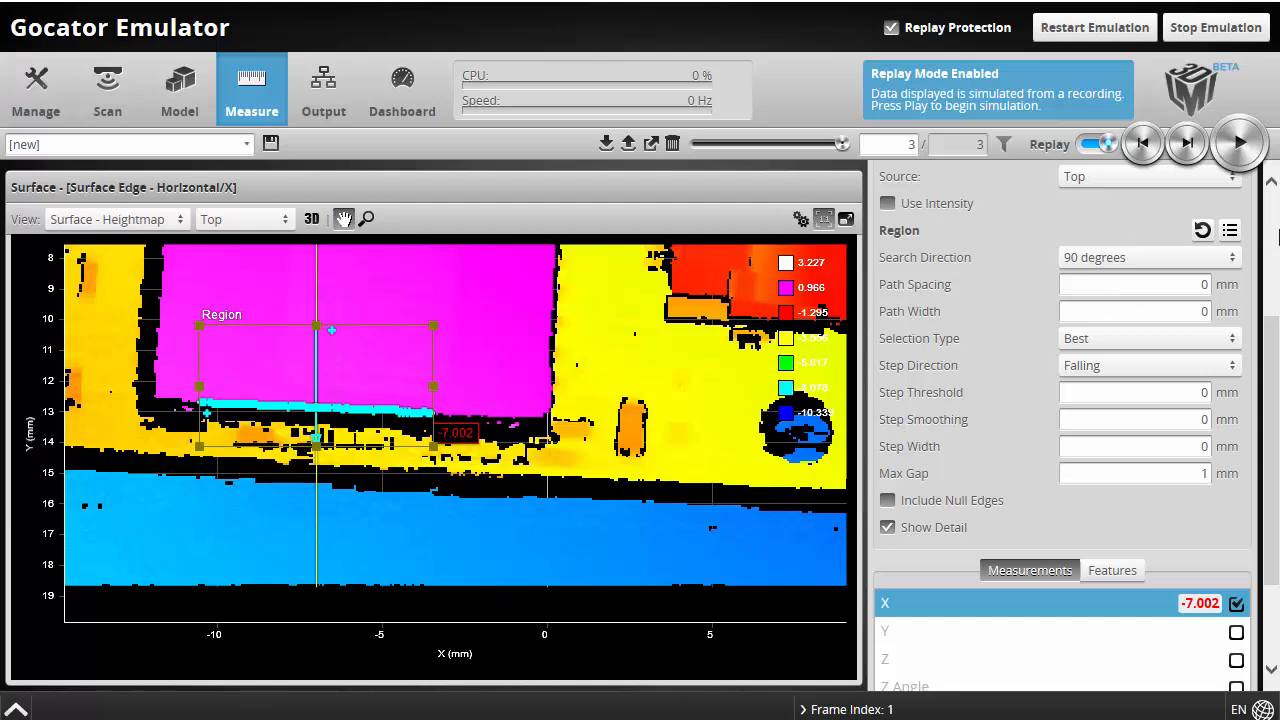
Add a Feature Intersect tool with the Surface Edge - Vertical edge as its line and the Surface Edge - Horizontal edge as its reference line
{"action": "scroll", "coordinate": [1272, 350], "scroll_direction": "up", "scroll_amount": 3}
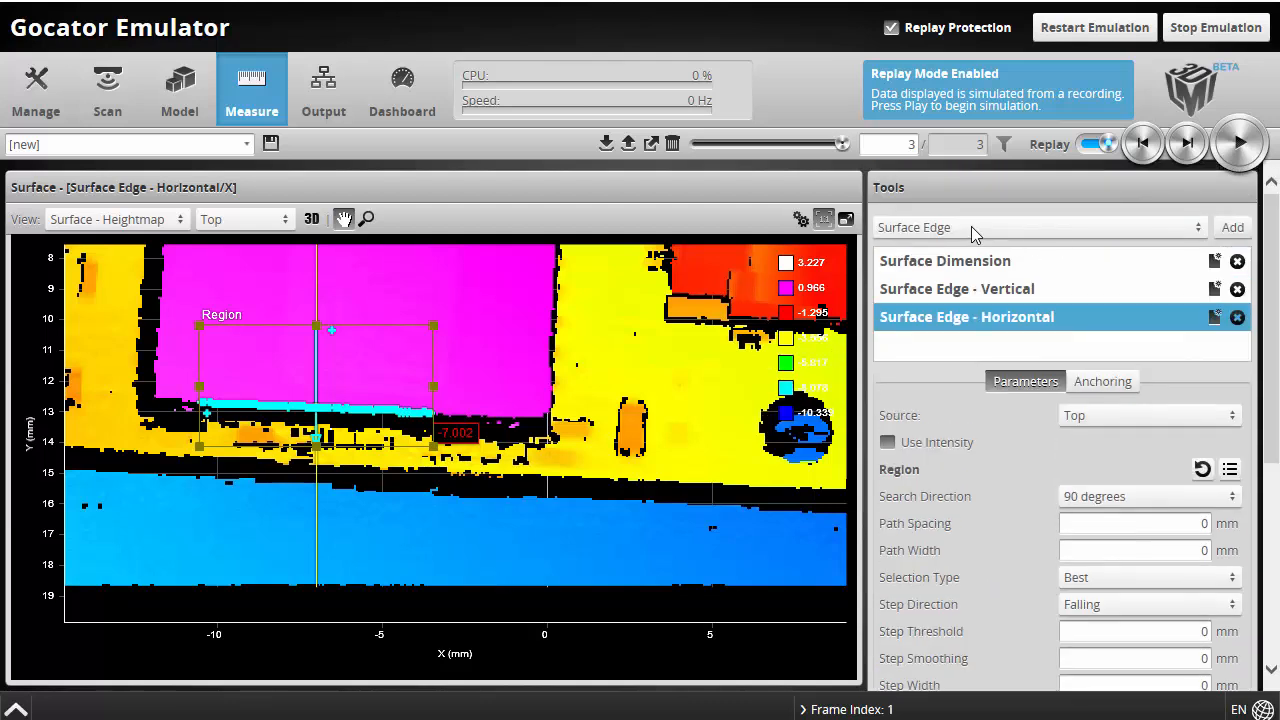
{"action": "left_click", "coordinate": [971, 227]}
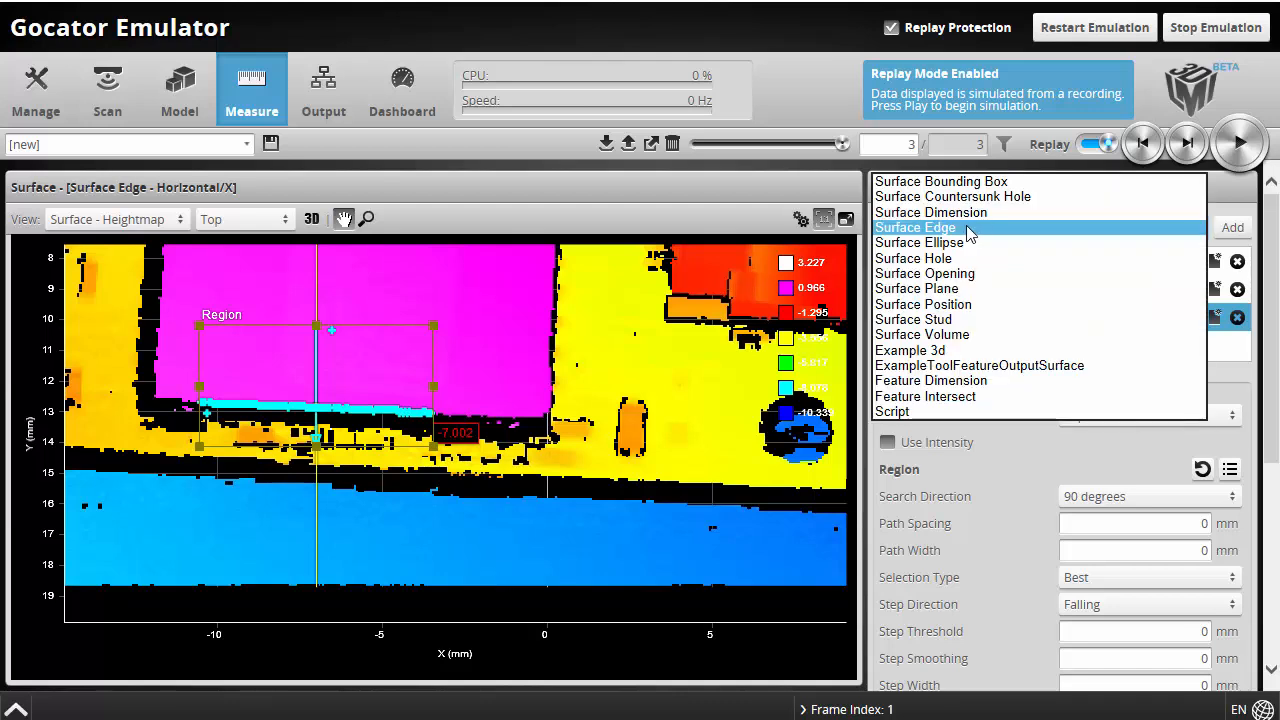
{"action": "left_click", "coordinate": [952, 396]}
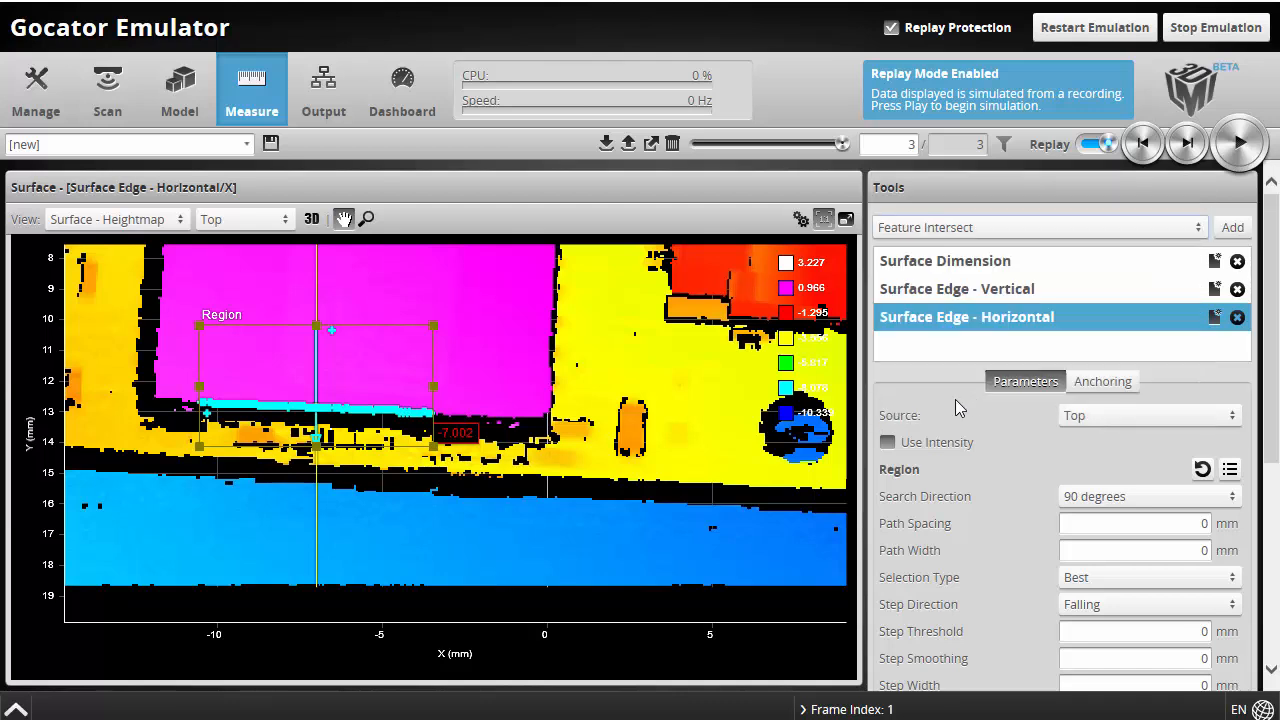
{"action": "left_click", "coordinate": [1232, 228]}
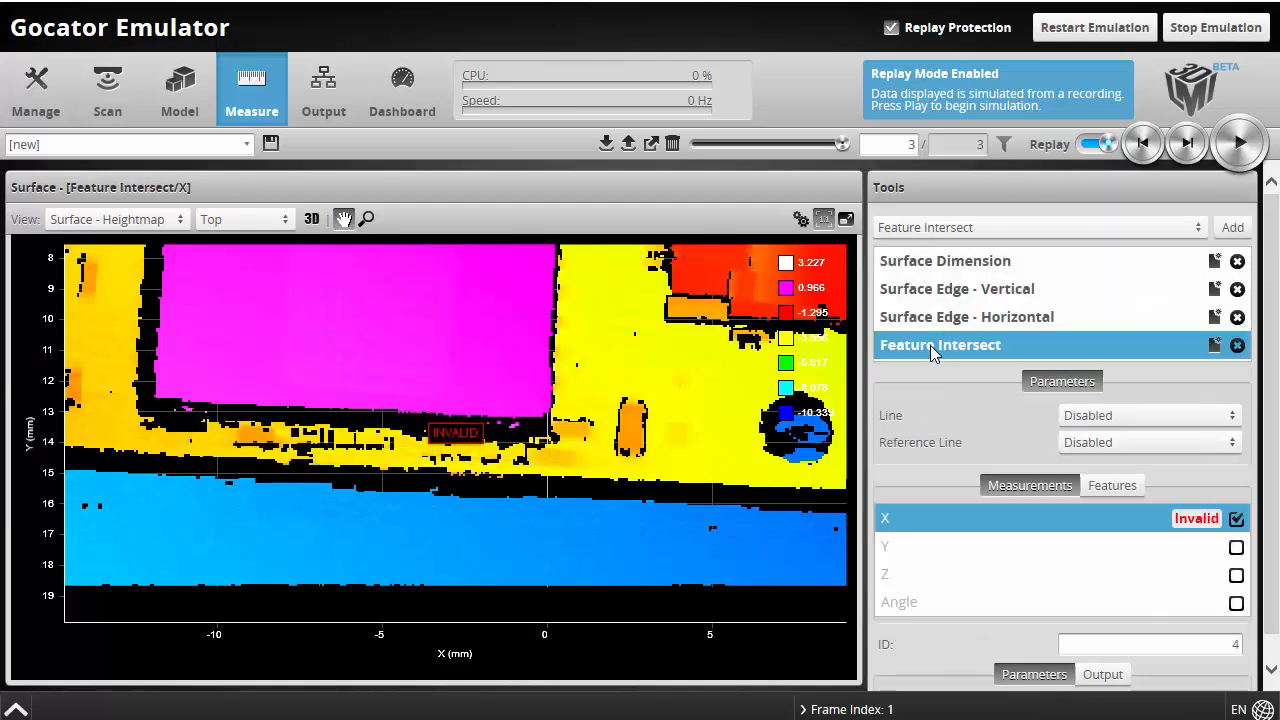
{"action": "left_click", "coordinate": [1095, 416]}
{"action": "left_click", "coordinate": [1122, 384]}
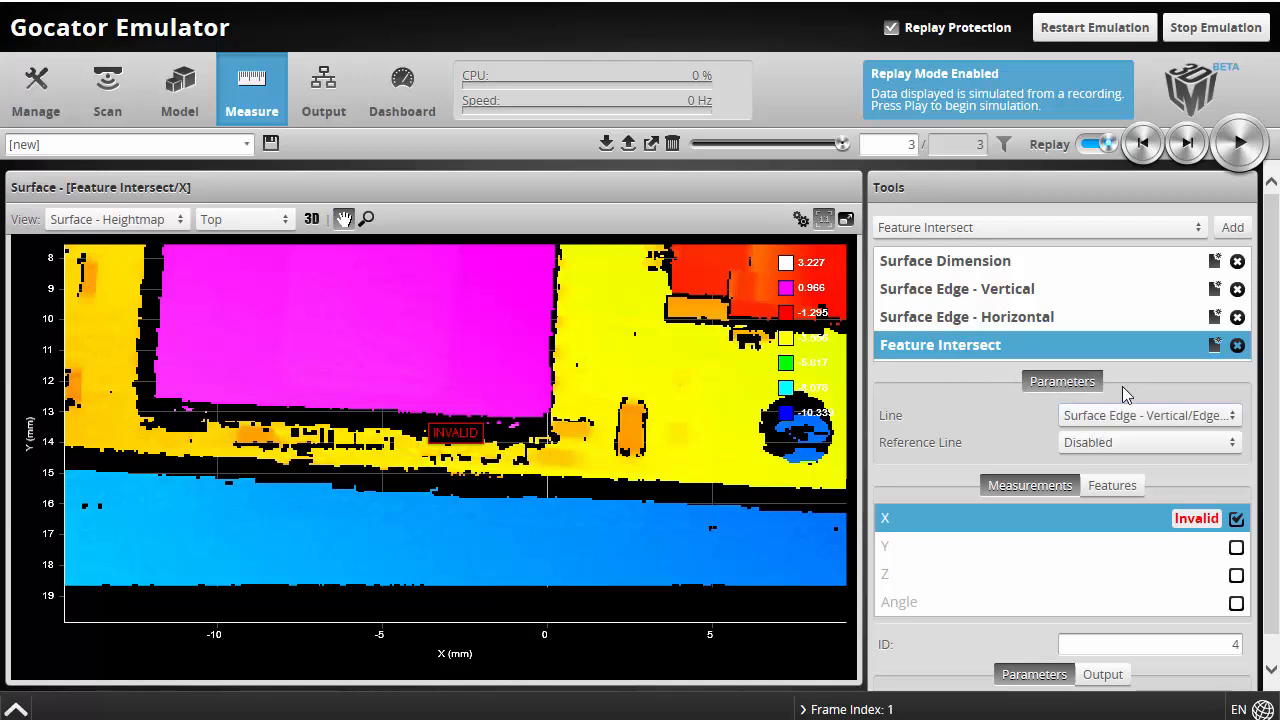
{"action": "left_click", "coordinate": [1118, 442]}
{"action": "left_click", "coordinate": [1120, 440]}
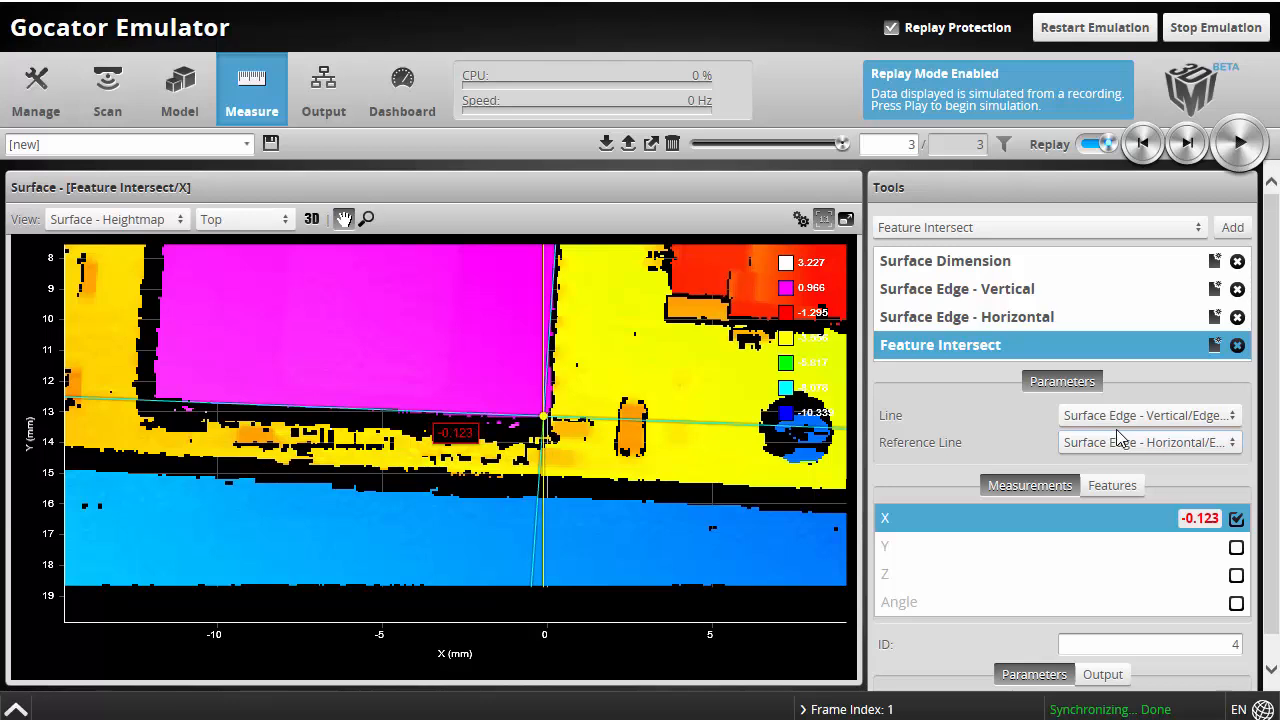
Inspect the Edge Line feature output of Surface Edge - Vertical in the heightmap
{"action": "left_click", "coordinate": [968, 296]}
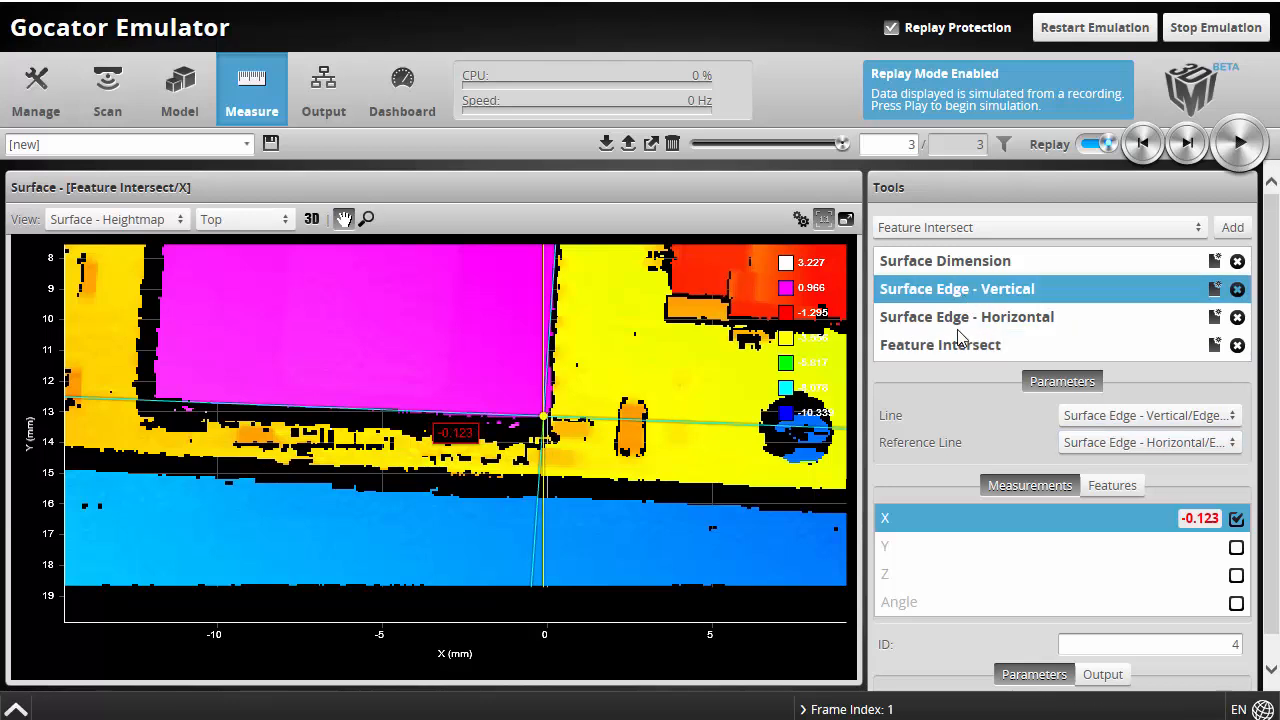
{"action": "scroll", "coordinate": [972, 462], "scroll_direction": "down", "scroll_amount": 5}
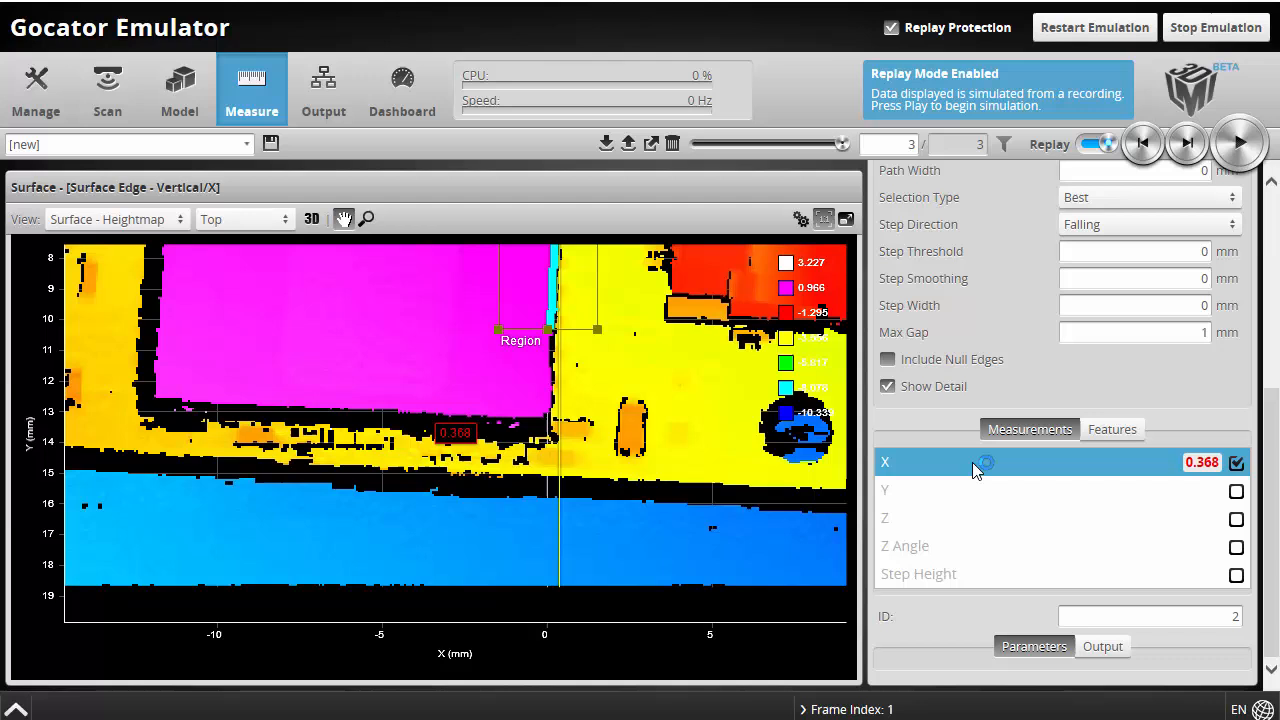
{"action": "left_click", "coordinate": [1122, 432]}
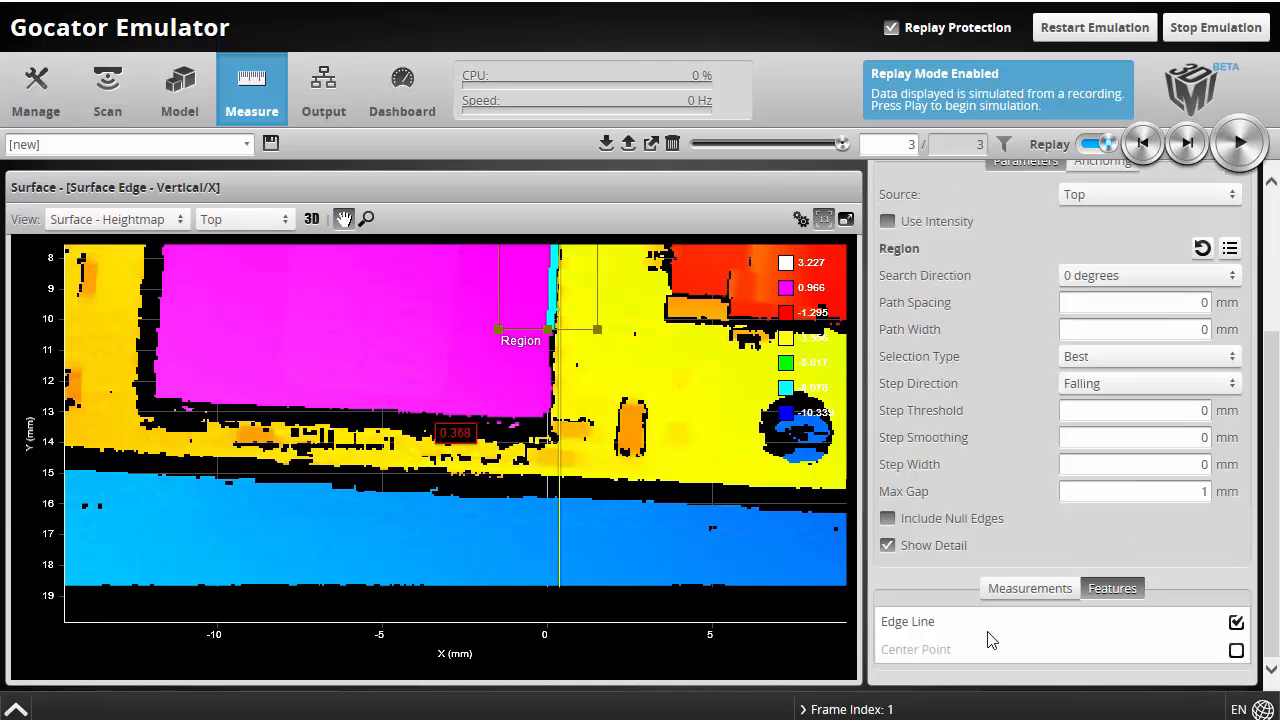
{"action": "left_click", "coordinate": [915, 623]}
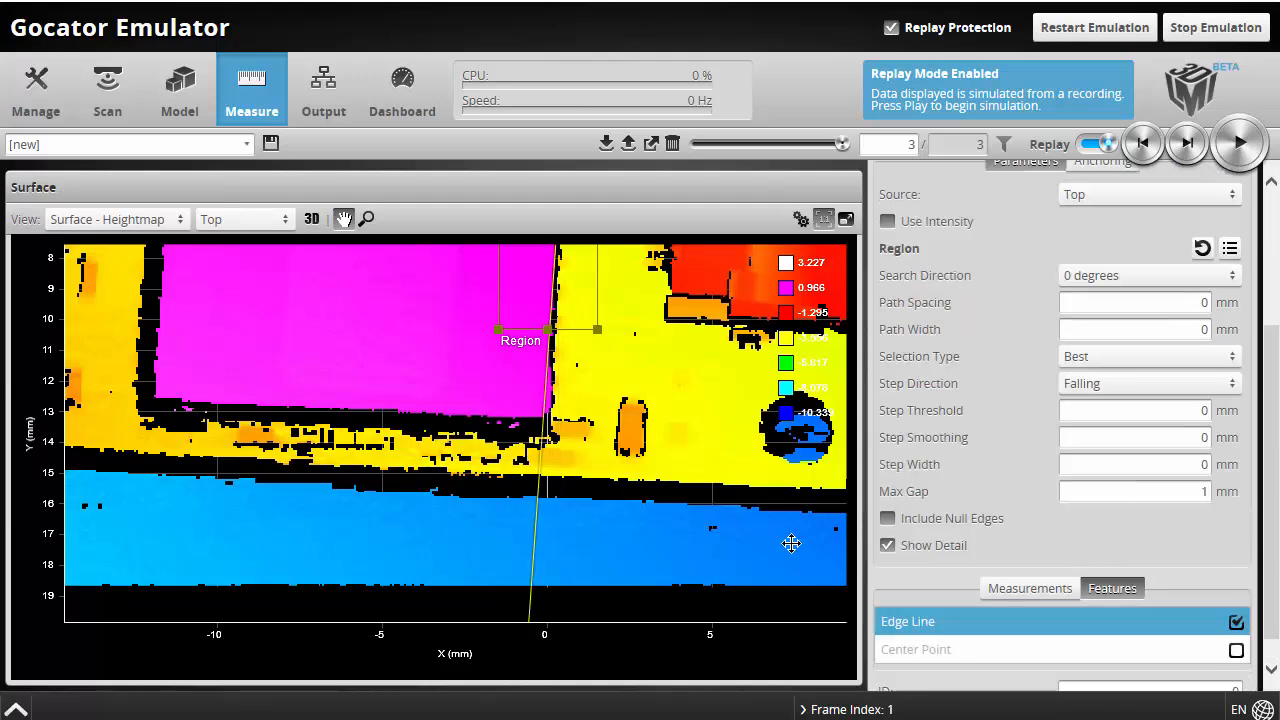
{"action": "scroll", "coordinate": [666, 449], "scroll_direction": "down", "scroll_amount": 2}
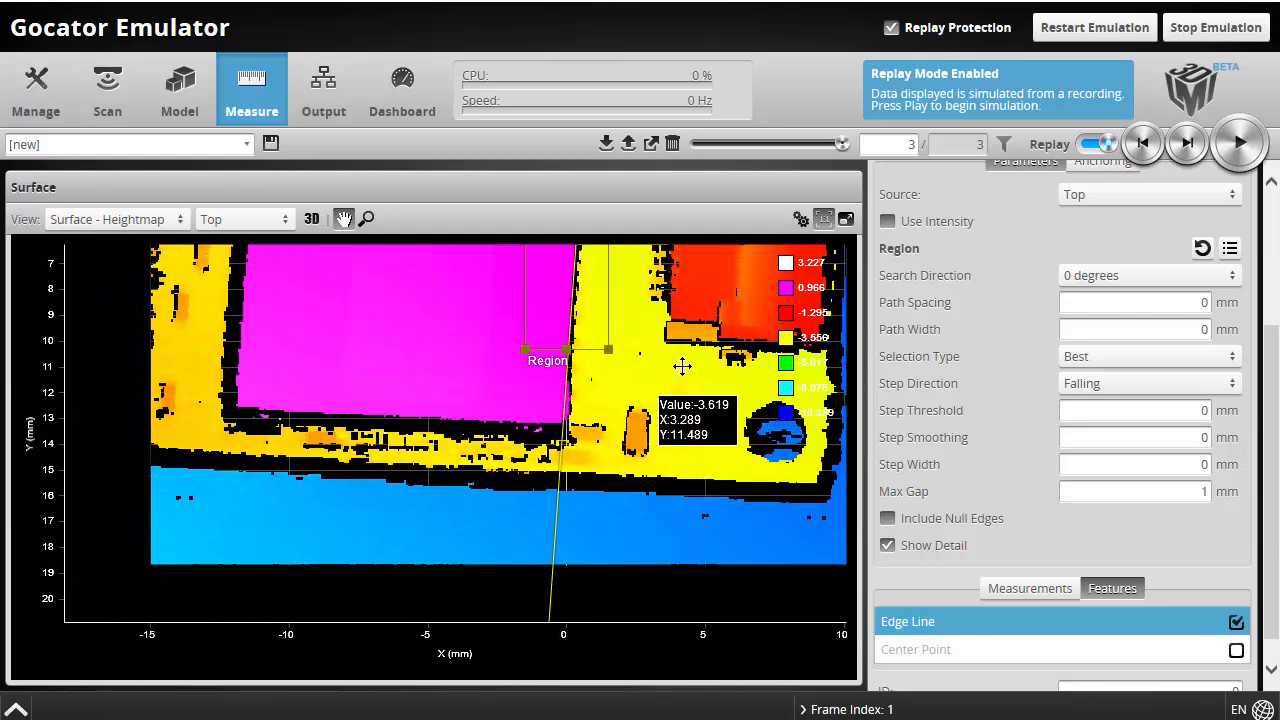
{"action": "left_click_drag", "start_coordinate": [680, 366], "coordinate": [660, 482]}
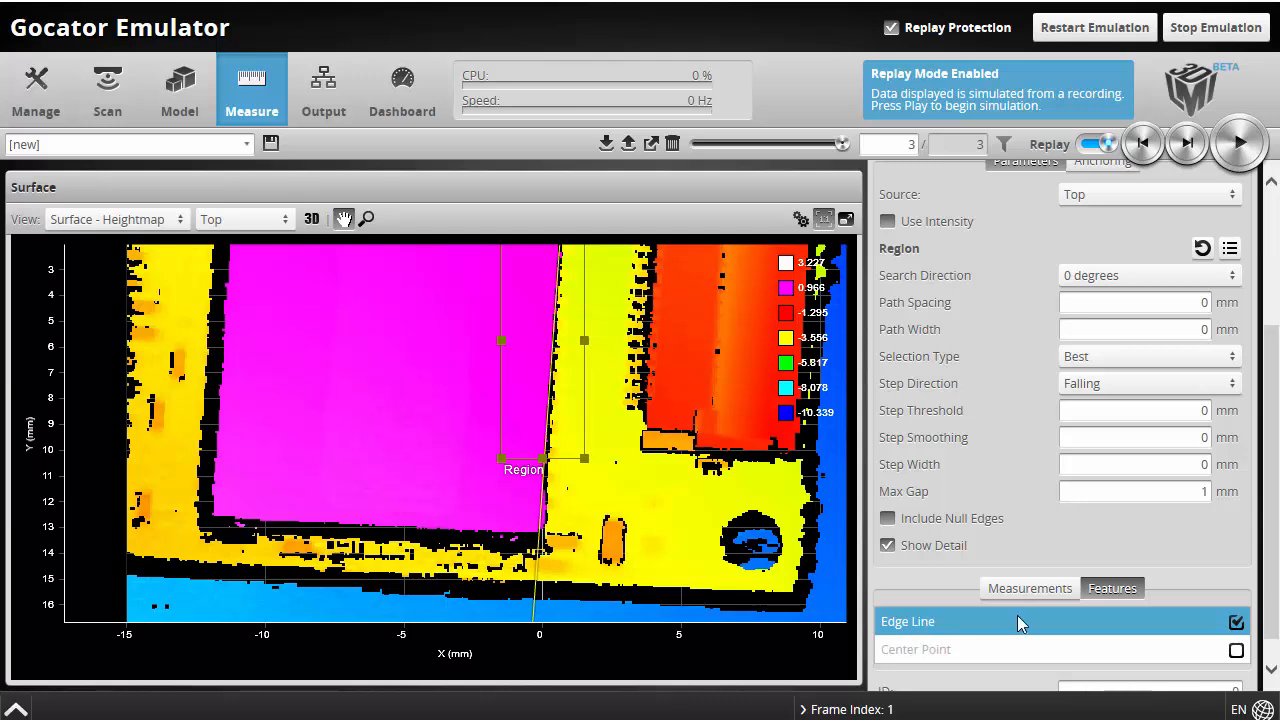
{"action": "scroll", "coordinate": [955, 381], "scroll_direction": "up", "scroll_amount": 3}
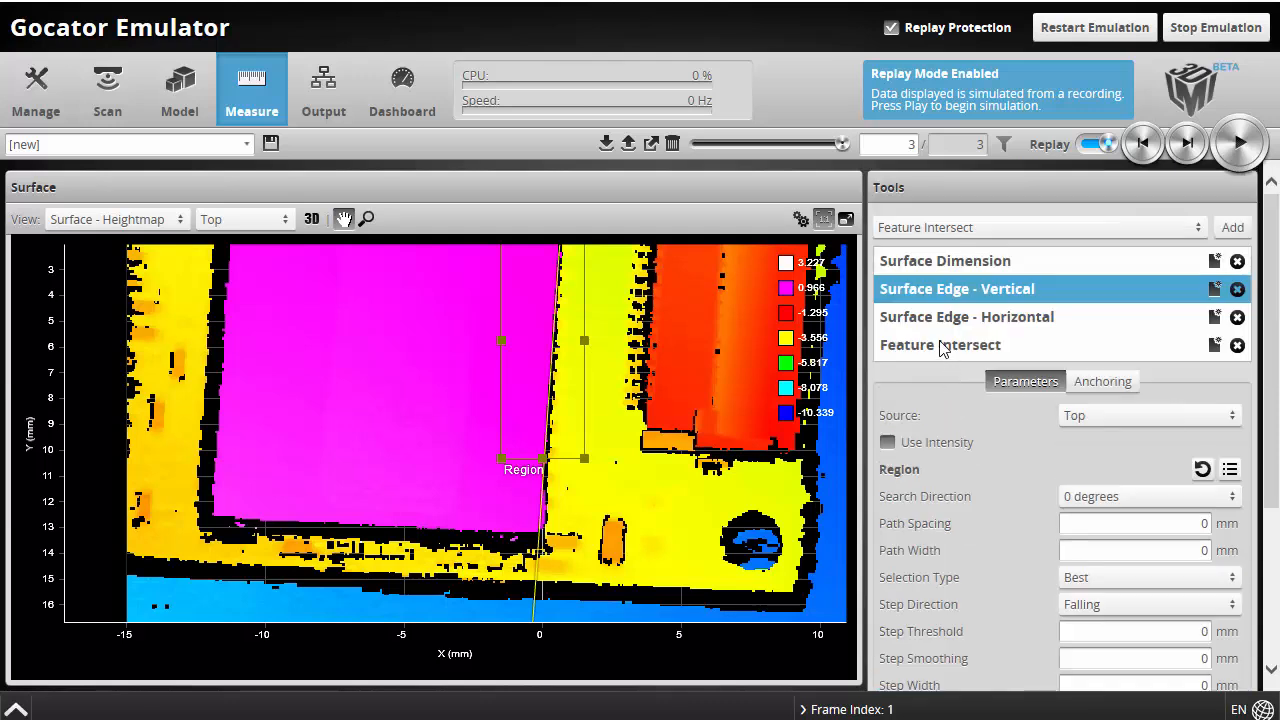
Enable the Y measurement of the Feature Intersect tool in addition to X
{"action": "left_click", "coordinate": [940, 348]}
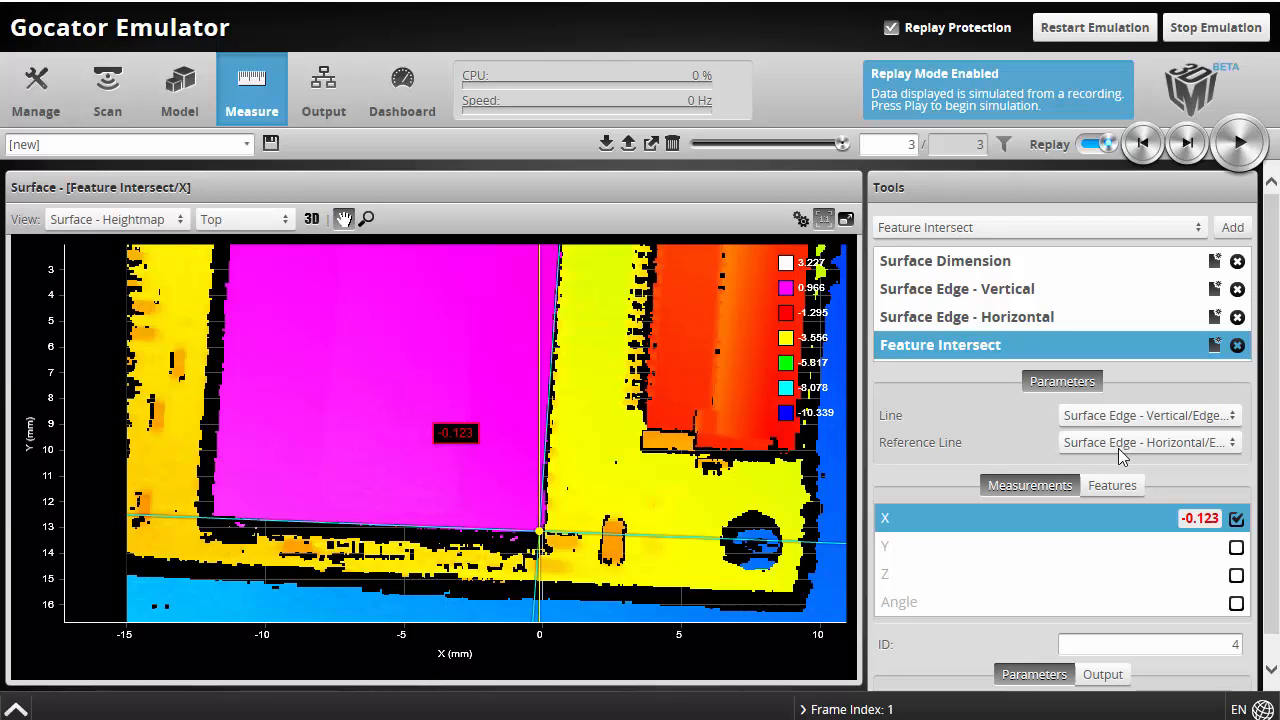
{"action": "mouse_move", "coordinate": [762, 470]}
{"action": "left_click", "coordinate": [1237, 549]}
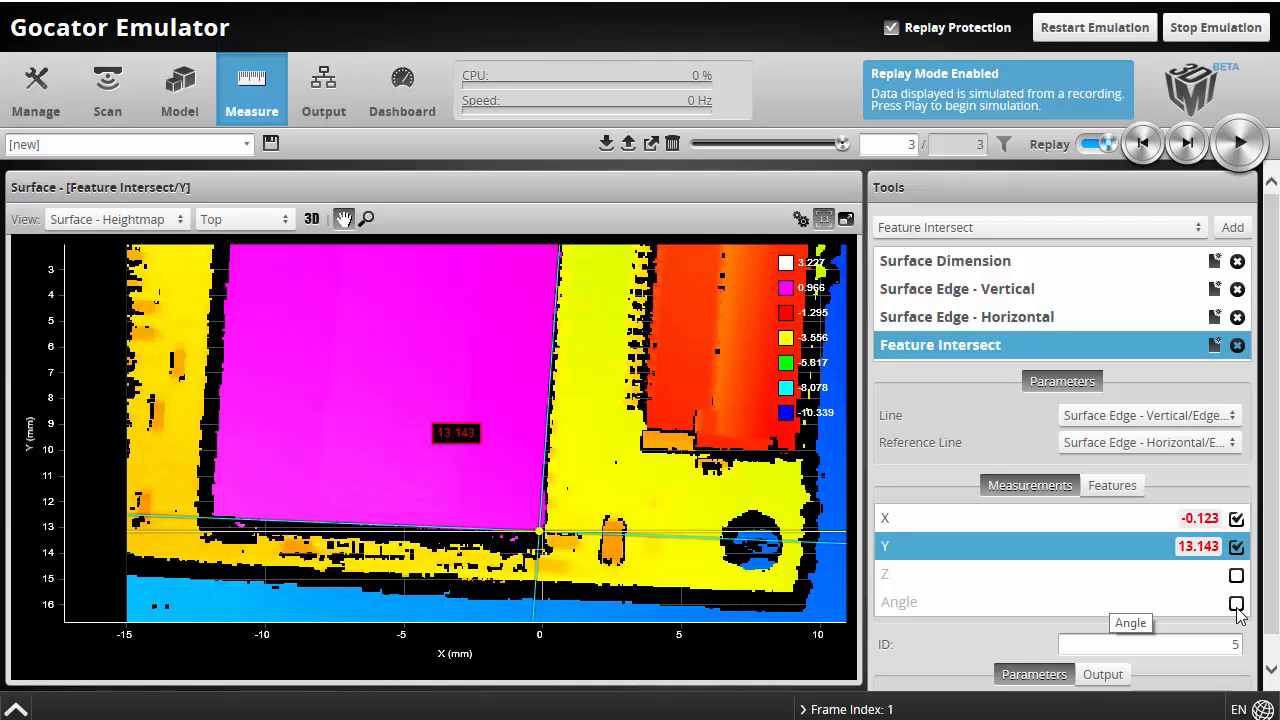
Enable the Z Angle measurement of the Surface Edge - Vertical tool
{"action": "left_click", "coordinate": [1012, 292]}
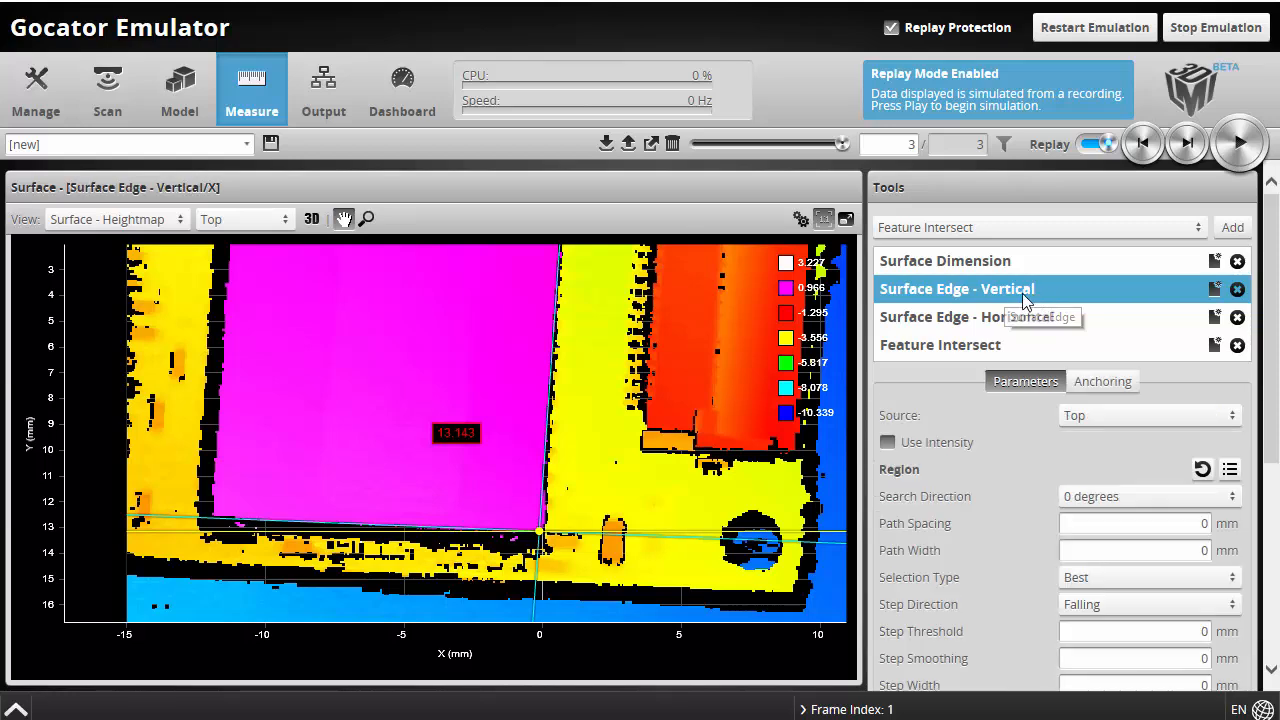
{"action": "scroll", "coordinate": [974, 477], "scroll_direction": "down", "scroll_amount": 5}
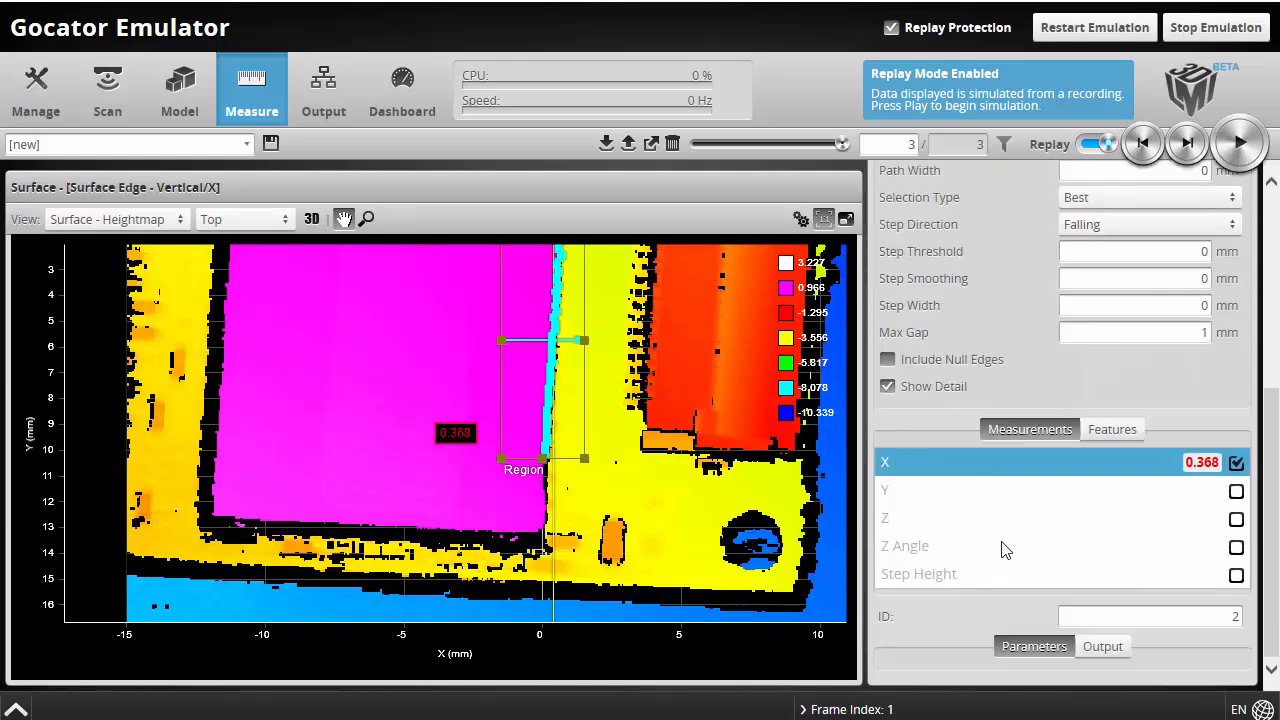
{"action": "left_click", "coordinate": [1236, 547]}
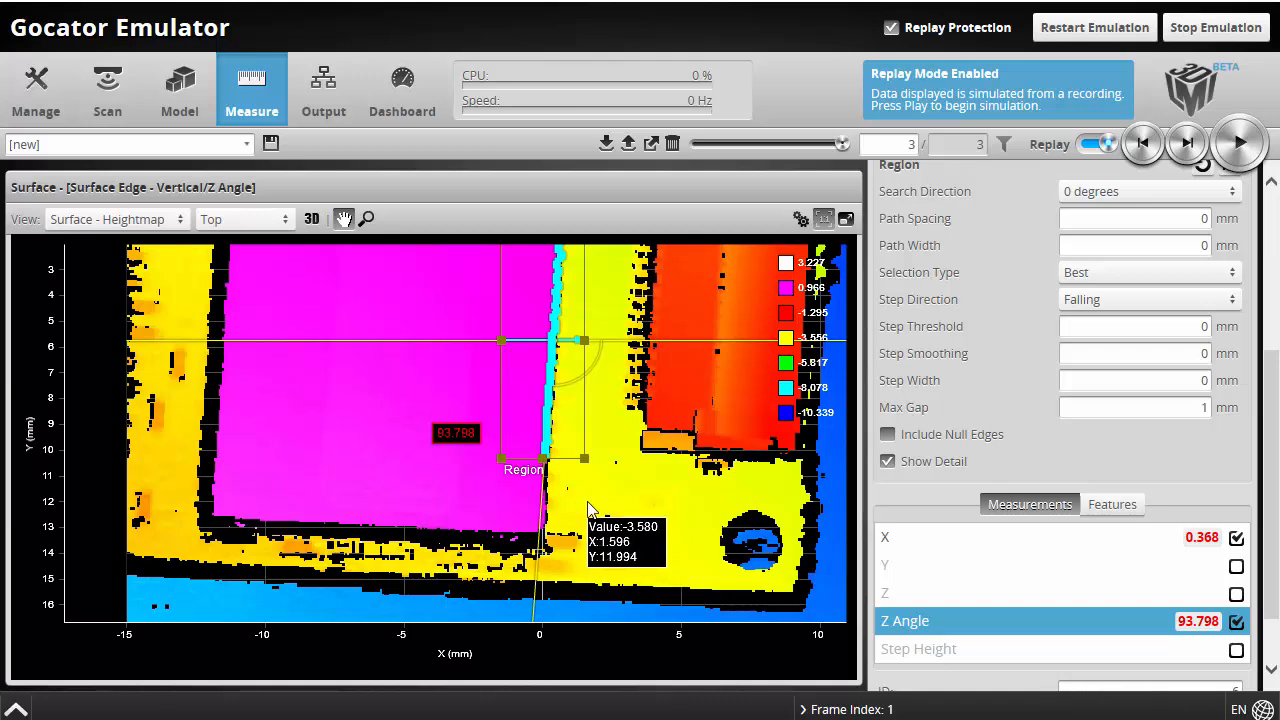
On recorded frame 2, anchor the Surface Dimension tool's X to Feature Intersect/X and its Y to Feature Intersect/Y
{"action": "left_click", "coordinate": [1141, 144]}
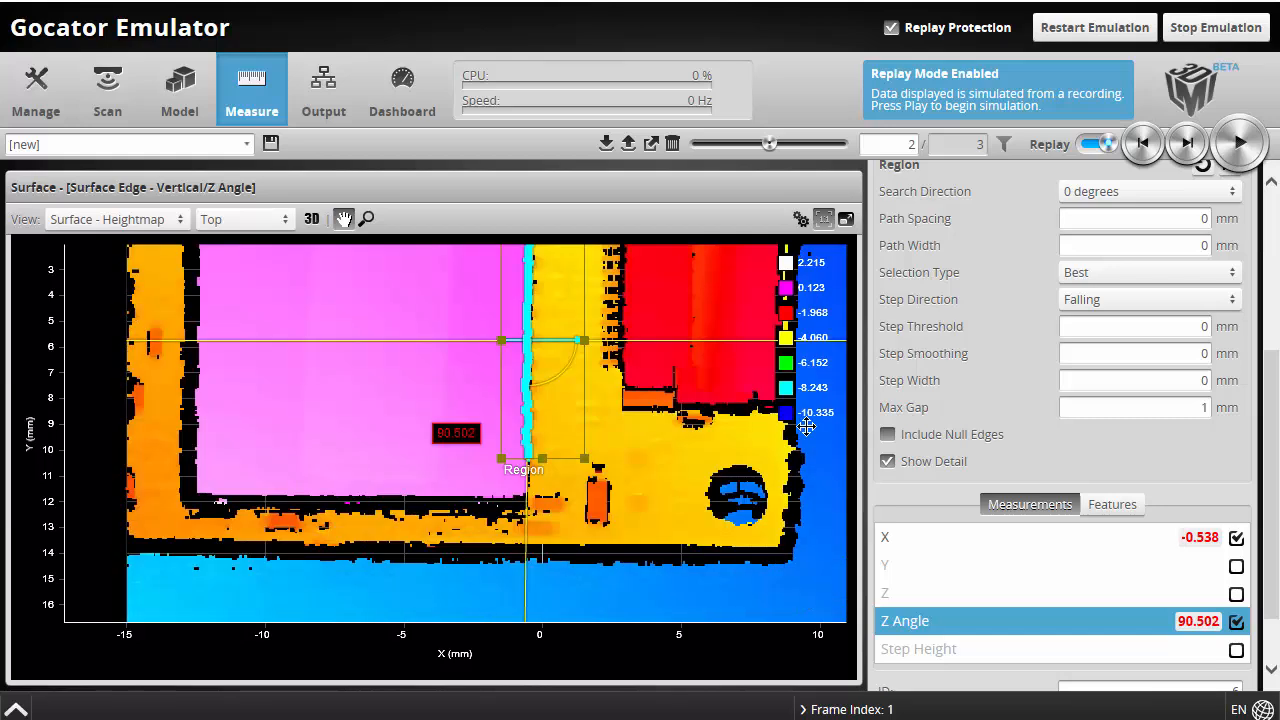
{"action": "scroll", "coordinate": [989, 372], "scroll_direction": "up", "scroll_amount": 5}
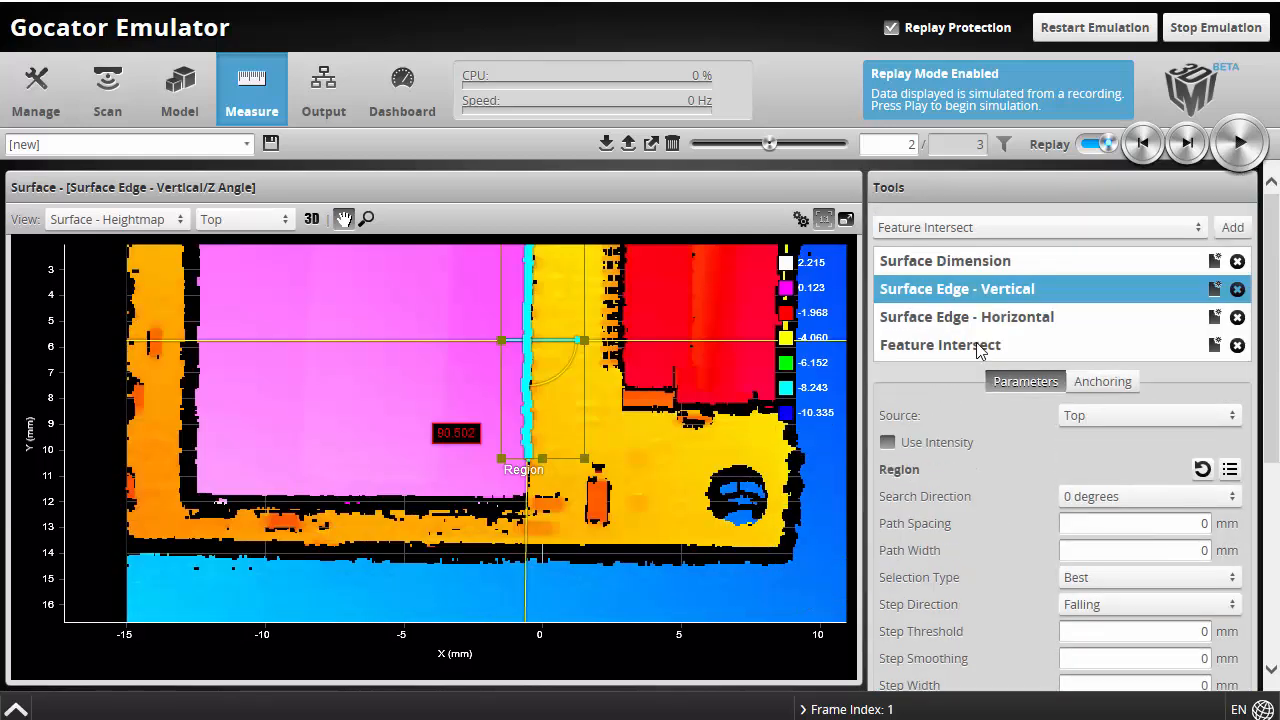
{"action": "left_click", "coordinate": [937, 260]}
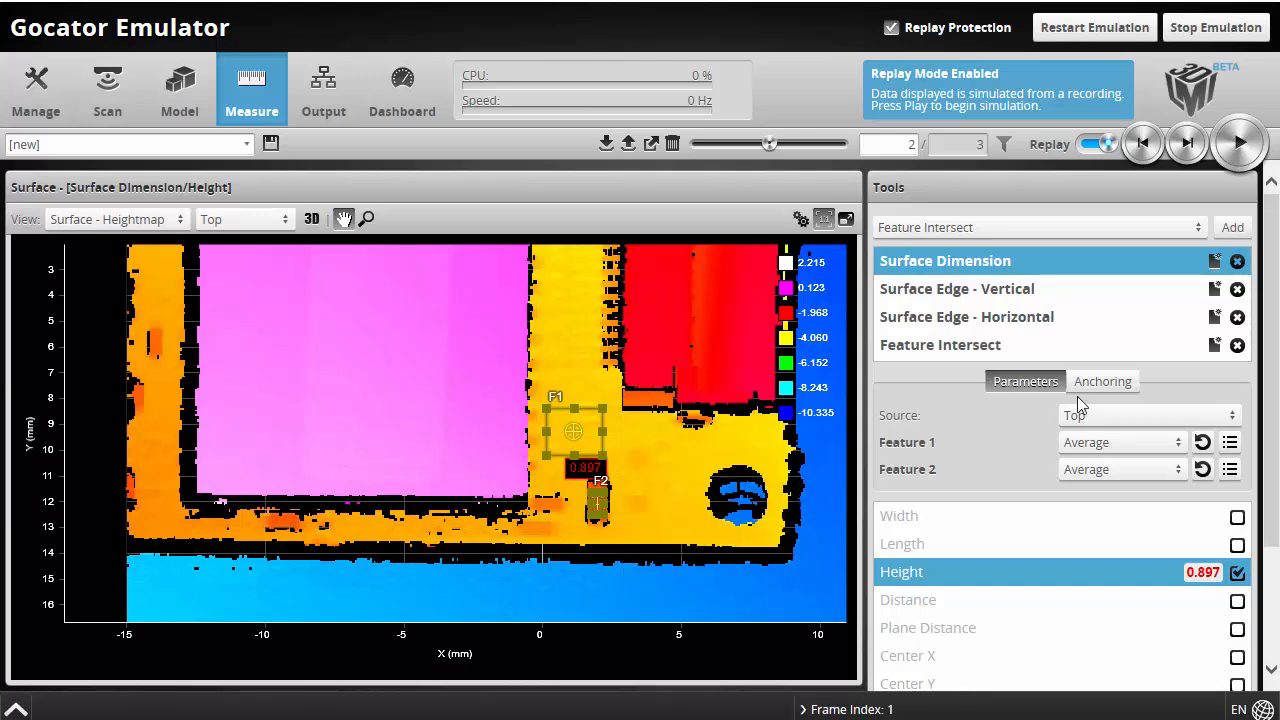
{"action": "left_click", "coordinate": [1100, 381]}
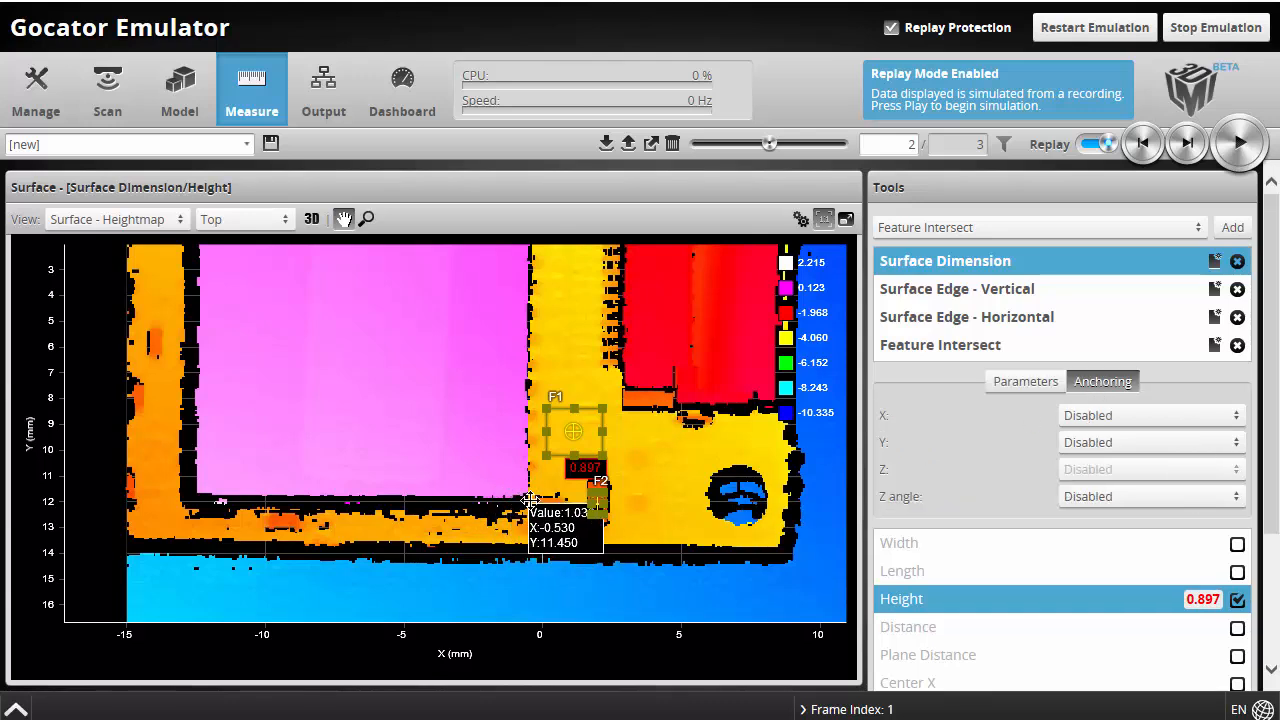
{"action": "left_click", "coordinate": [1124, 415]}
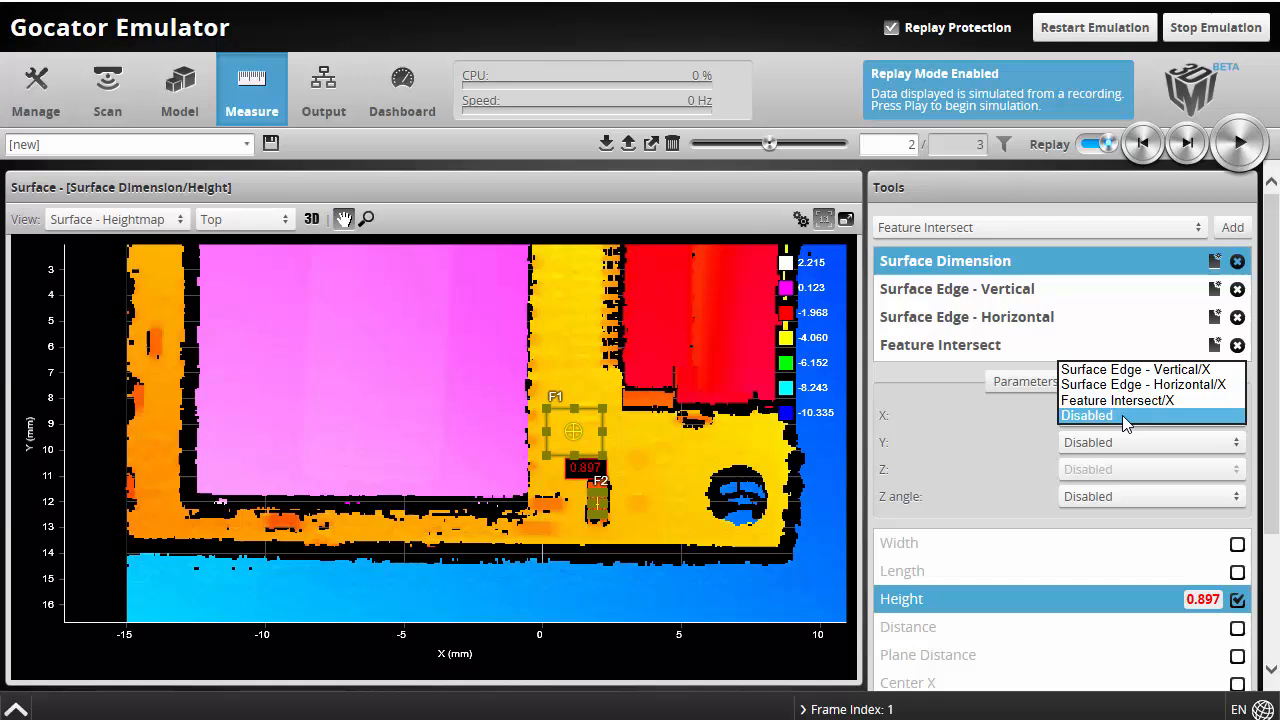
{"action": "left_click", "coordinate": [1186, 370]}
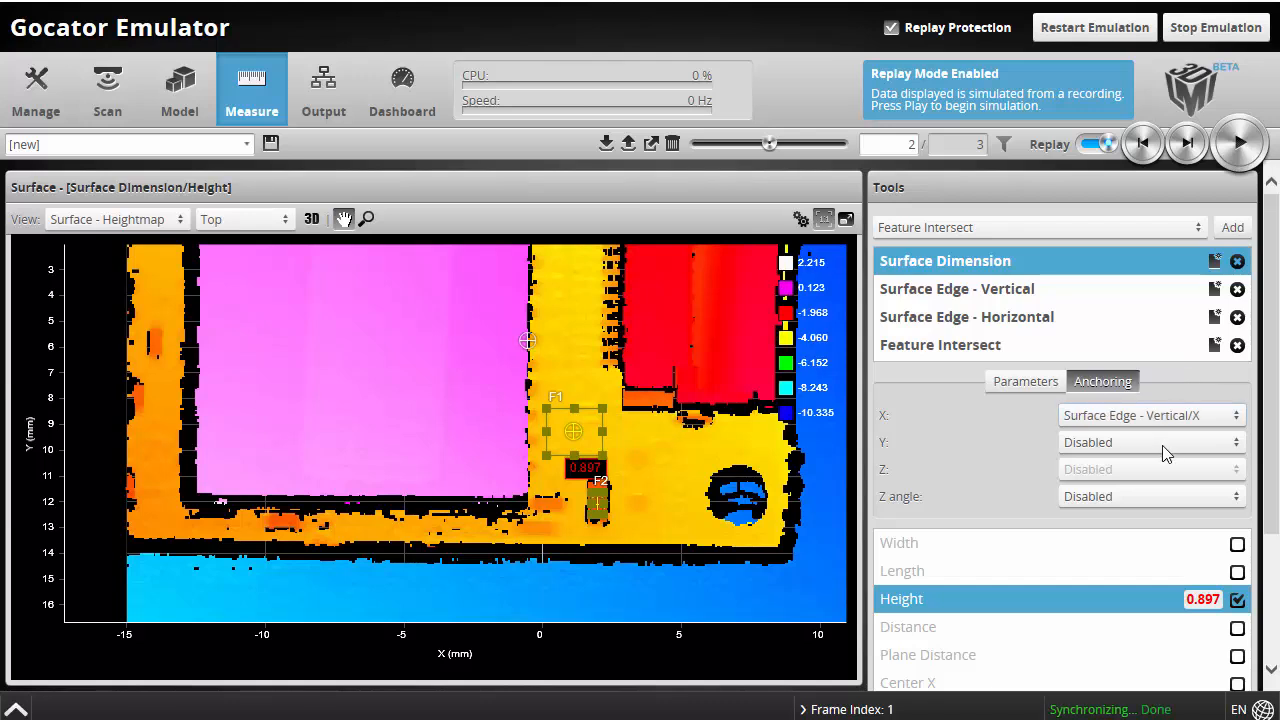
{"action": "left_click", "coordinate": [1160, 418]}
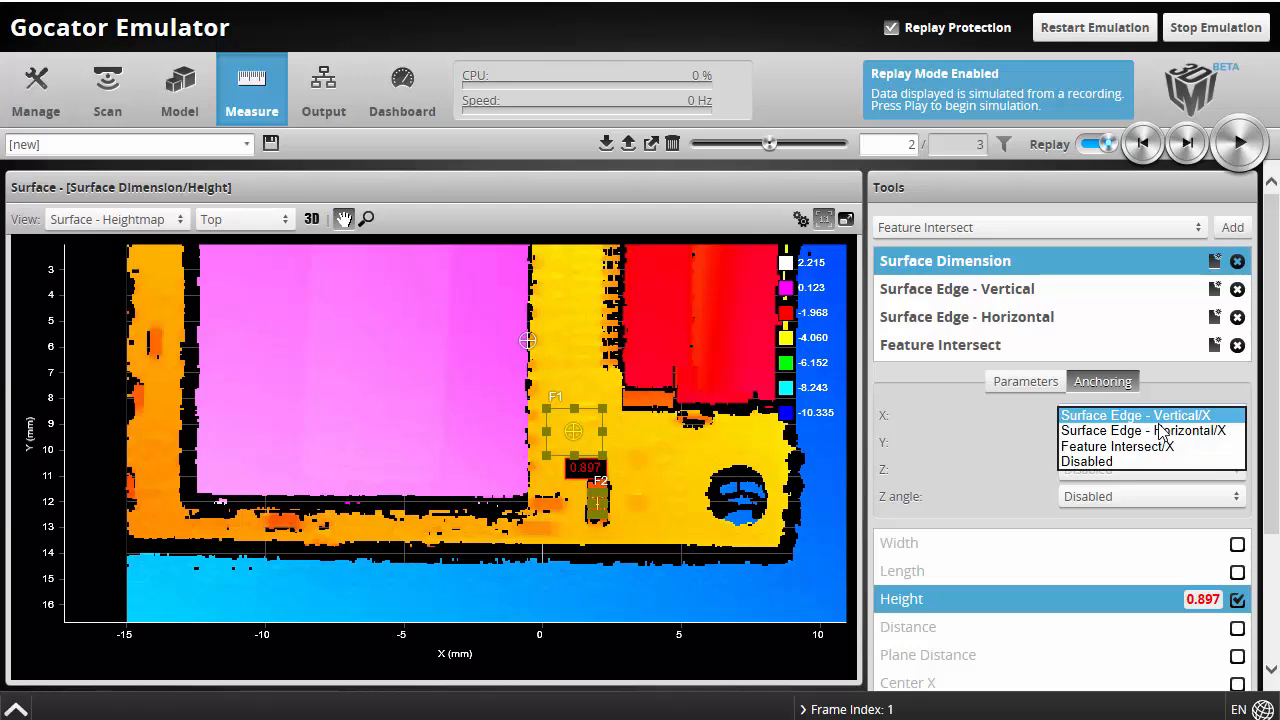
{"action": "left_click", "coordinate": [1158, 450]}
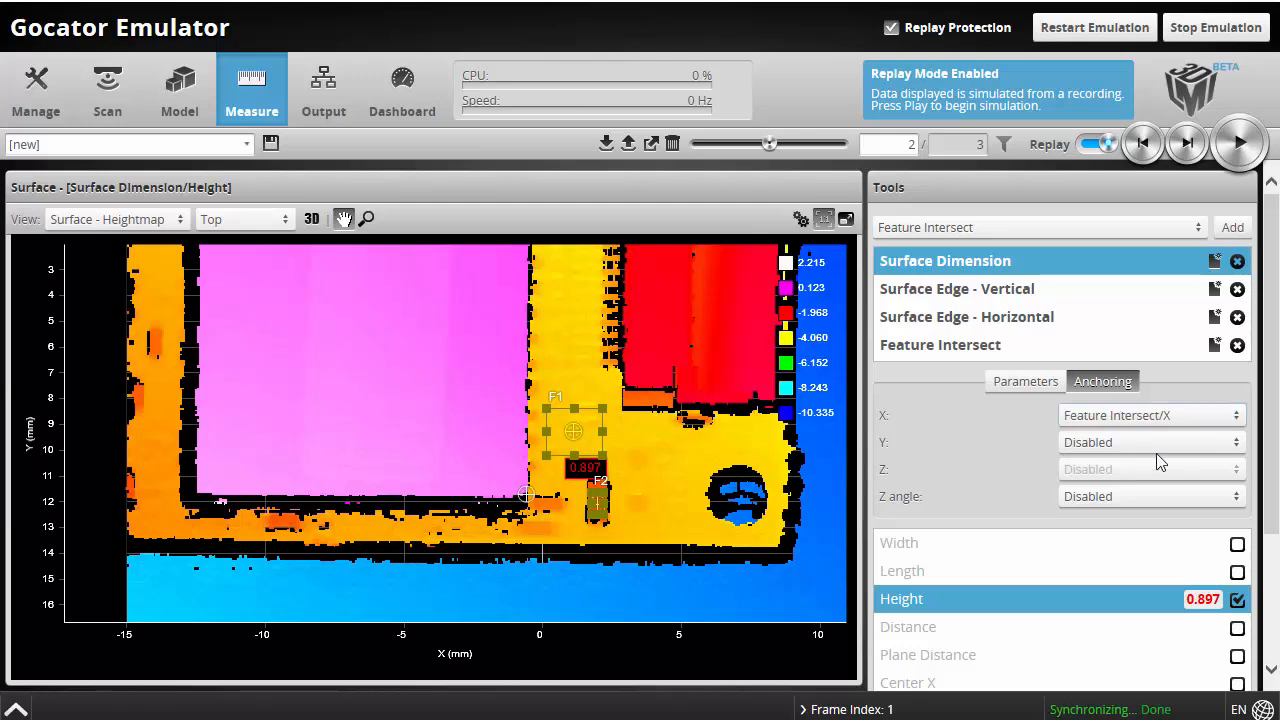
{"action": "left_click", "coordinate": [1151, 444]}
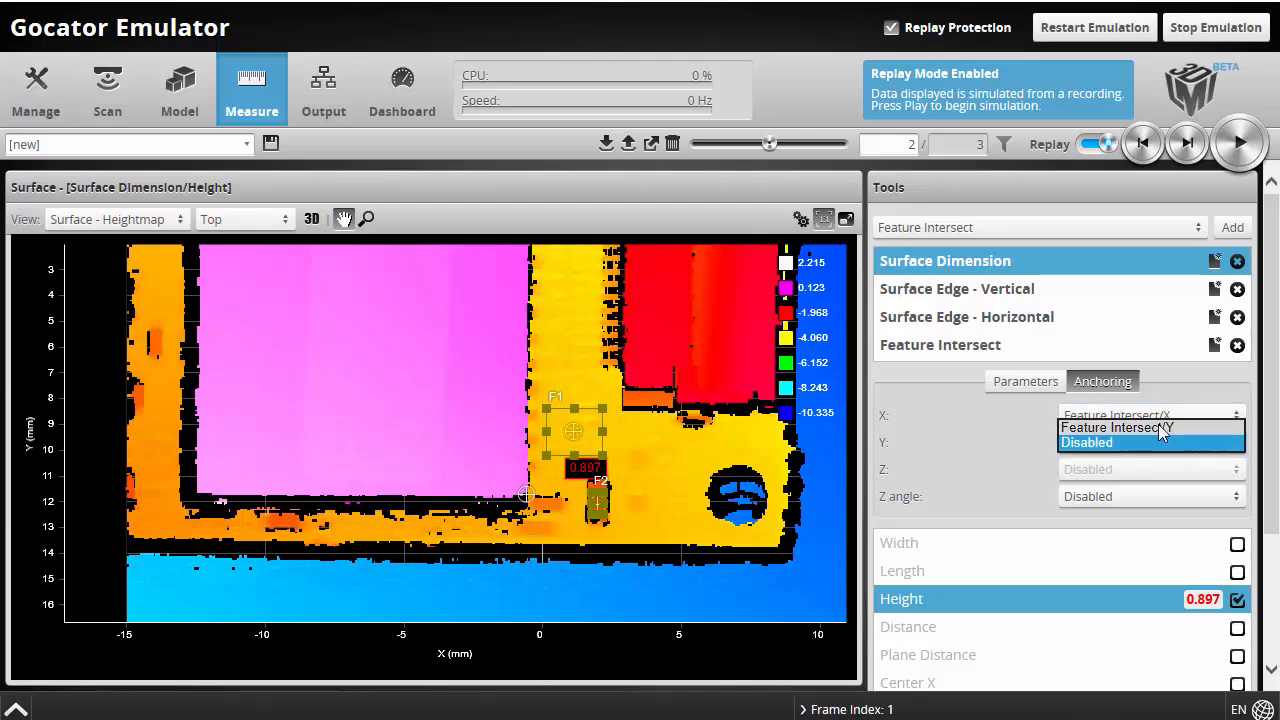
{"action": "left_click", "coordinate": [1150, 425]}
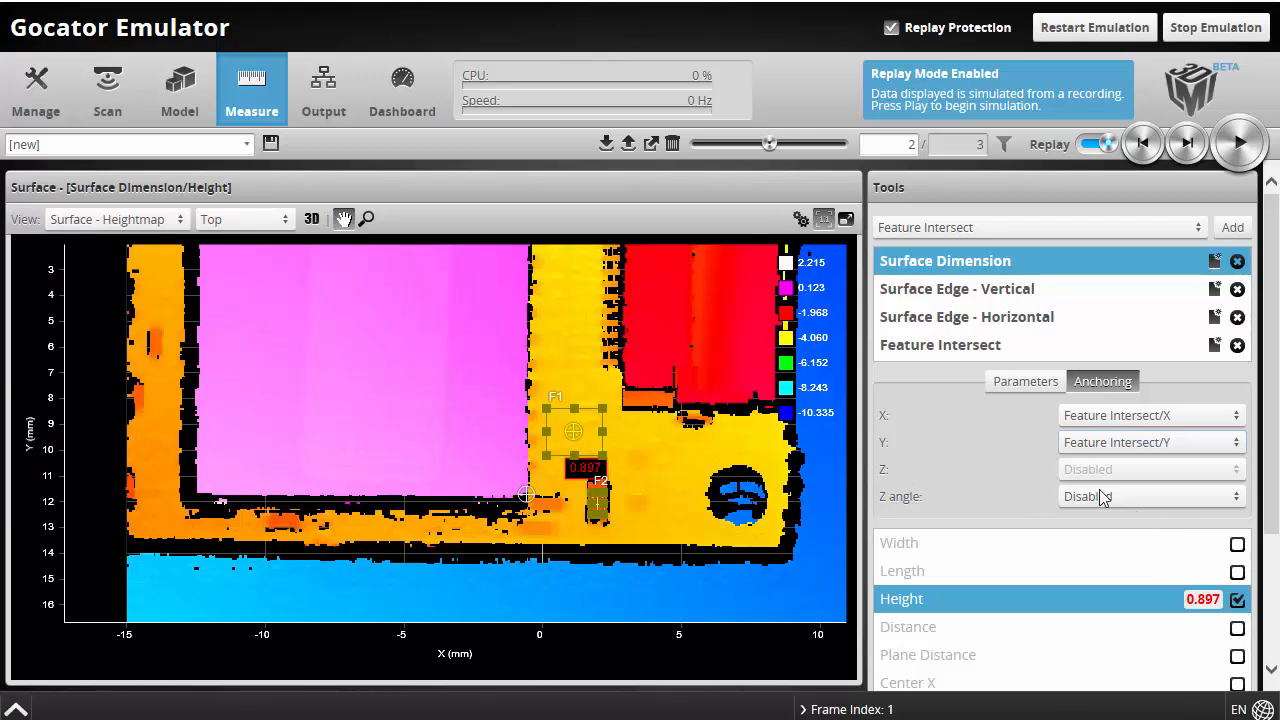
Anchor the Surface Dimension tool's Z angle to Surface Edge - Vertical/Z Angle
{"action": "left_click", "coordinate": [1103, 497]}
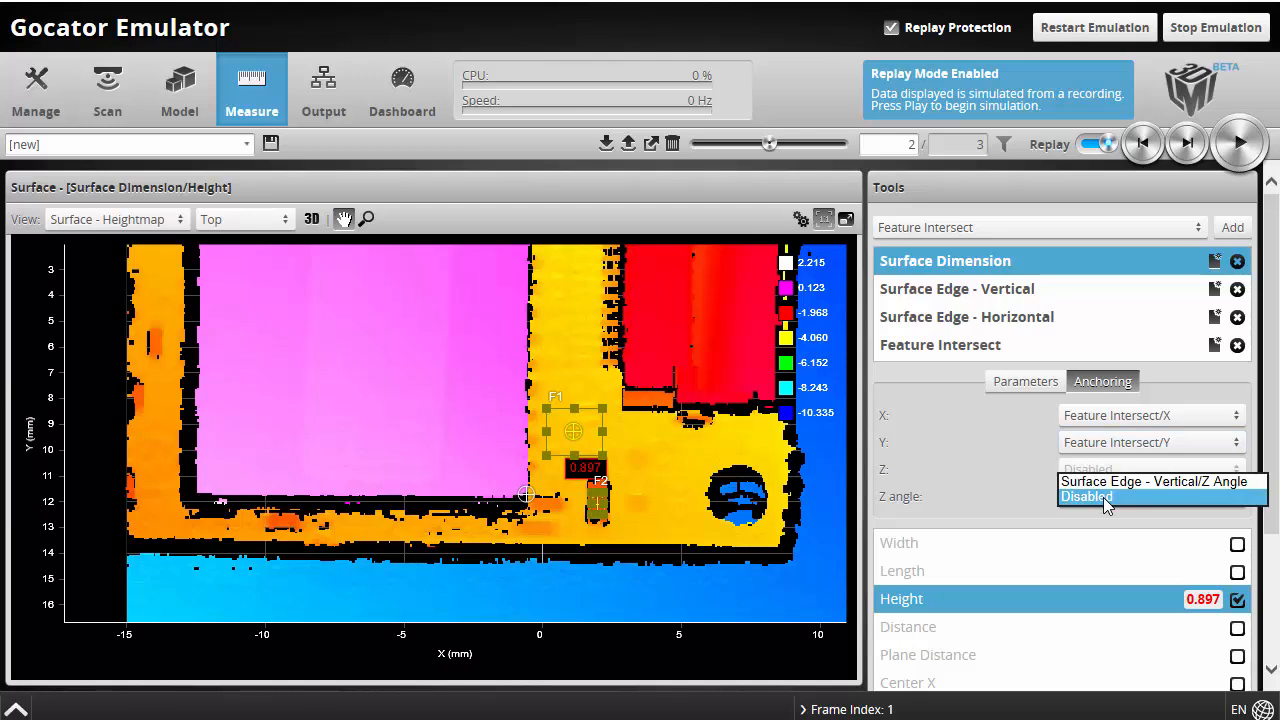
{"action": "left_click", "coordinate": [1128, 482]}
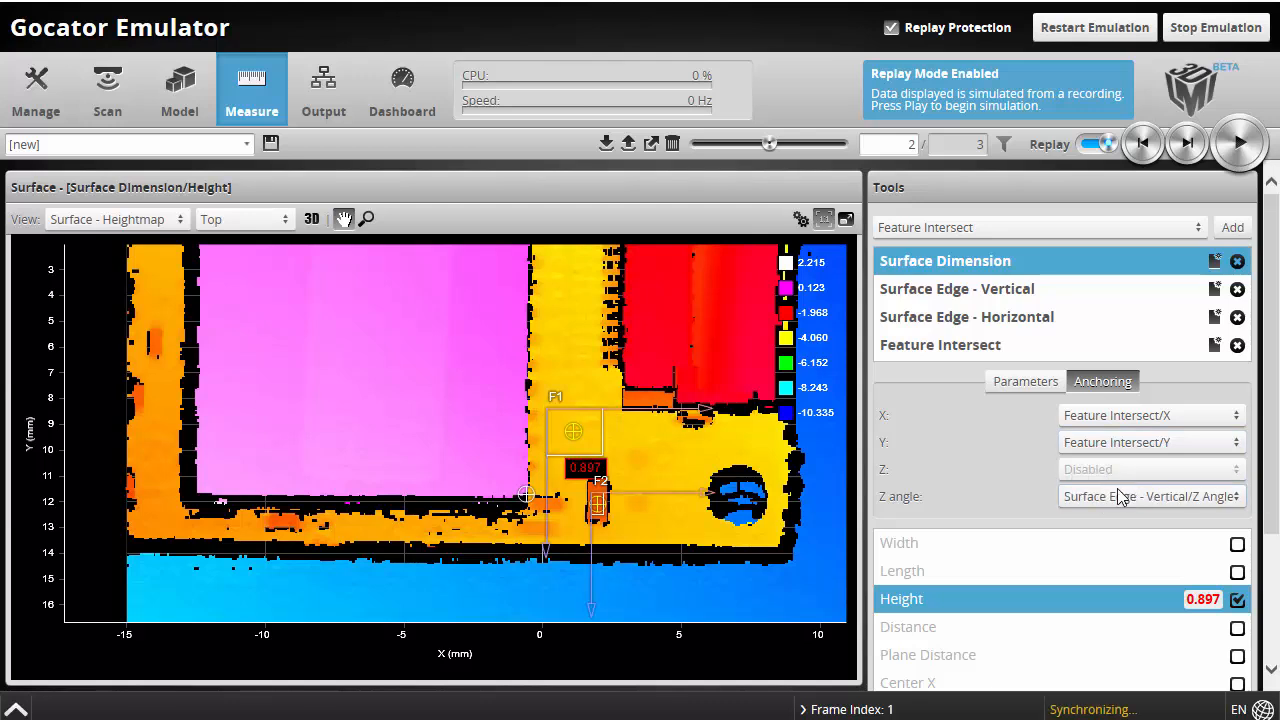
{"action": "mouse_move", "coordinate": [818, 524]}
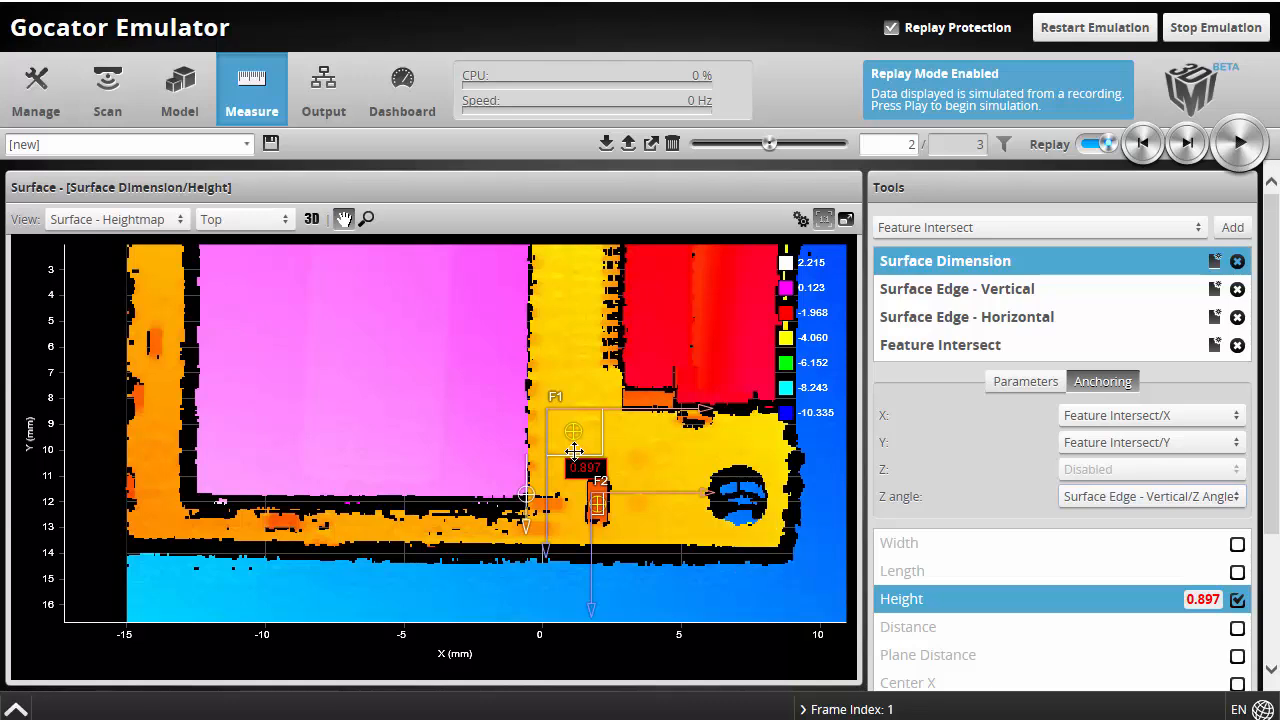
Step back and forth through the three recorded frames to check whether regions F1 and F2 follow the board's shift and rotation
{"action": "mouse_move", "coordinate": [558, 490]}
{"action": "left_click", "coordinate": [1148, 145]}
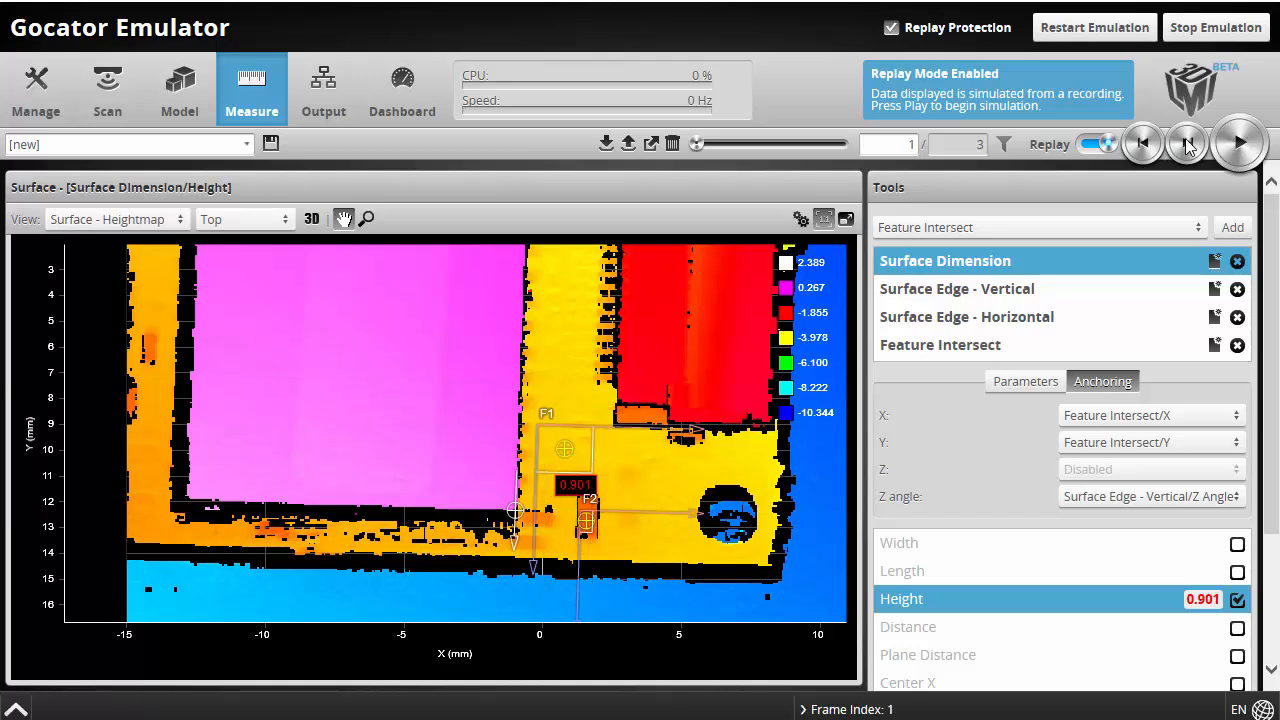
{"action": "left_click", "coordinate": [1187, 145]}
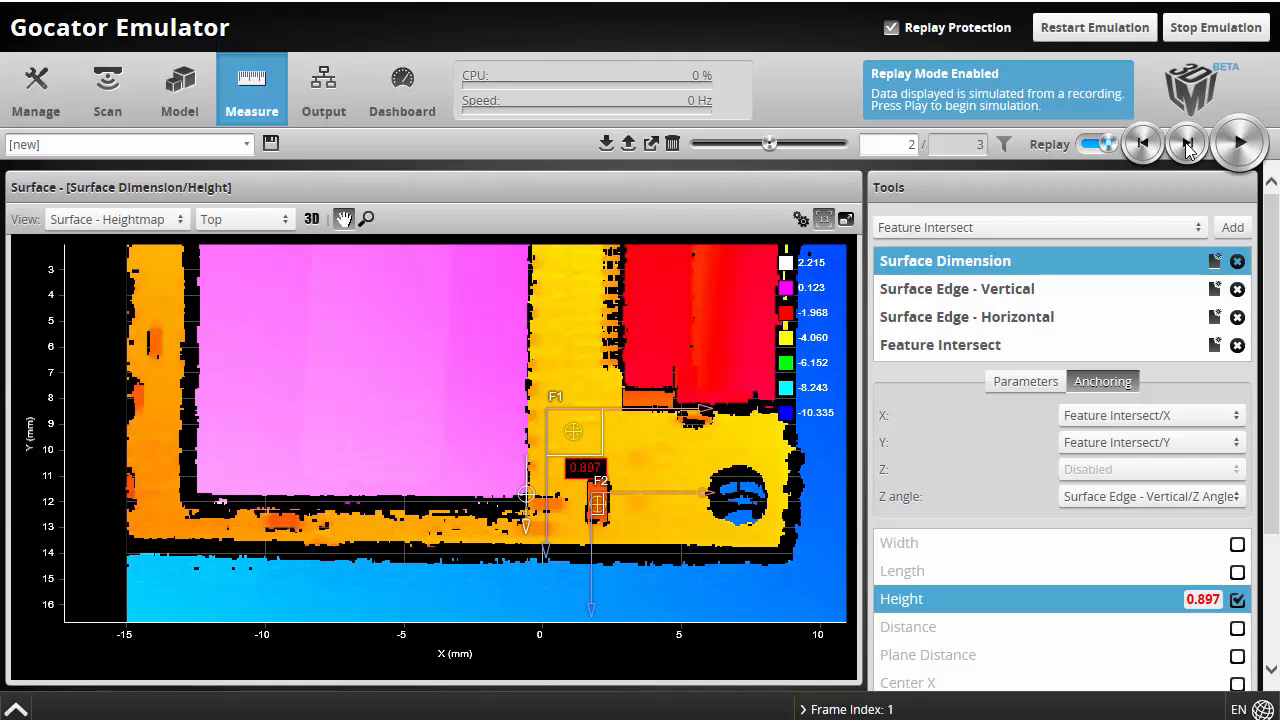
{"action": "left_click", "coordinate": [1187, 145]}
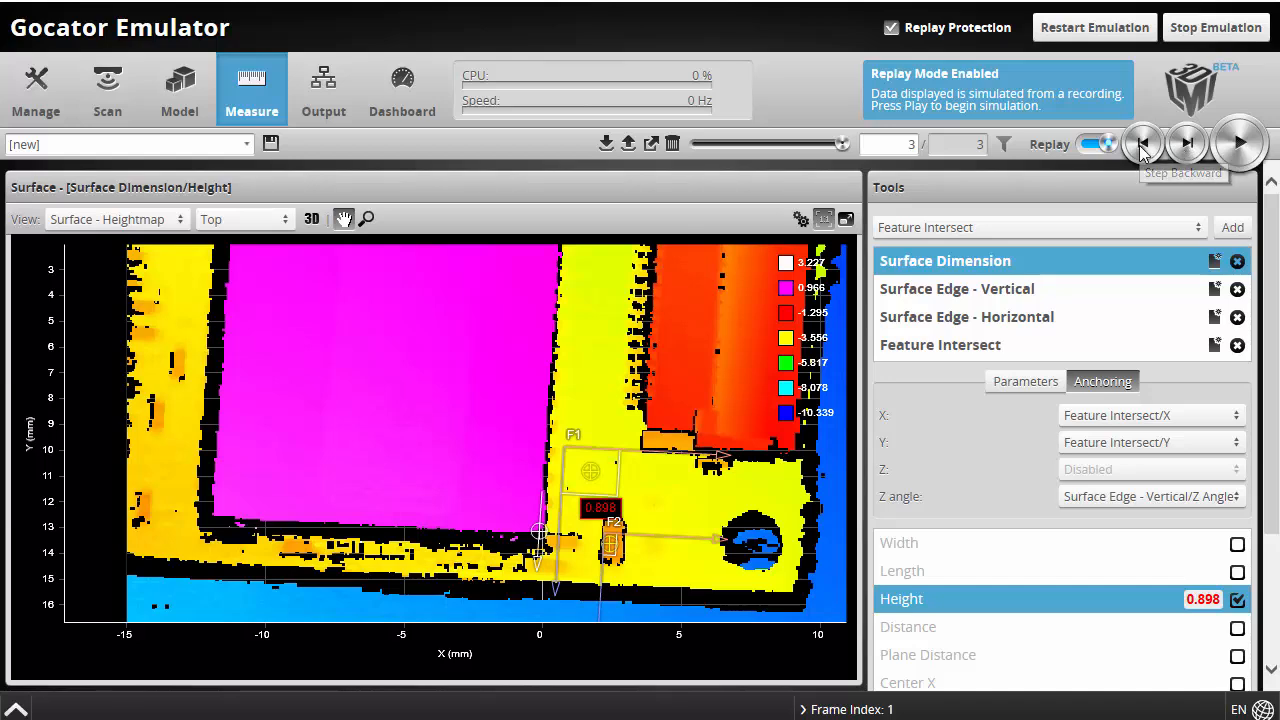
{"action": "left_click", "coordinate": [1143, 145]}
{"action": "left_click", "coordinate": [1143, 145]}
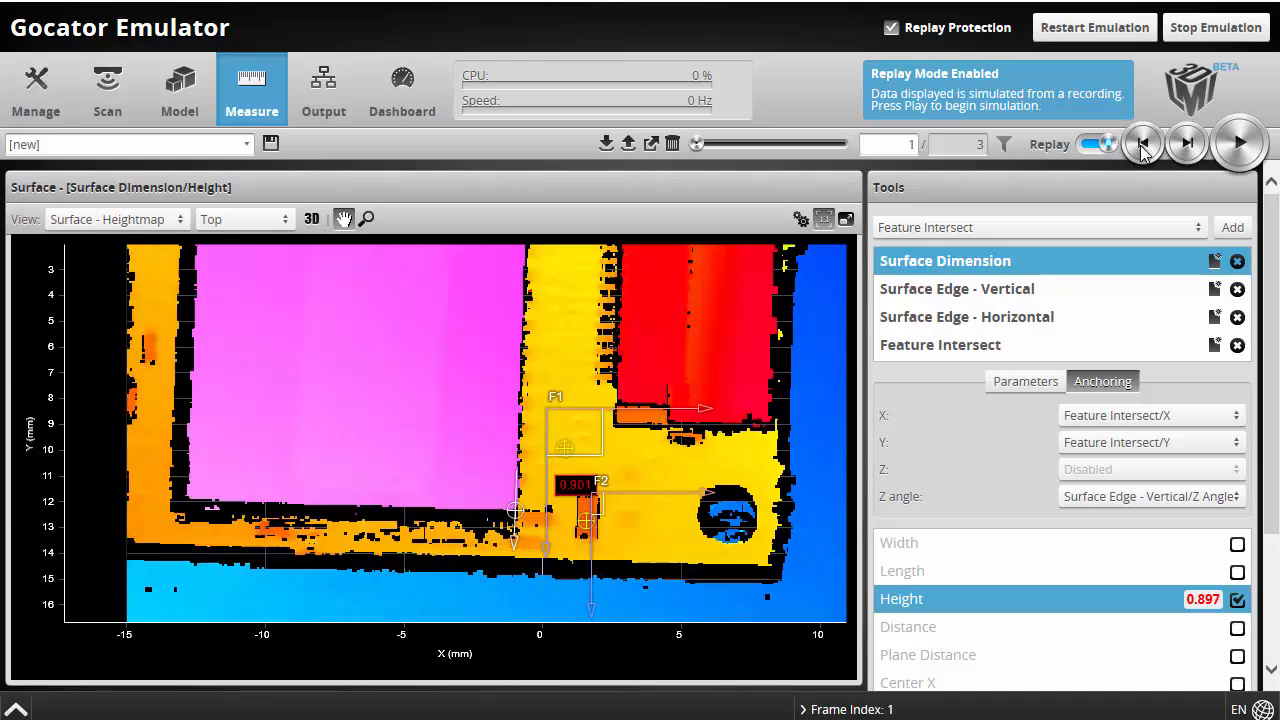
{"action": "left_click", "coordinate": [1170, 146]}
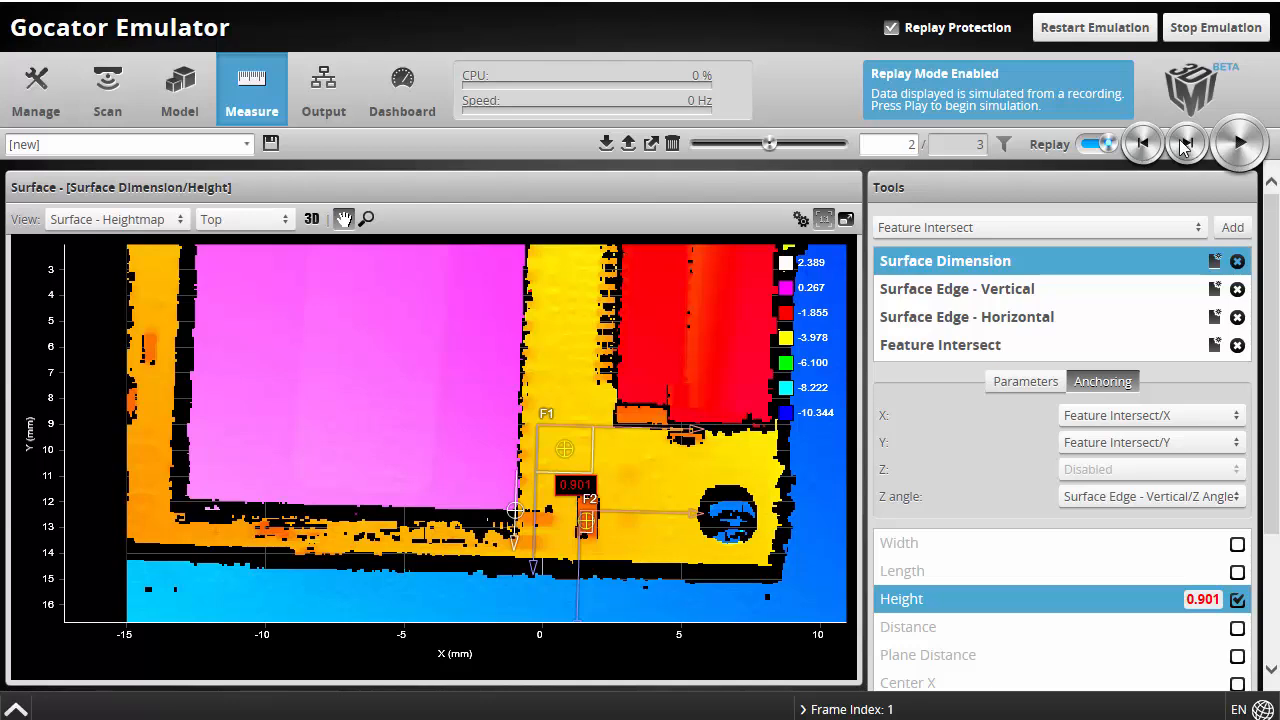
{"action": "mouse_move", "coordinate": [687, 448]}
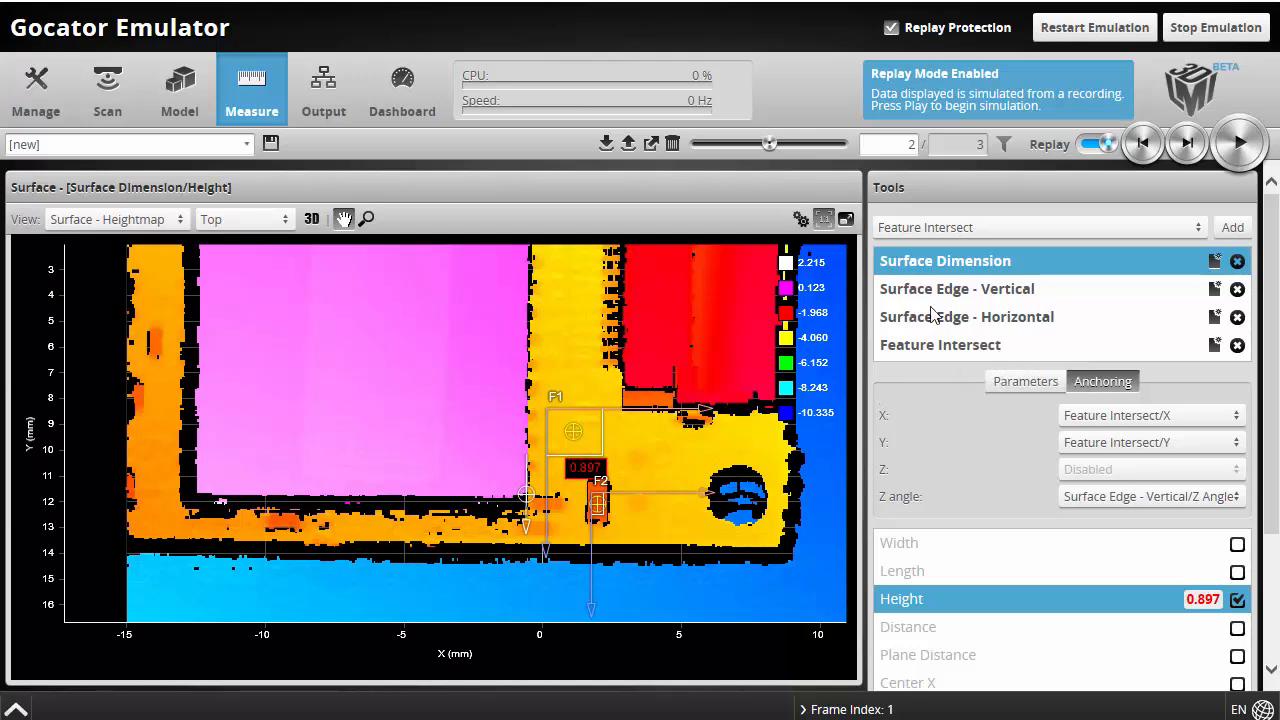
Add a Surface Hole tool to the measurement tools
{"action": "left_click", "coordinate": [959, 230]}
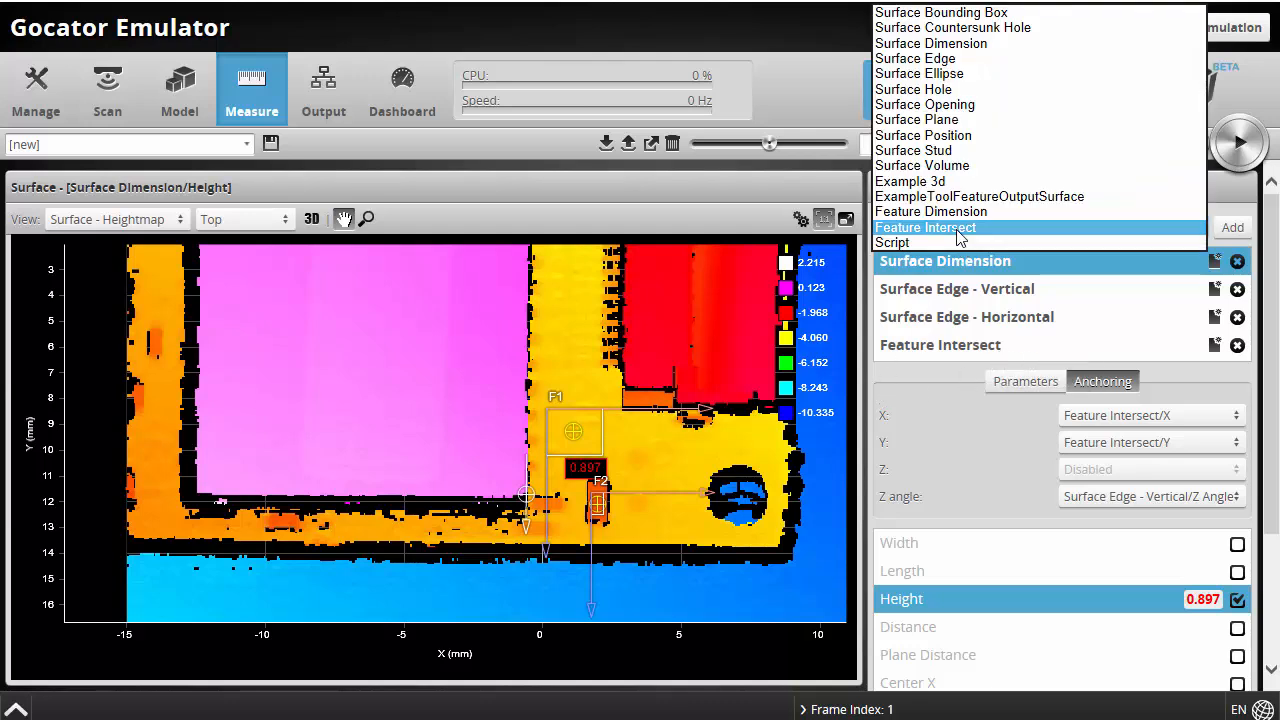
{"action": "left_click", "coordinate": [940, 90]}
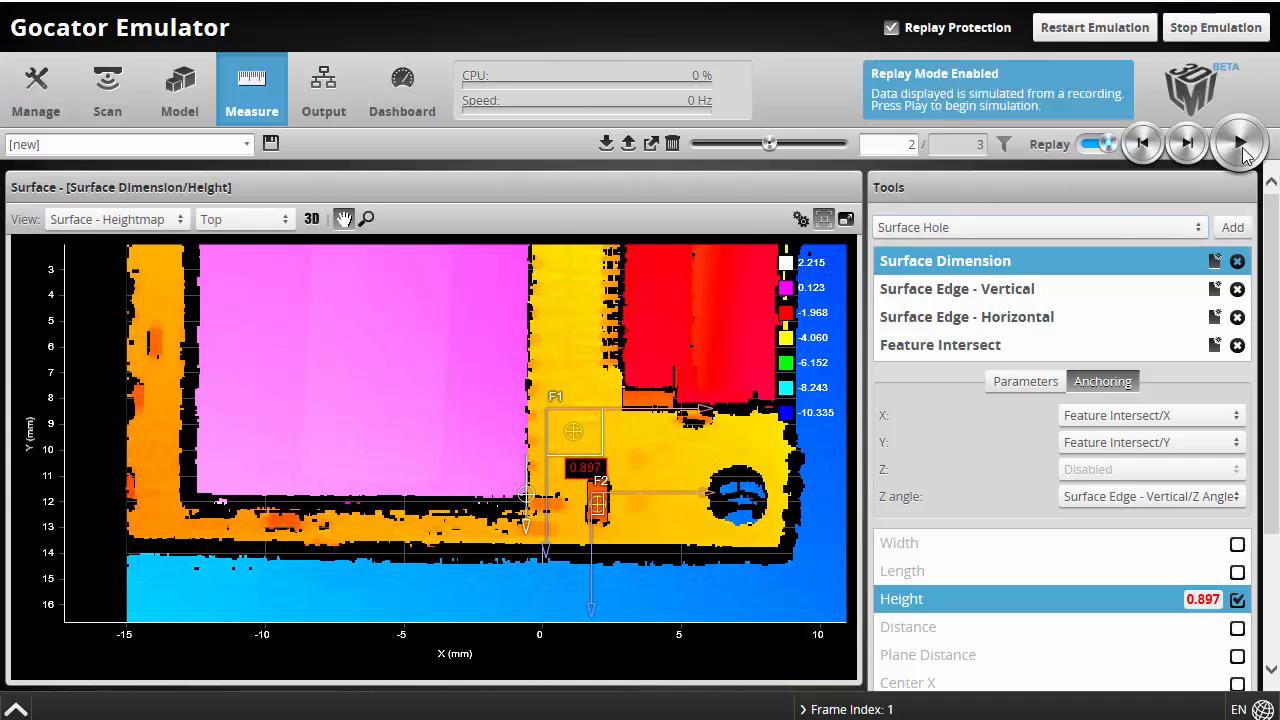
{"action": "left_click", "coordinate": [1234, 229]}
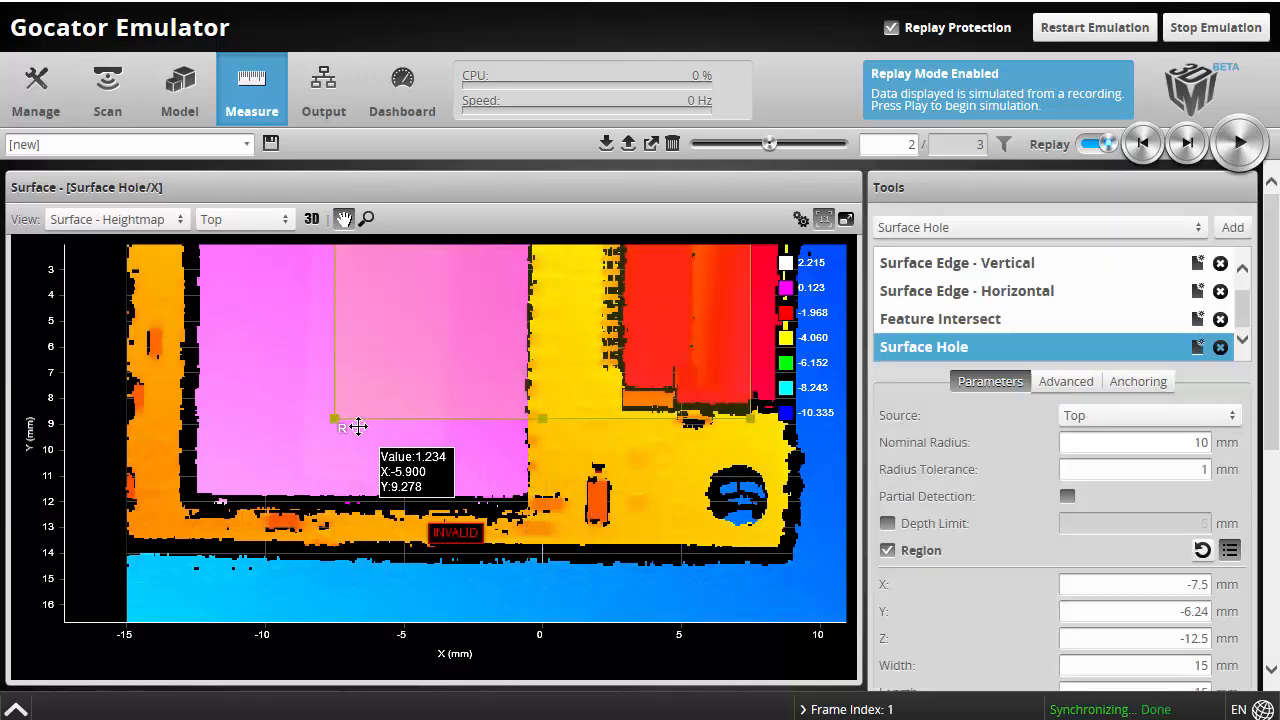
Fit the Surface Hole region, about 3.07 mm wide, around the round hole near the board's corner and set the nominal radius to 1.5 mm
{"action": "left_click_drag", "start_coordinate": [334, 419], "coordinate": [598, 288]}
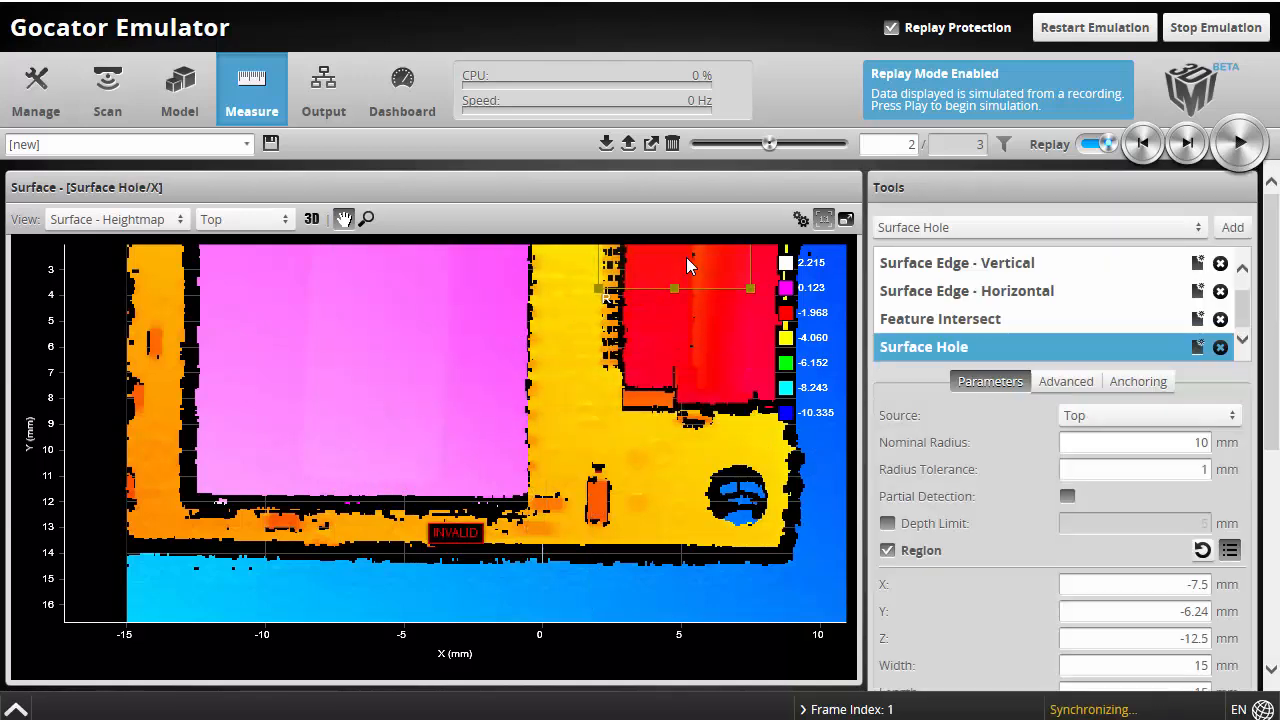
{"action": "left_click_drag", "start_coordinate": [690, 352], "coordinate": [716, 515]}
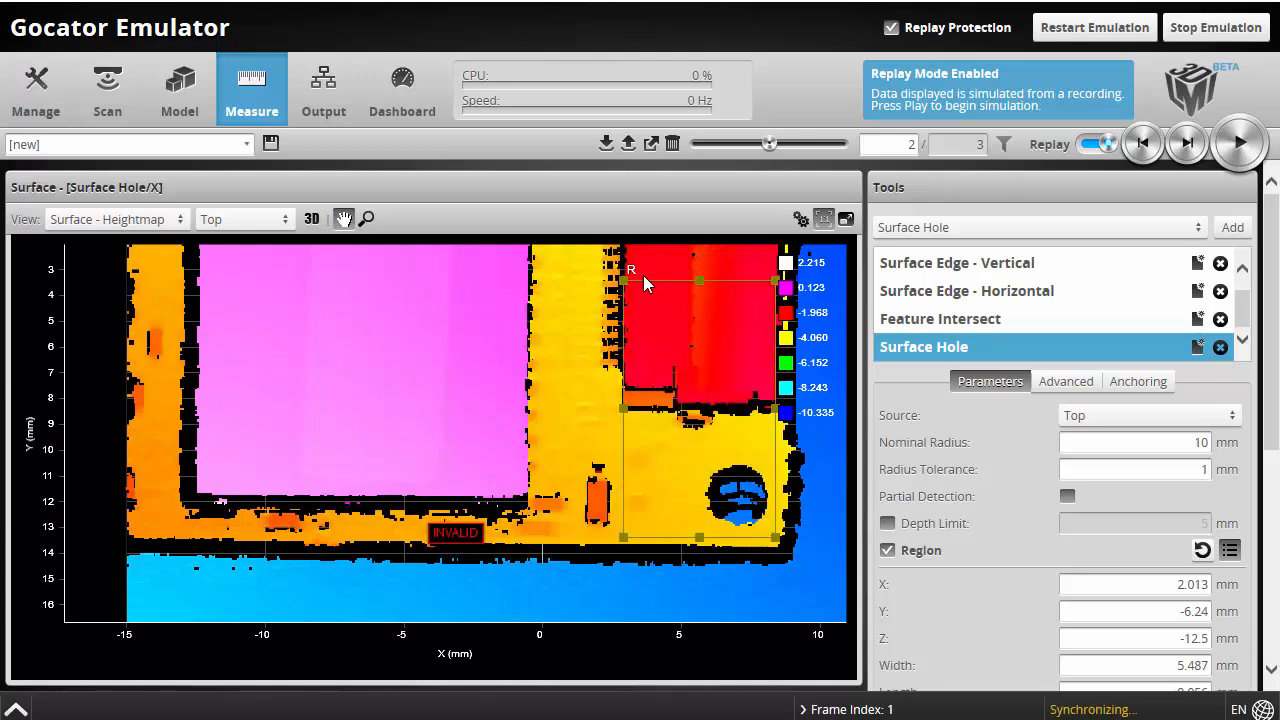
{"action": "left_click_drag", "start_coordinate": [624, 281], "coordinate": [691, 450]}
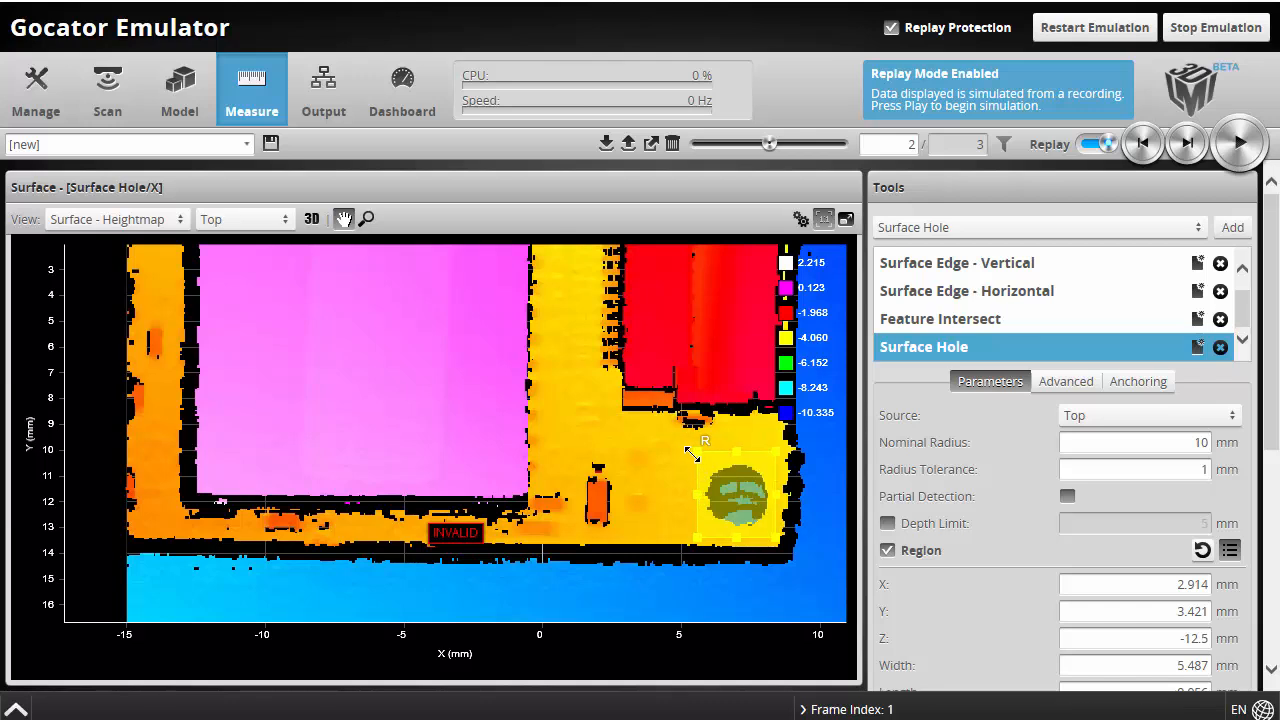
{"action": "left_click", "coordinate": [1154, 442]}
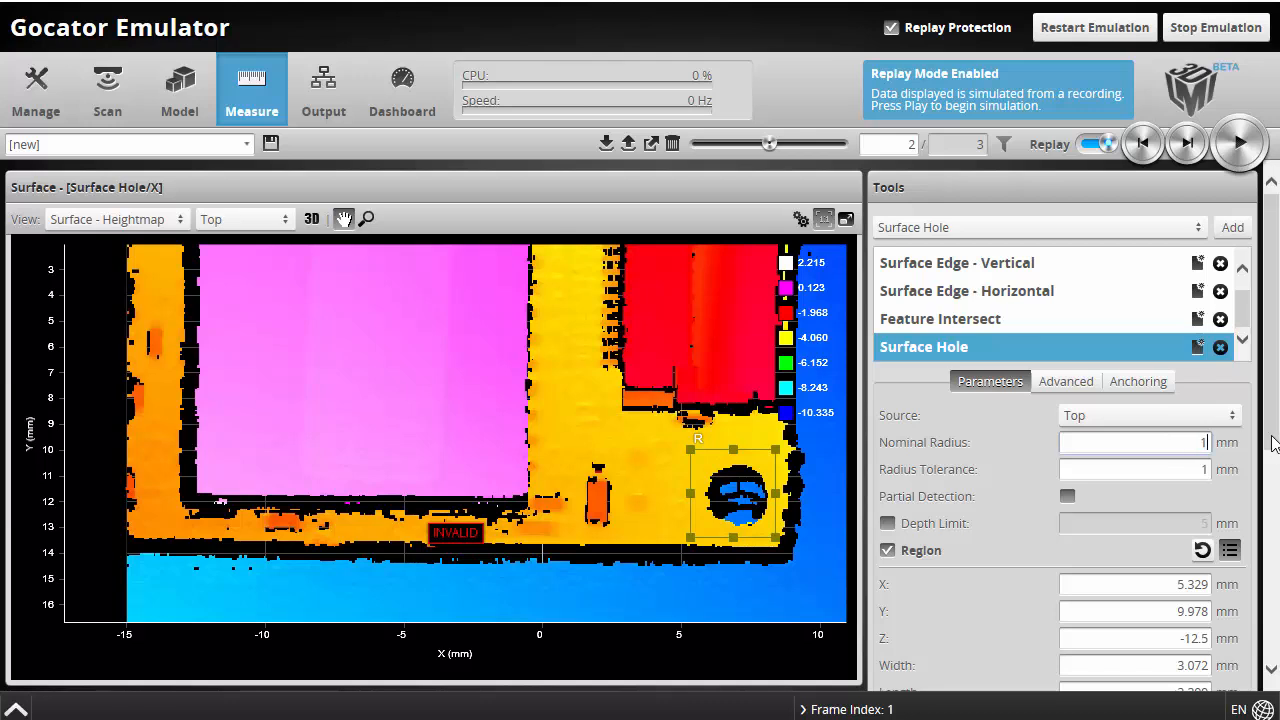
{"action": "key", "text": "Tab"}
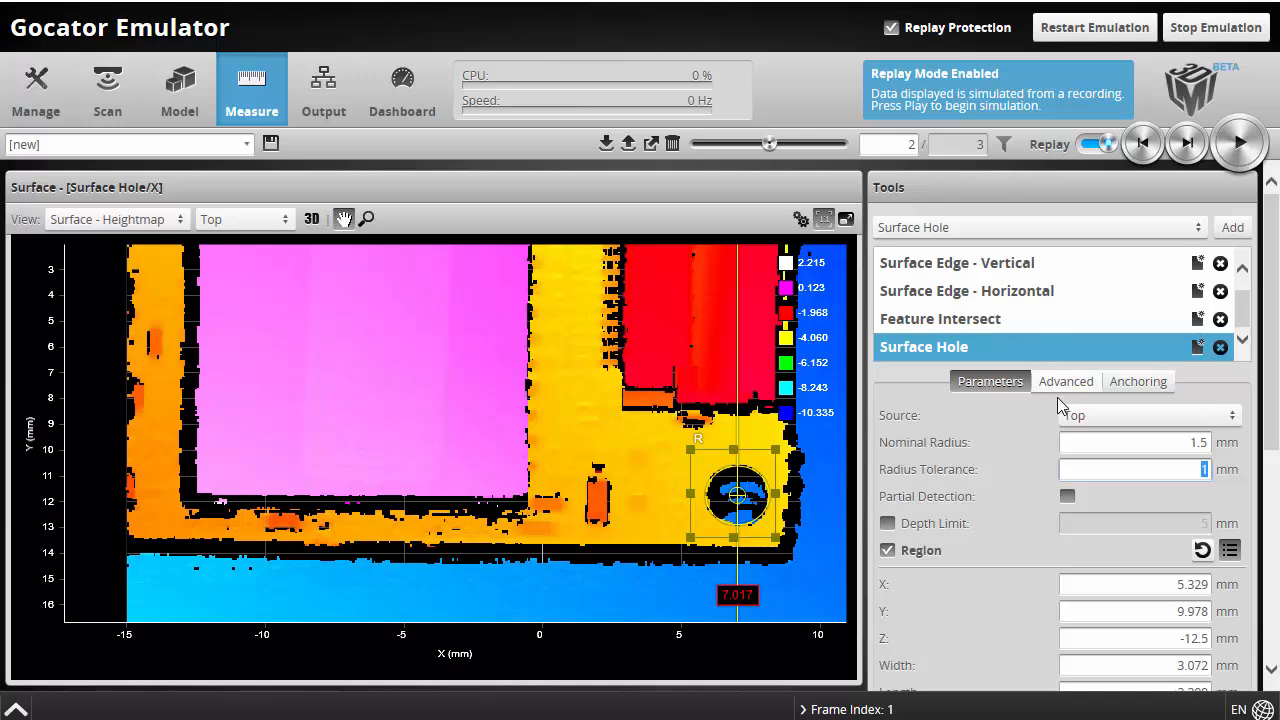
Anchor the Surface Hole tool's X to Feature Intersect/X and its Y to Feature Intersect/Y
{"action": "left_click", "coordinate": [1122, 384]}
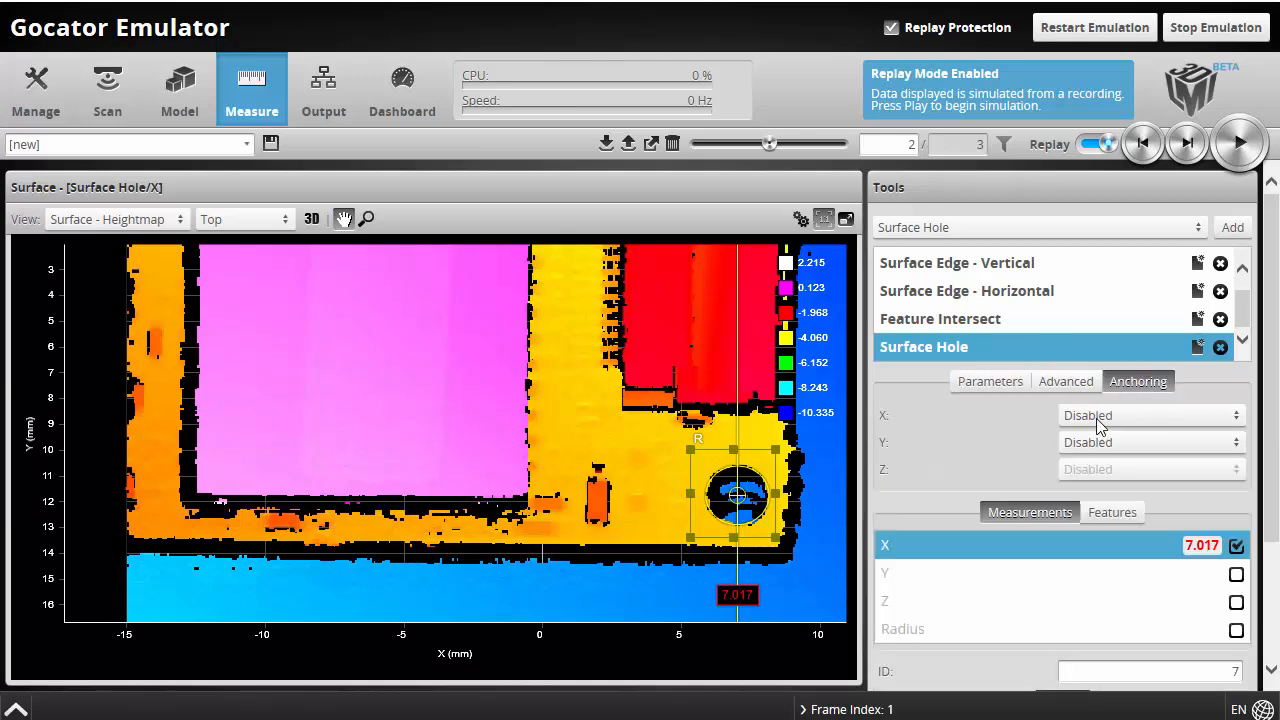
{"action": "left_click", "coordinate": [1100, 418]}
{"action": "left_click", "coordinate": [1130, 369]}
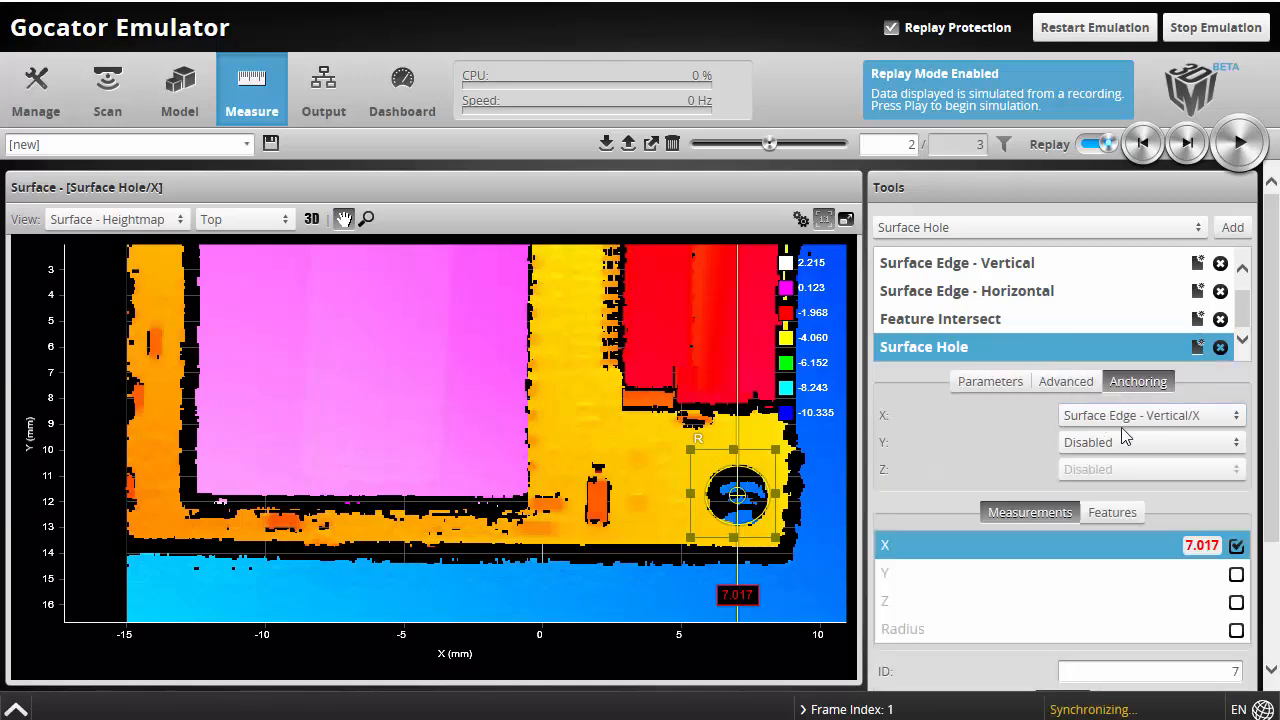
{"action": "left_click", "coordinate": [1122, 446]}
{"action": "left_click", "coordinate": [1121, 428]}
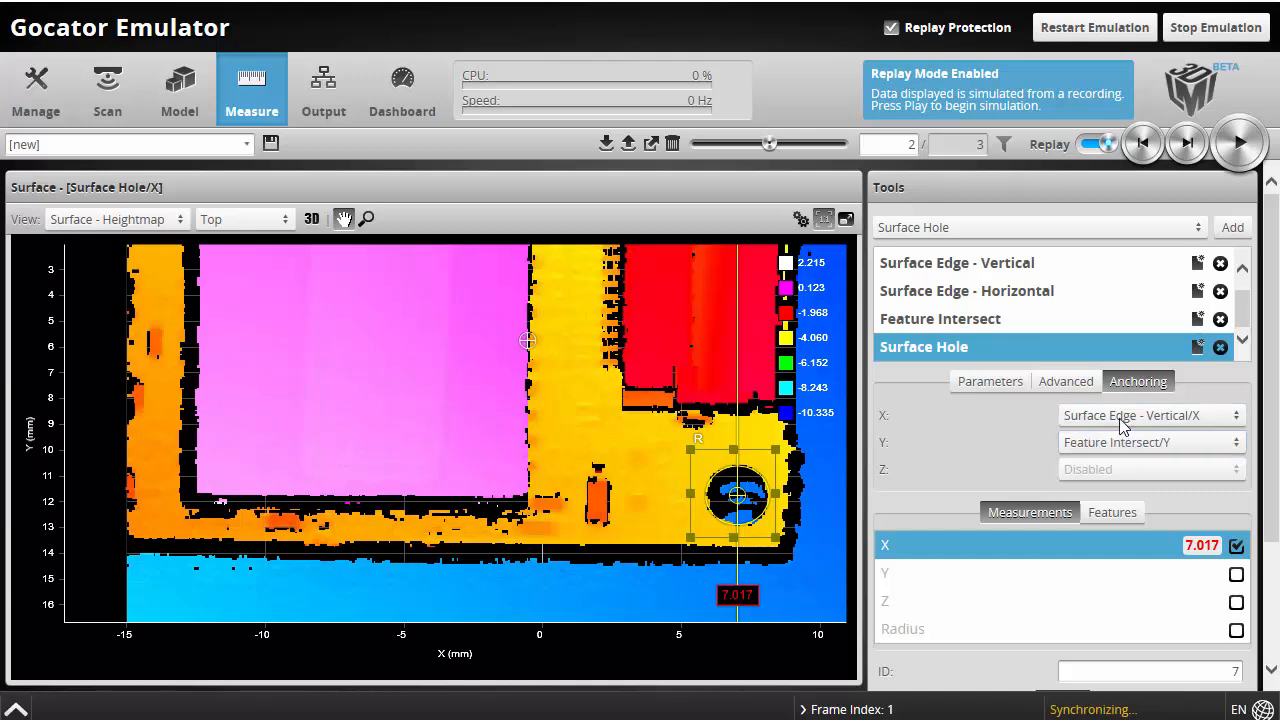
{"action": "left_click", "coordinate": [1122, 415]}
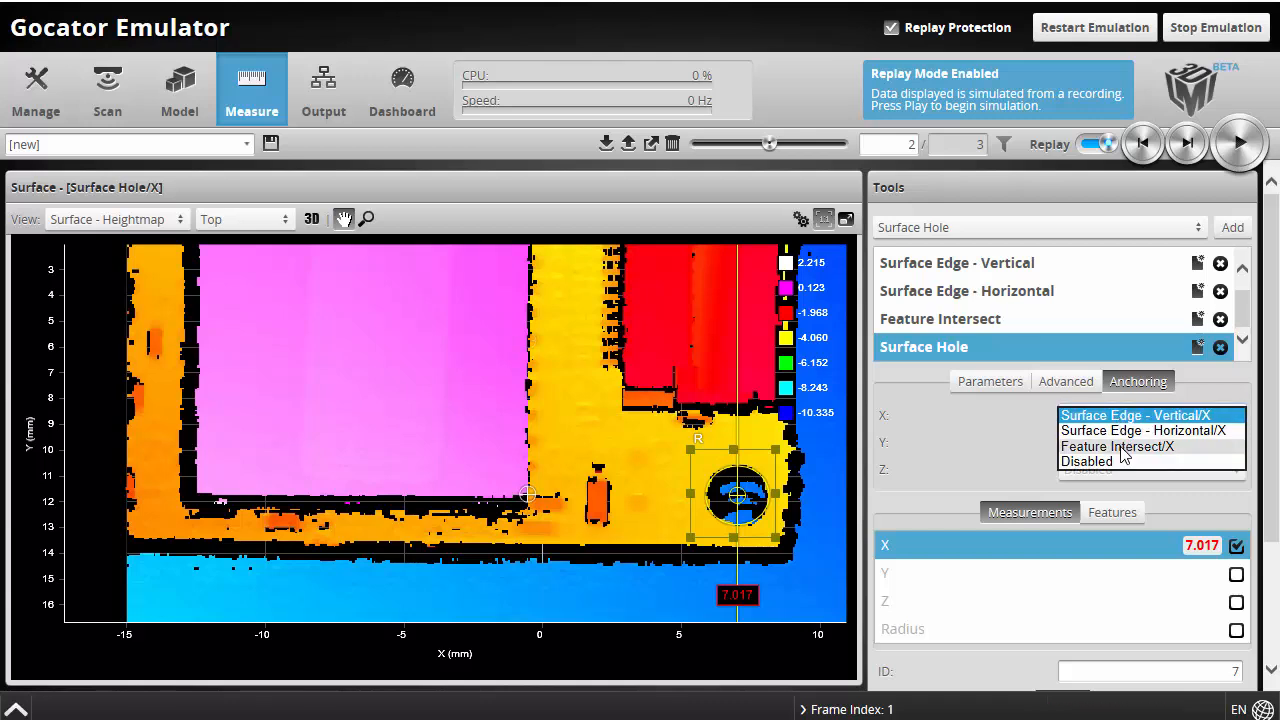
{"action": "left_click", "coordinate": [1115, 443]}
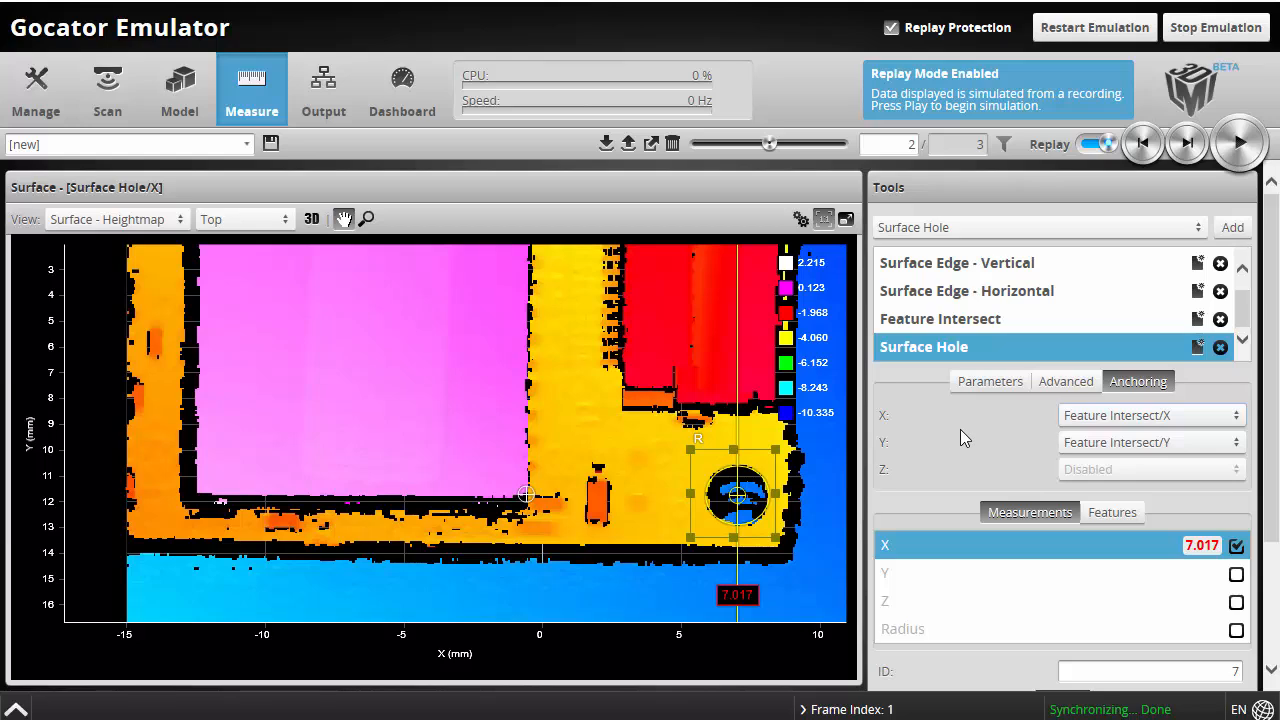
Step through recorded frames 1 to 3 to check whether the Surface Hole region follows the hole
{"action": "left_click", "coordinate": [1142, 145]}
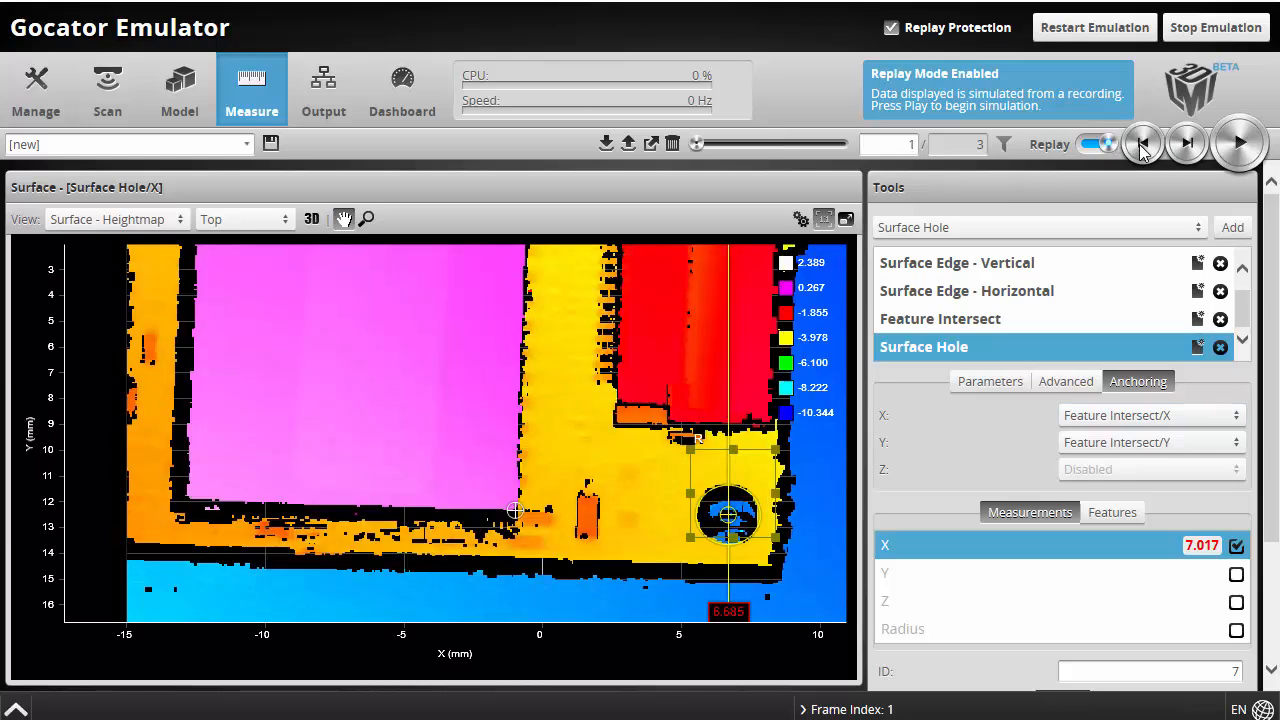
{"action": "left_click", "coordinate": [1187, 145]}
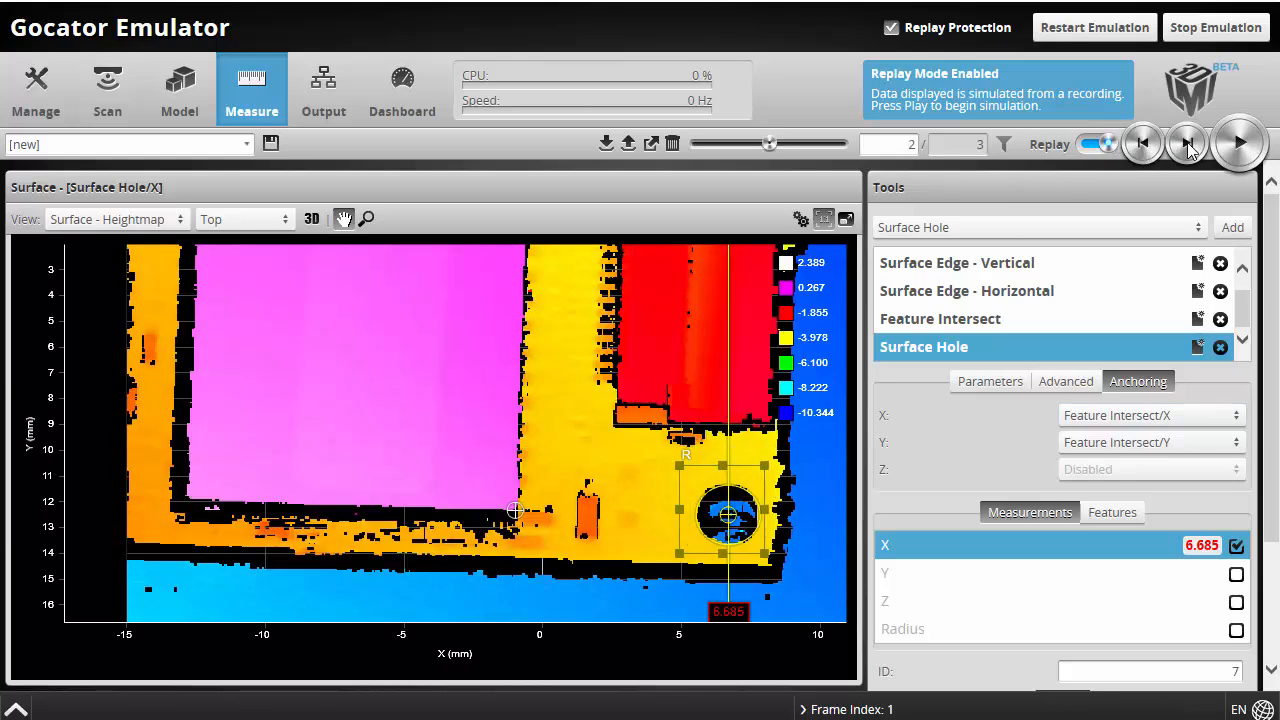
{"action": "left_click", "coordinate": [1187, 145]}
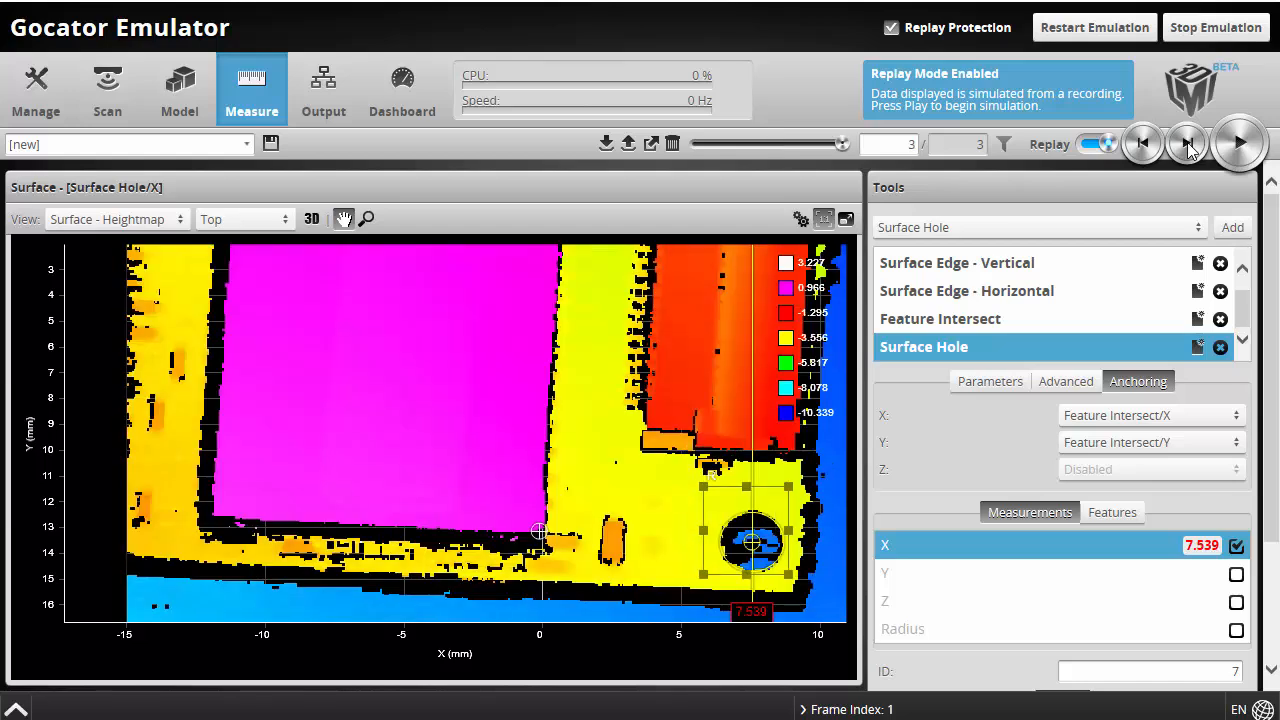
Go back to recorded frame 2 and add a Feature Dimension tool to the measurement tools
{"action": "left_click", "coordinate": [1144, 145]}
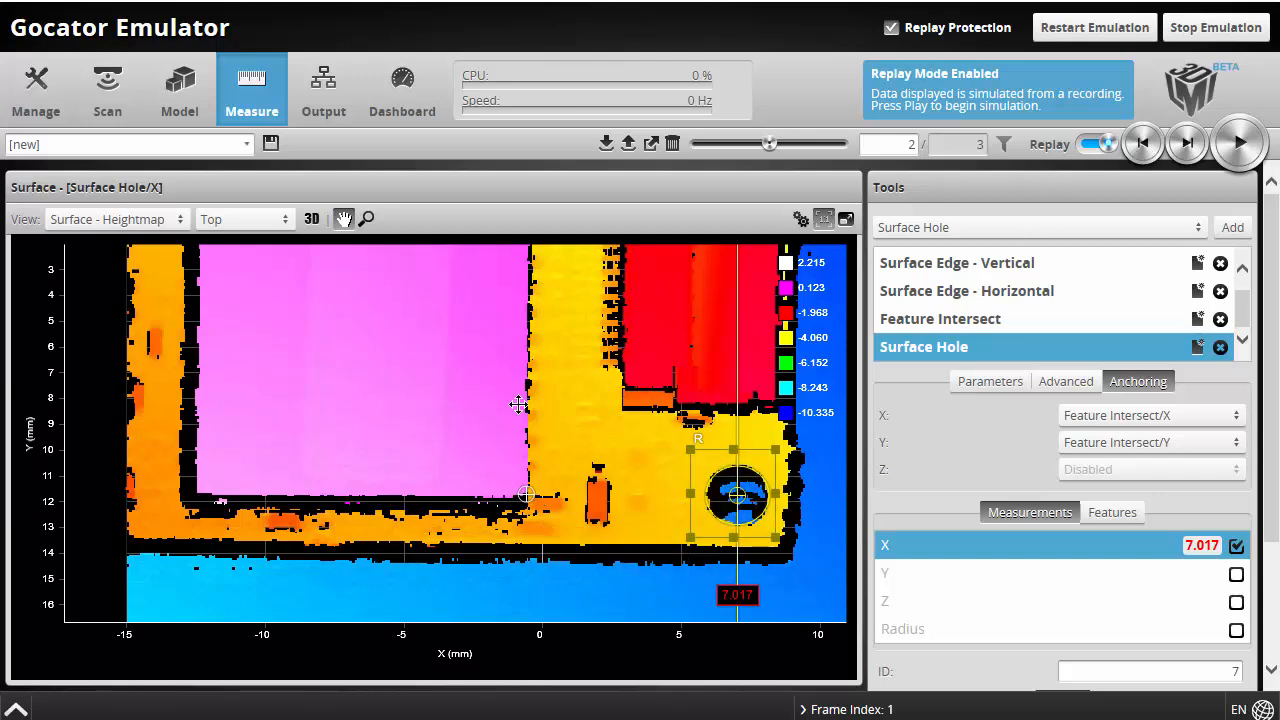
{"action": "left_click", "coordinate": [986, 228]}
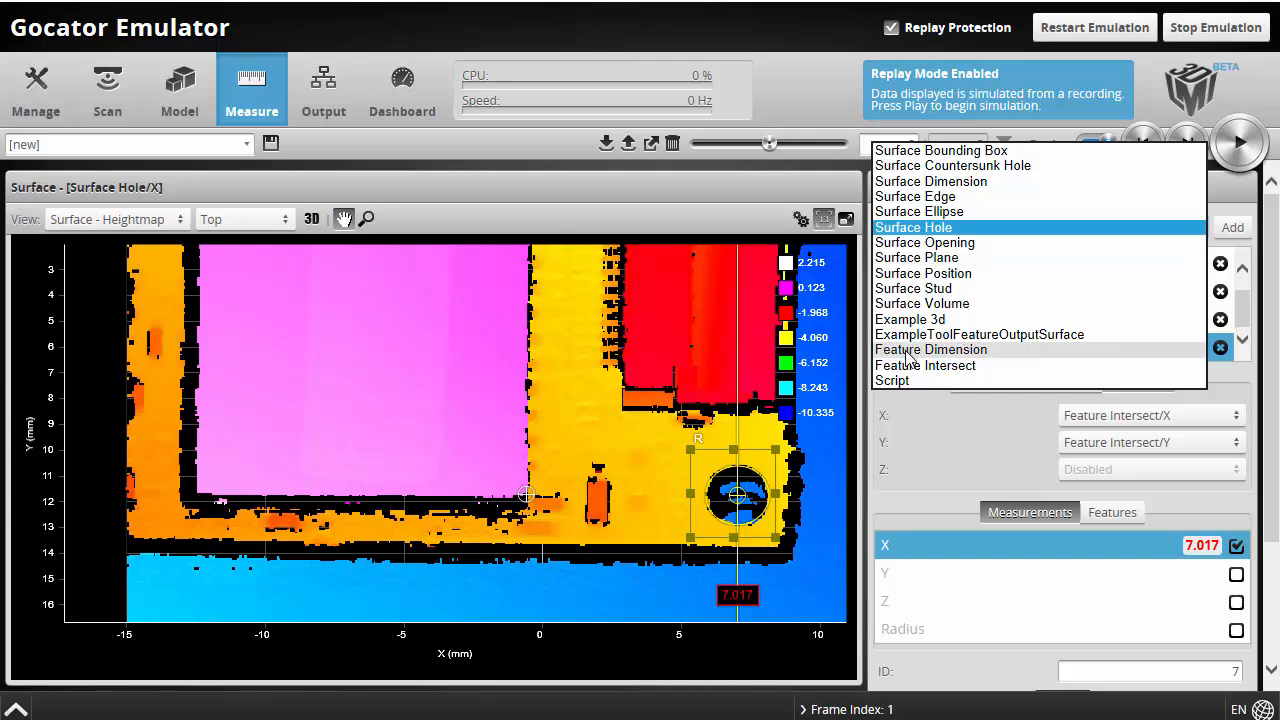
{"action": "left_click", "coordinate": [946, 352]}
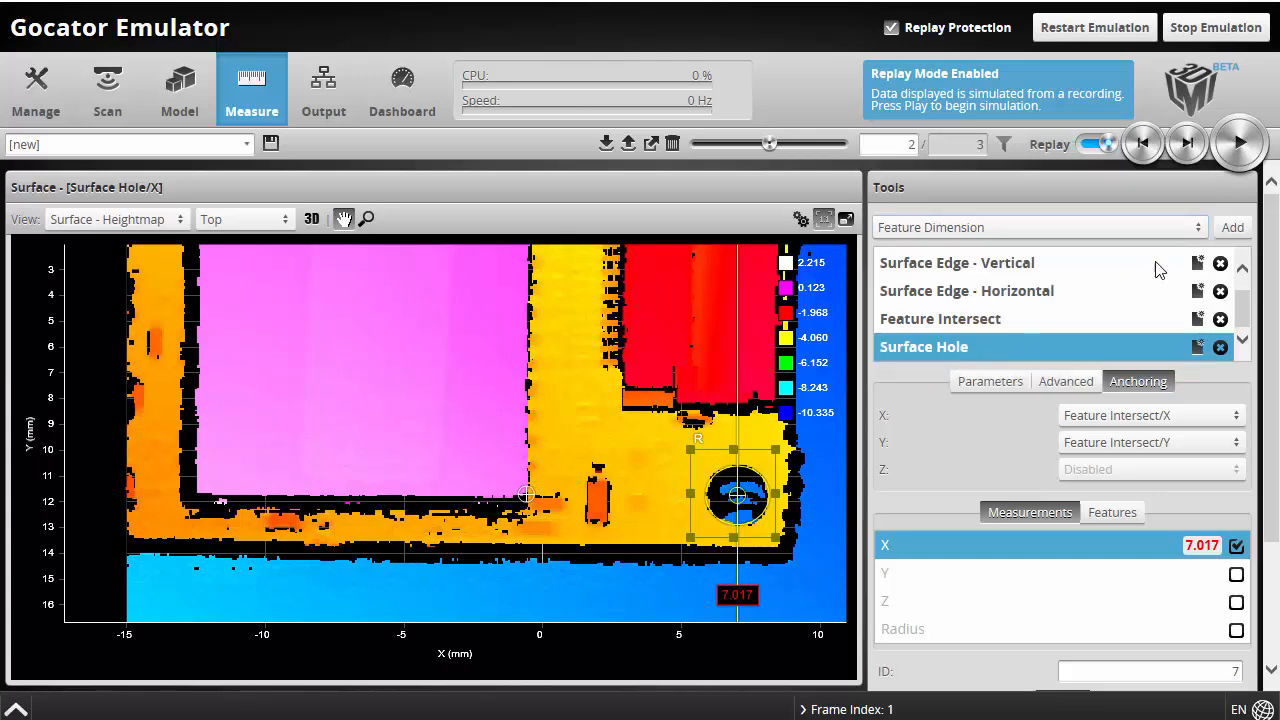
{"action": "scroll", "coordinate": [1185, 345], "scroll_direction": "up", "scroll_amount": 3}
{"action": "left_click", "coordinate": [1140, 350]}
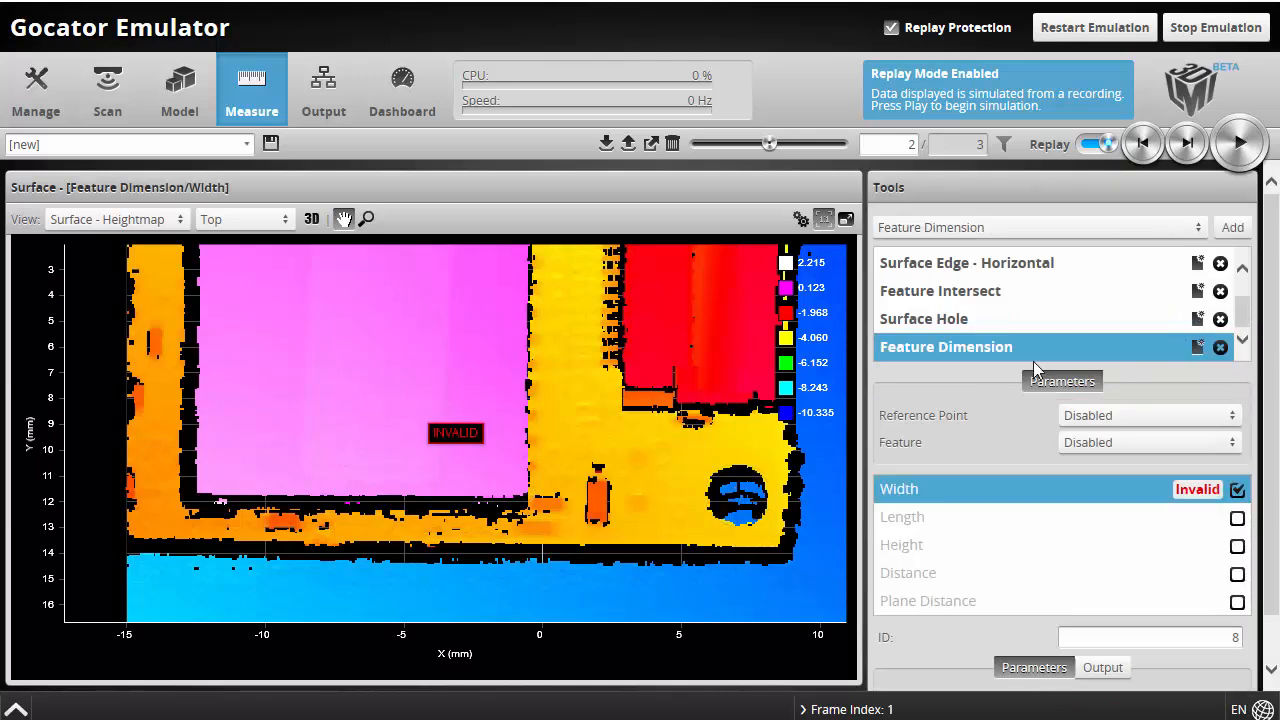
Set the Feature Dimension's feature to Surface Edge - Vertical/Edge Line and its reference point to Surface Hole/Center Point
{"action": "left_click", "coordinate": [1090, 446]}
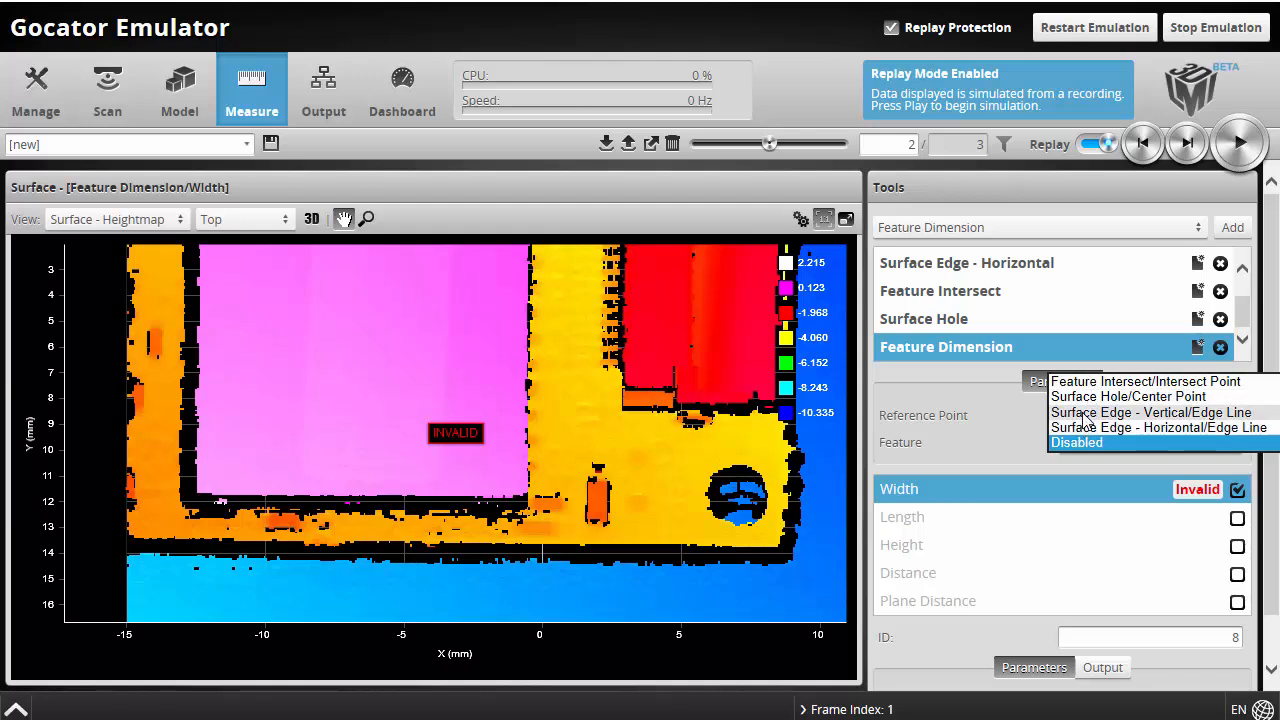
{"action": "left_click", "coordinate": [1085, 414]}
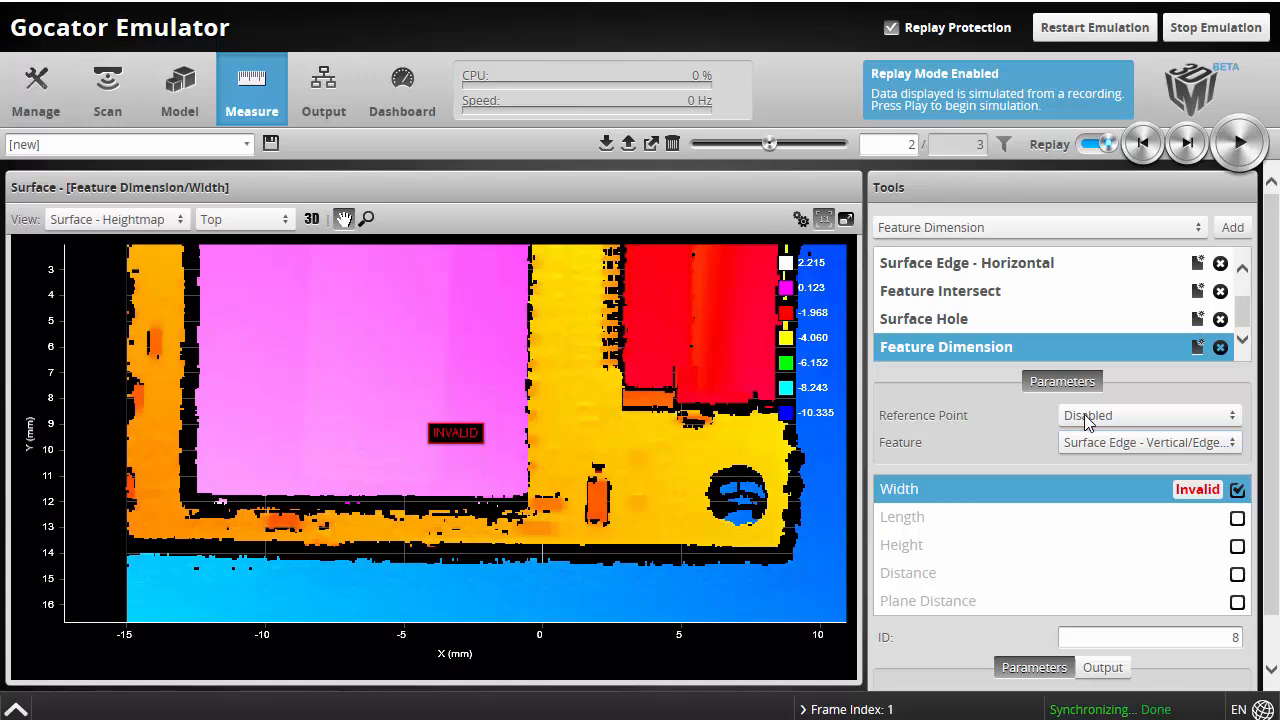
{"action": "left_click", "coordinate": [1088, 418]}
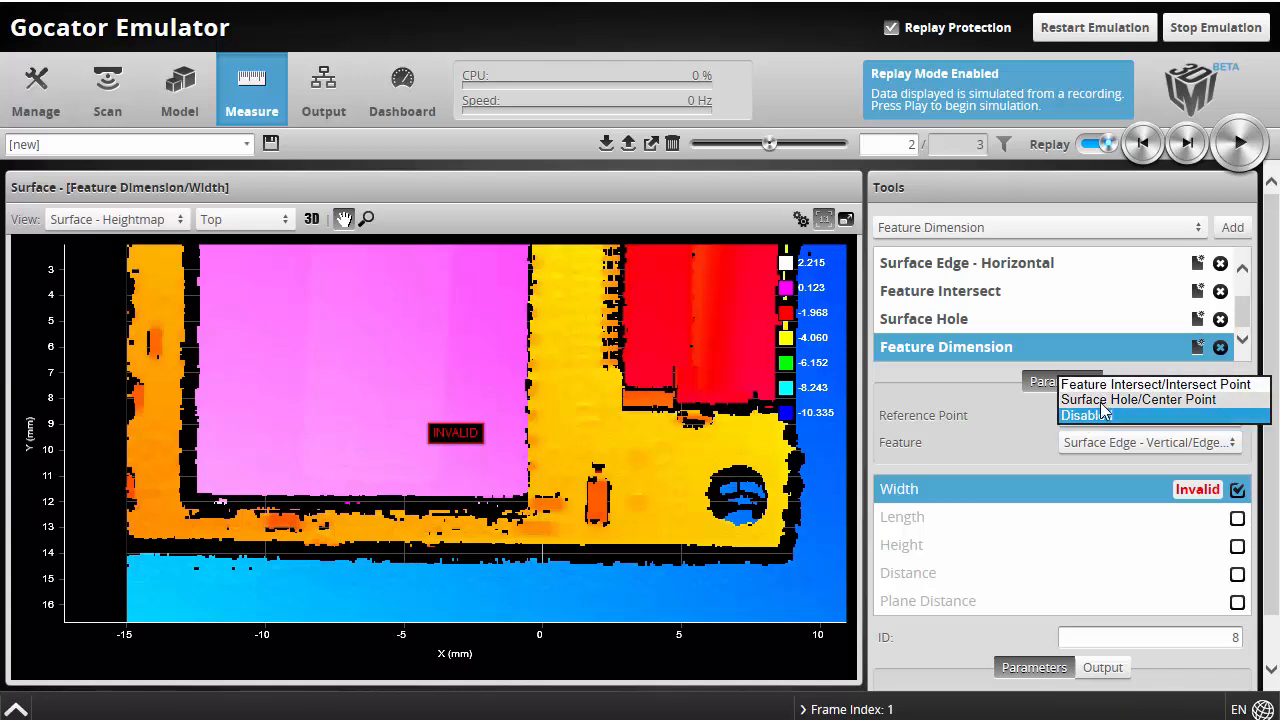
{"action": "left_click", "coordinate": [1110, 400]}
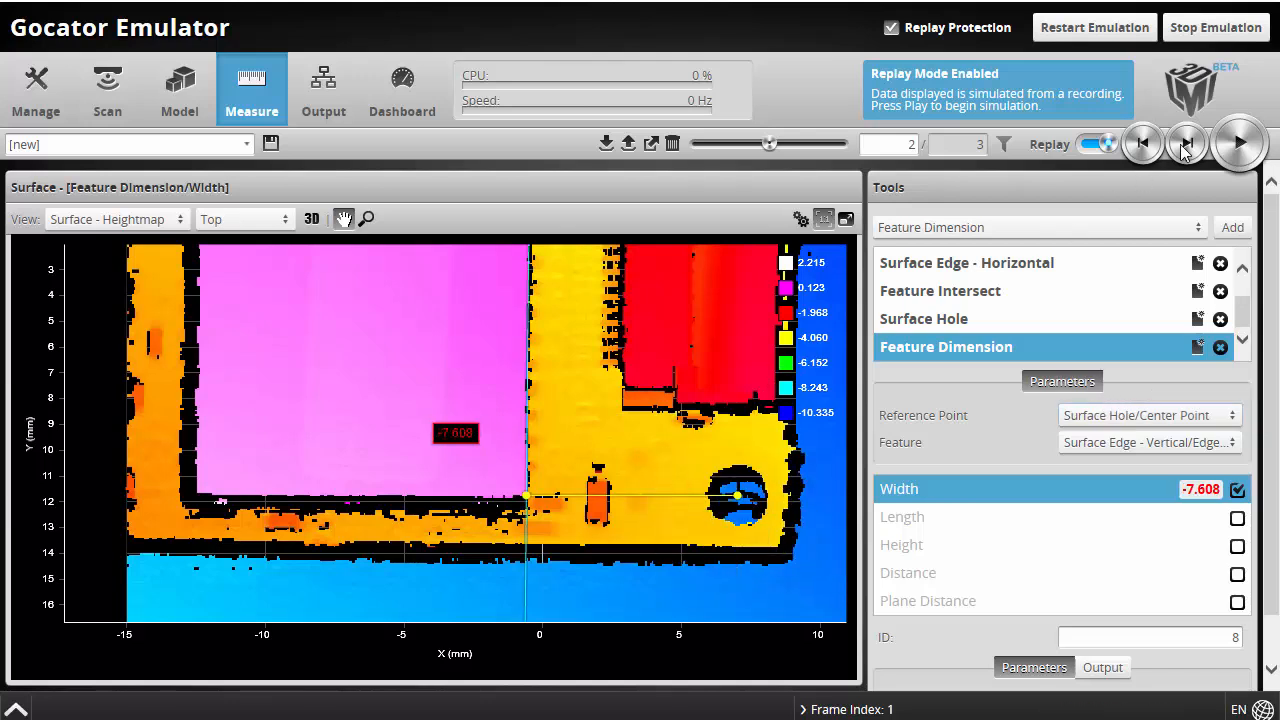
Step between recorded frames 1 and 2 to compare the Width measurement from the hole center to the vertical edge
{"action": "left_click", "coordinate": [1144, 144]}
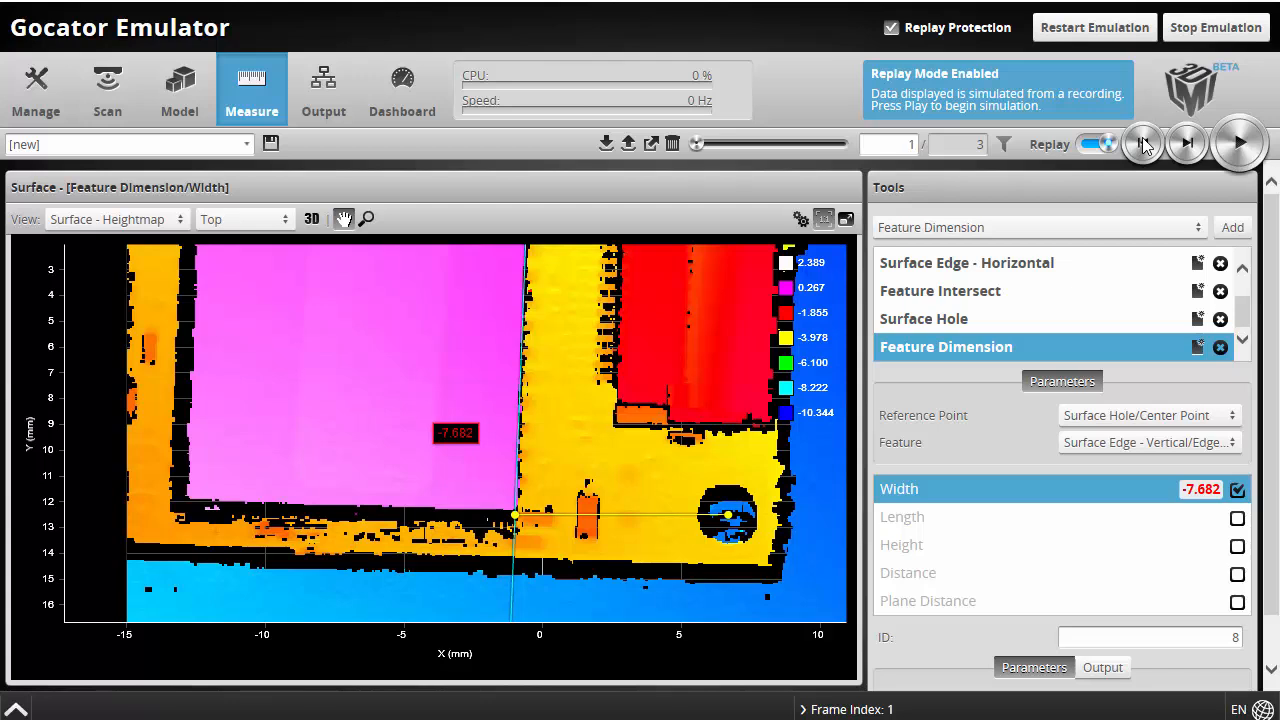
{"action": "left_click", "coordinate": [1188, 145]}
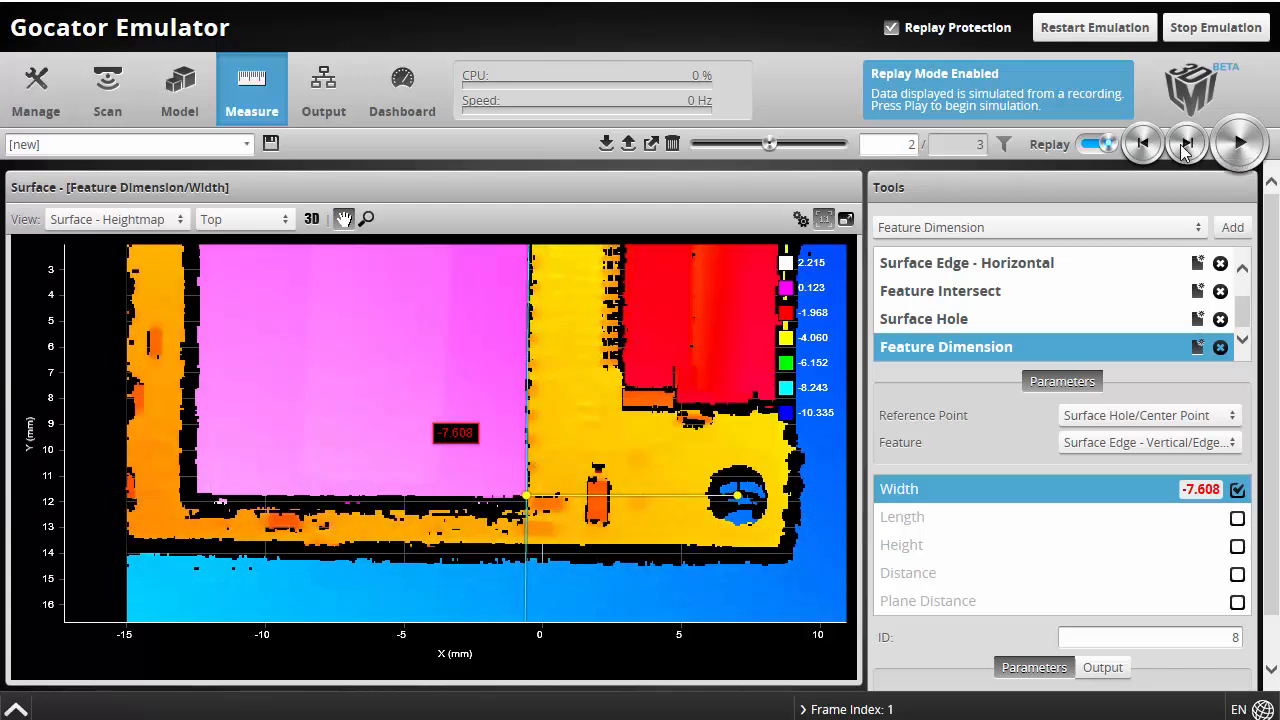
{"action": "left_click", "coordinate": [1144, 144]}
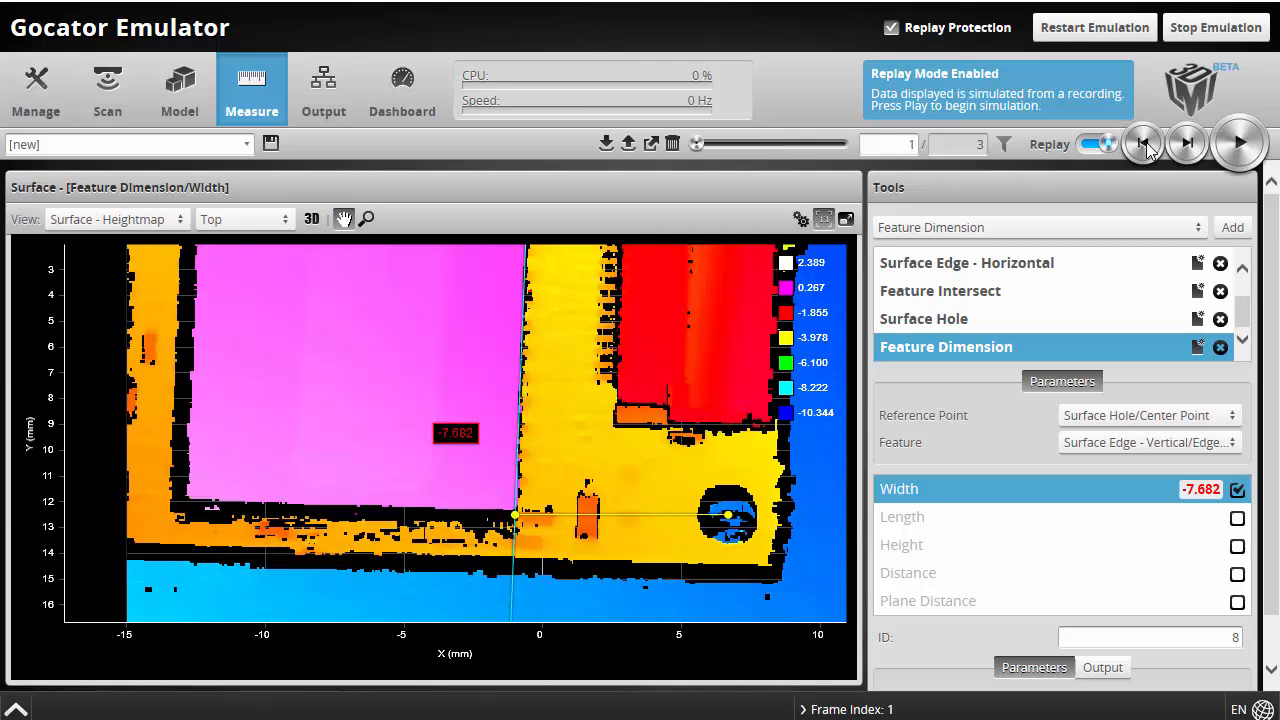
Enable Plane Distance instead of Width in the Feature Dimension tool, and check it through recorded frames 2 and 3
{"action": "left_click", "coordinate": [1237, 602]}
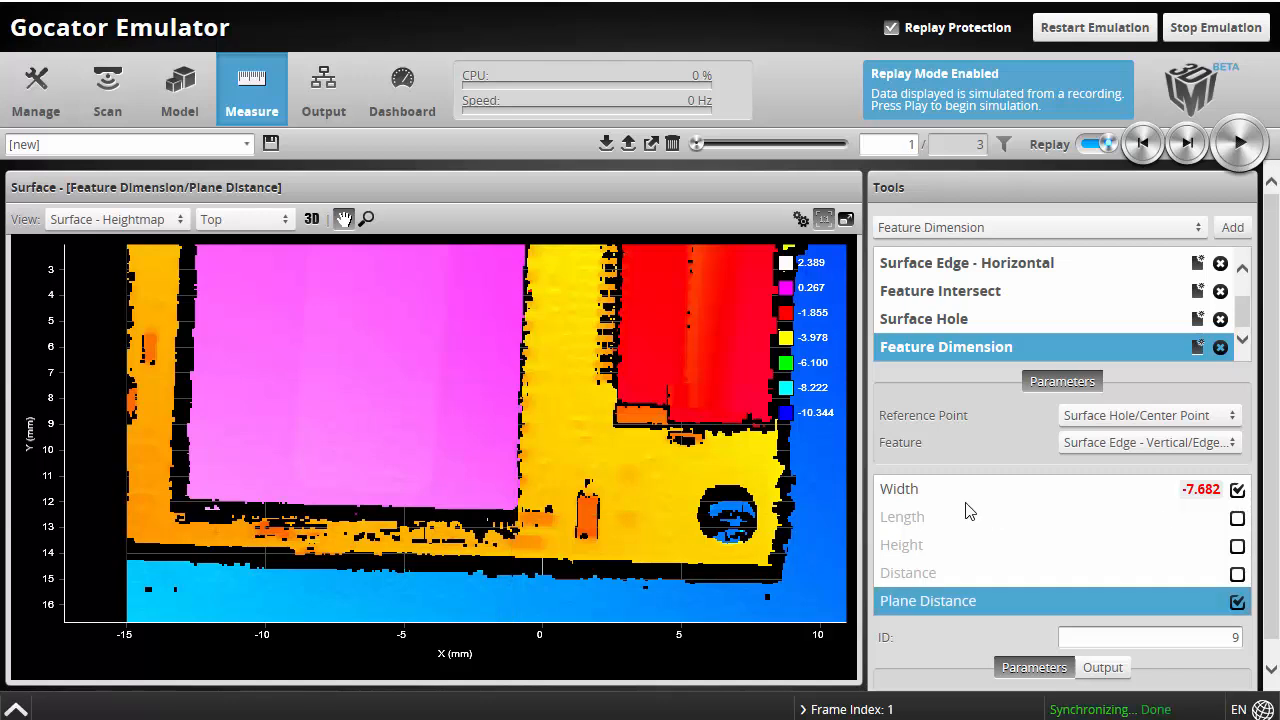
{"action": "left_click", "coordinate": [1237, 490]}
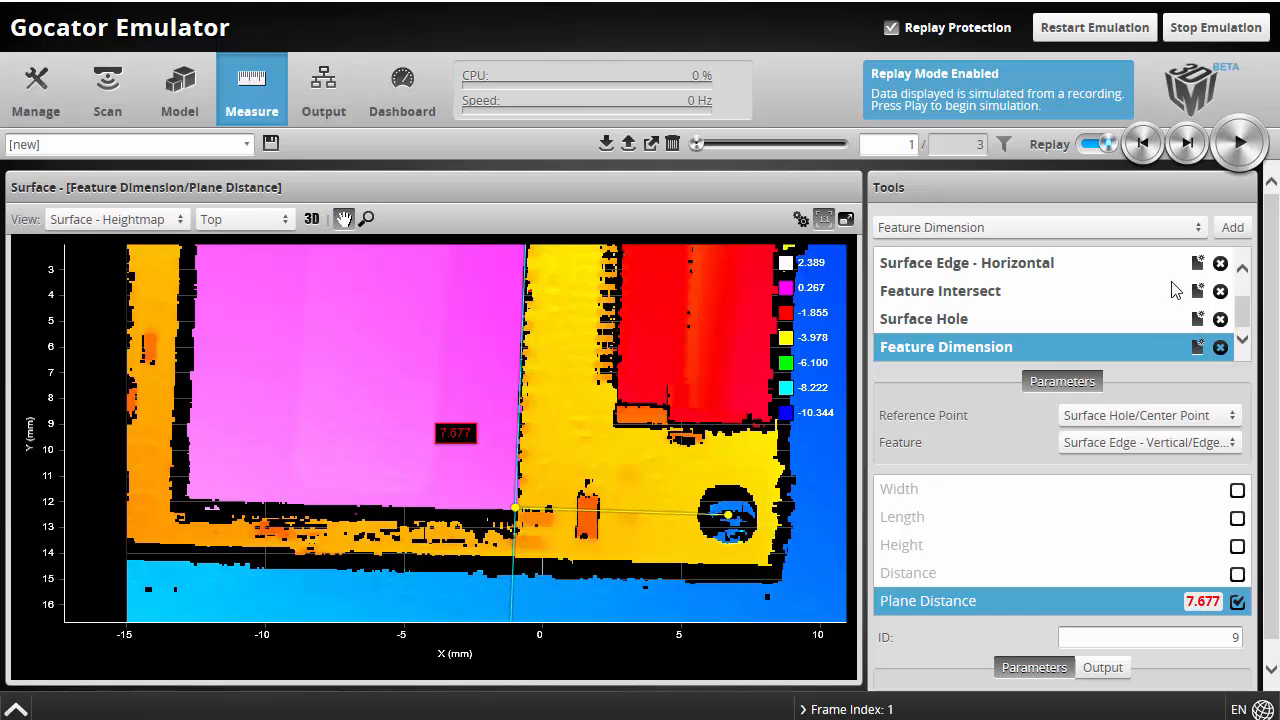
{"action": "left_click", "coordinate": [1186, 144]}
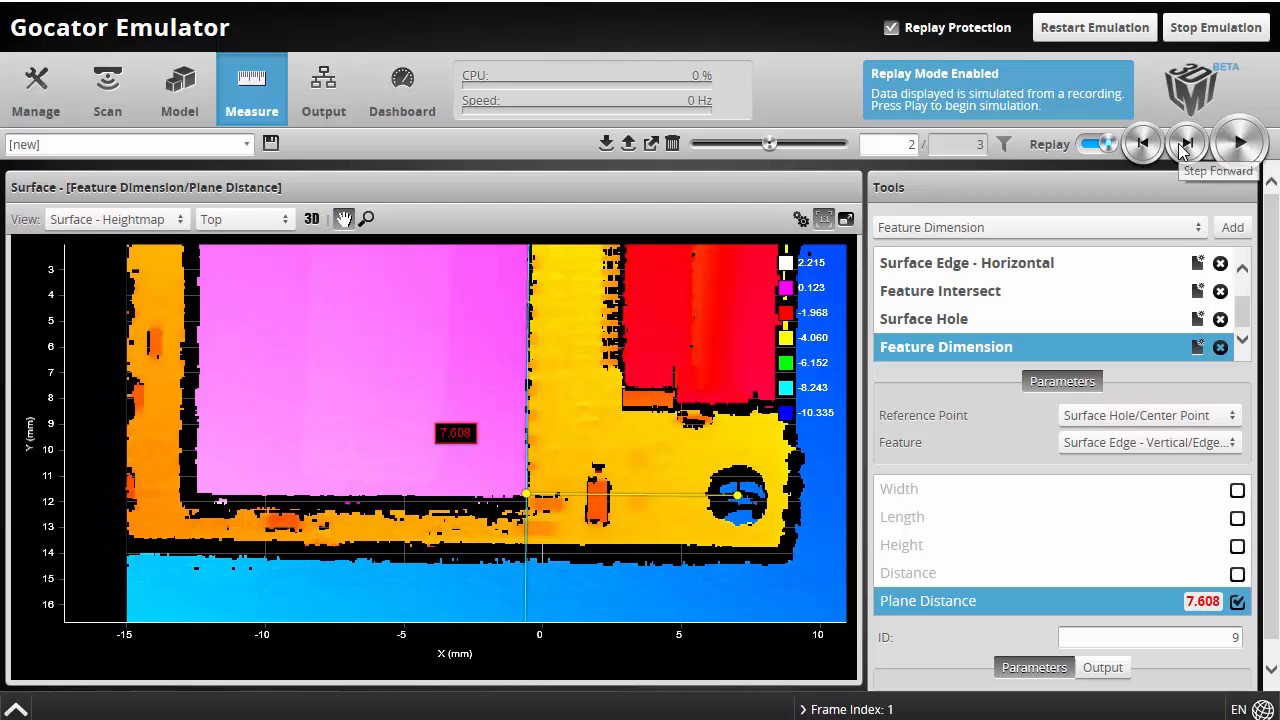
{"action": "left_click", "coordinate": [1184, 144]}
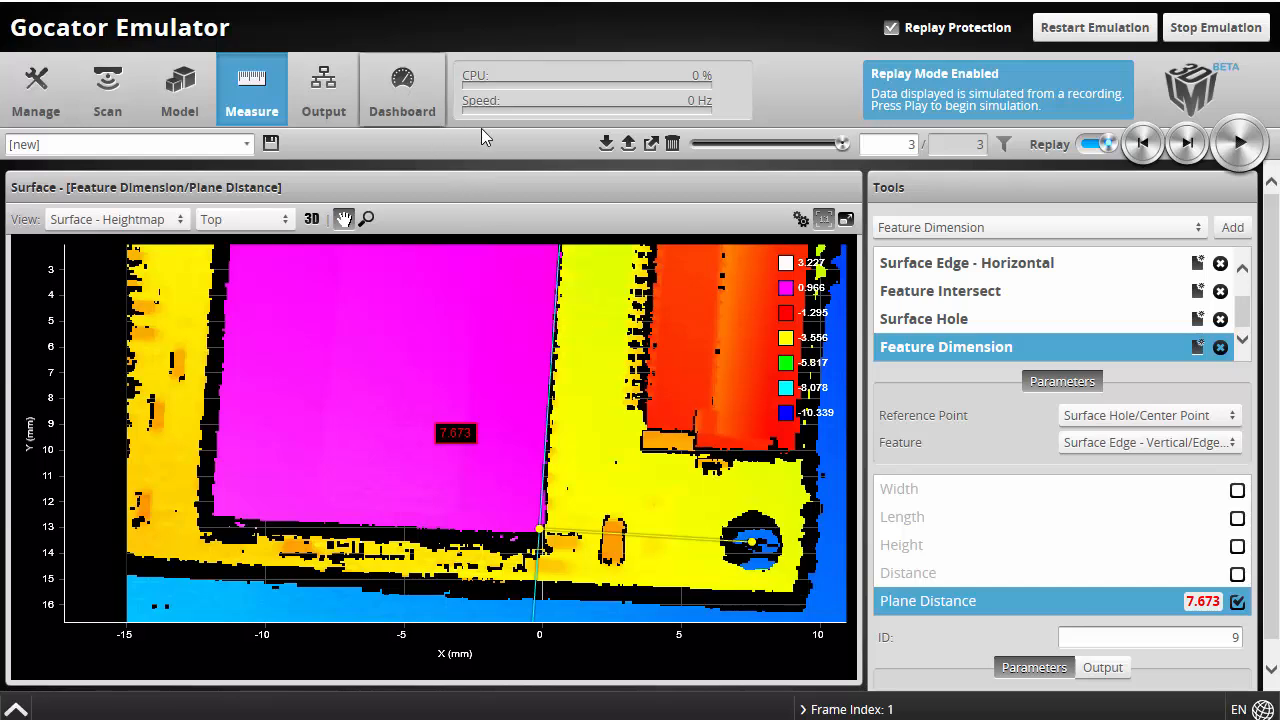
Reset the tool statistics on the dashboard and replay the whole recording to collect fresh ones
{"action": "left_click", "coordinate": [402, 90]}
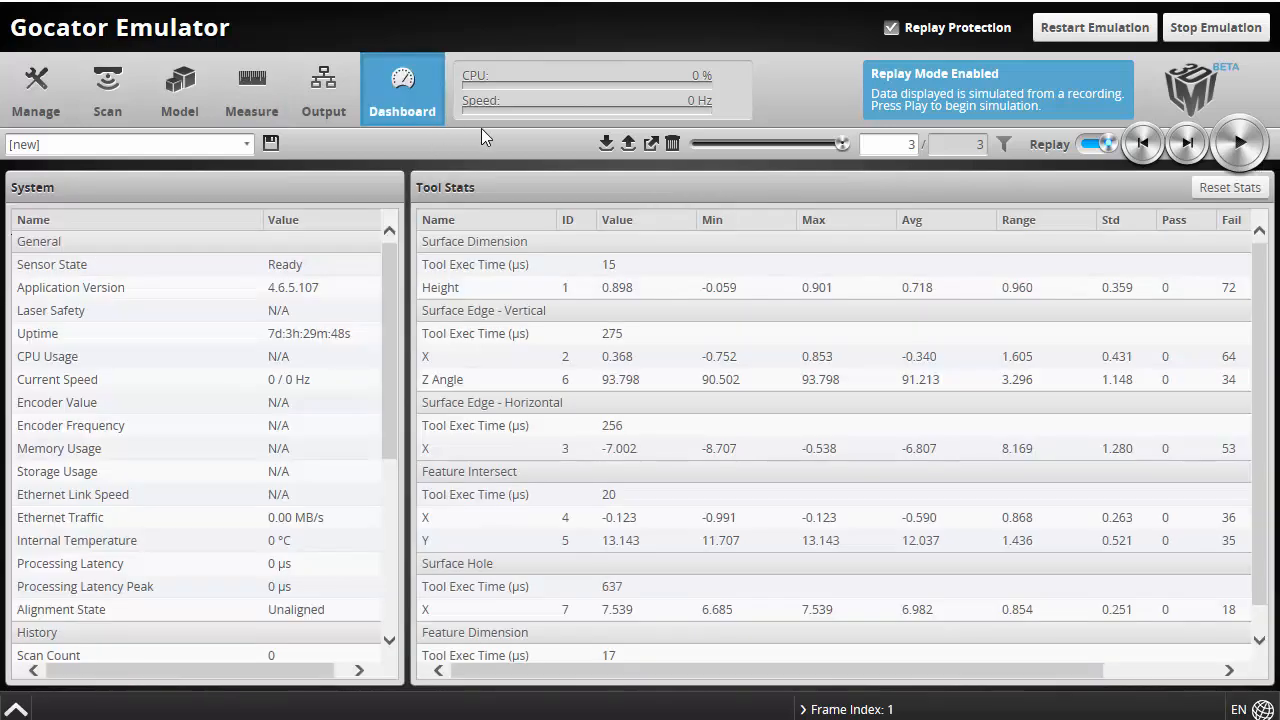
{"action": "left_click", "coordinate": [1227, 192]}
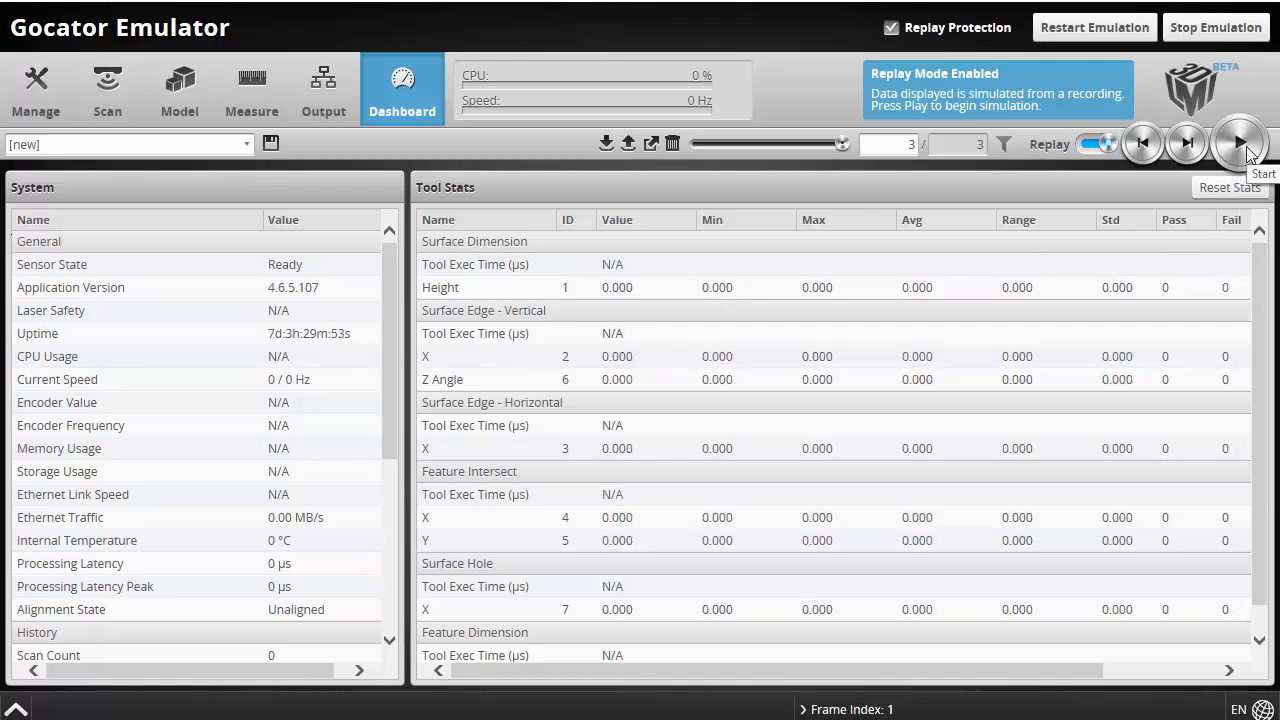
{"action": "left_click", "coordinate": [1246, 149]}
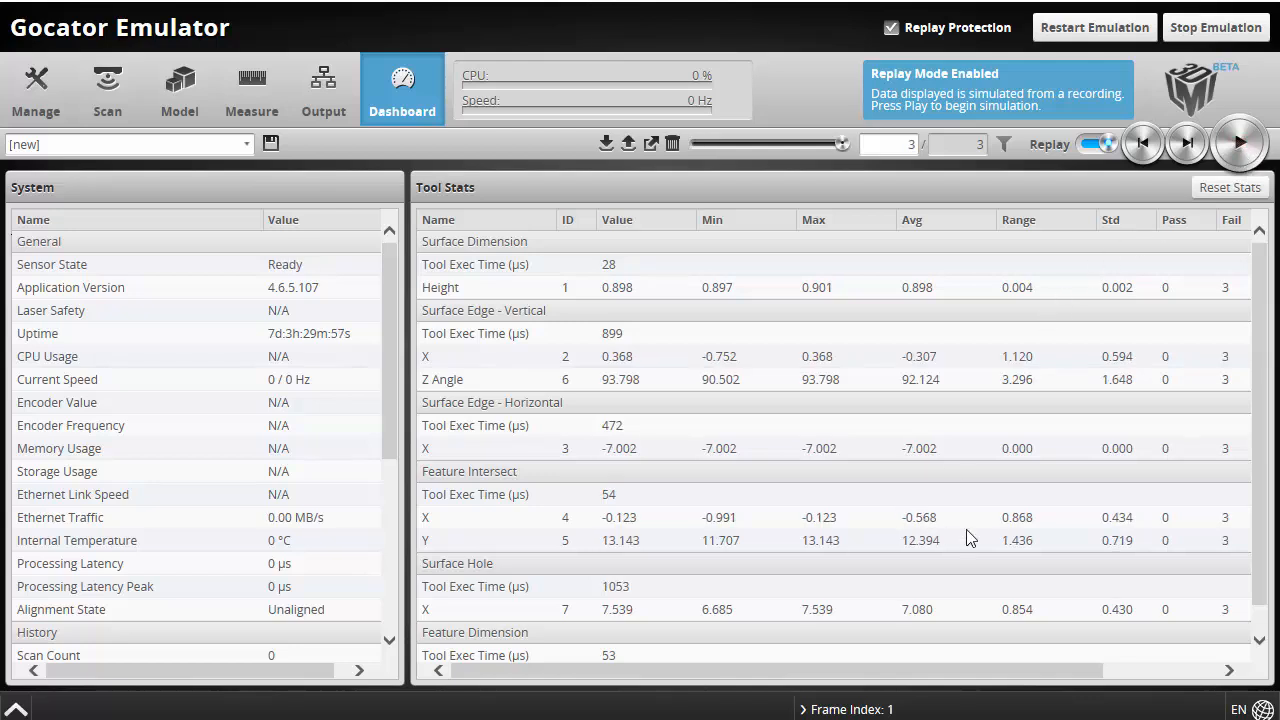
Examine the statistics of the Feature Dimension's Plane Distance and the range of the Surface Dimension's Height
{"action": "scroll", "coordinate": [1262, 545], "scroll_direction": "down", "scroll_amount": 1}
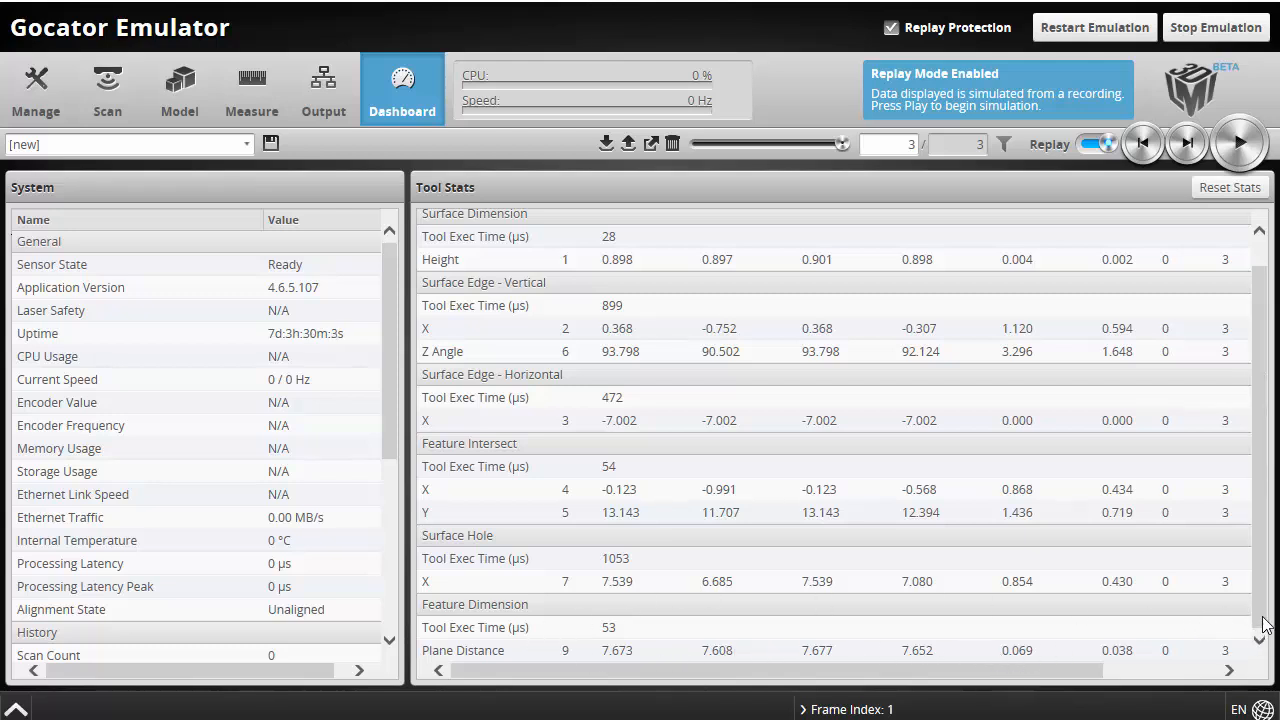
{"action": "scroll", "coordinate": [1256, 550], "scroll_direction": "up", "scroll_amount": 1}
{"action": "scroll", "coordinate": [1256, 600], "scroll_direction": "down", "scroll_amount": 1}
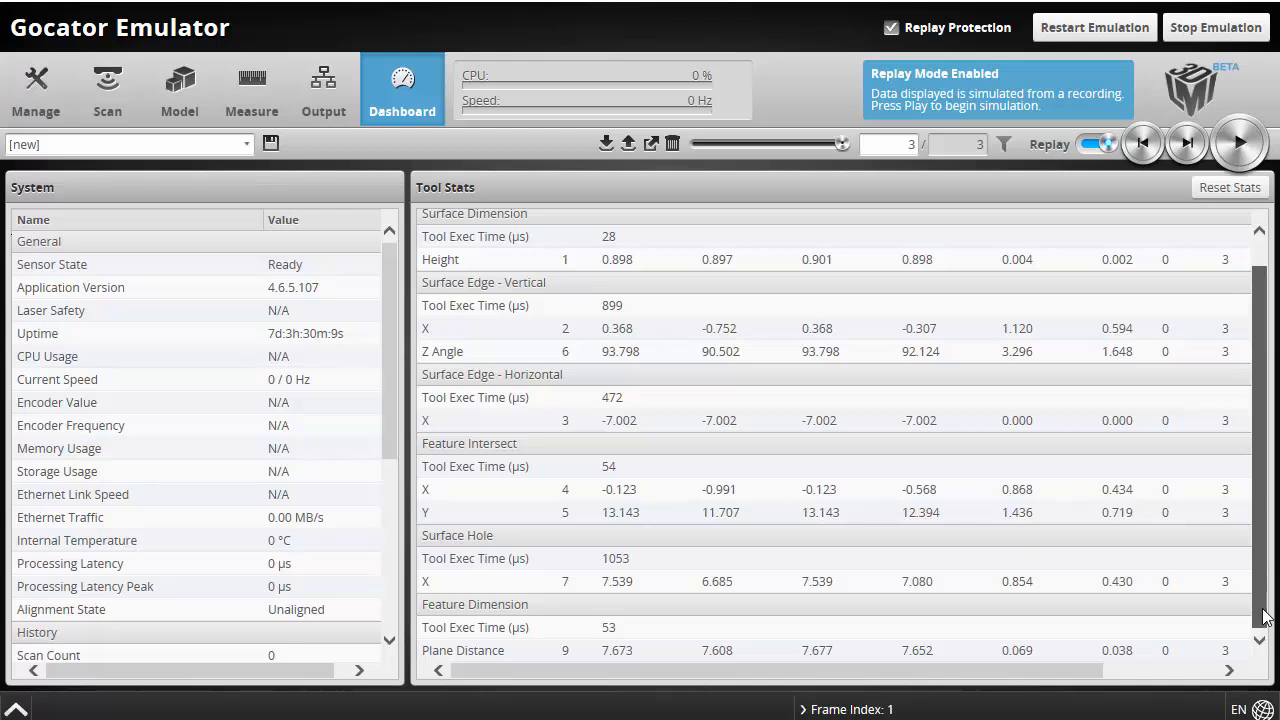
{"action": "scroll", "coordinate": [1255, 592], "scroll_direction": "up", "scroll_amount": 1}
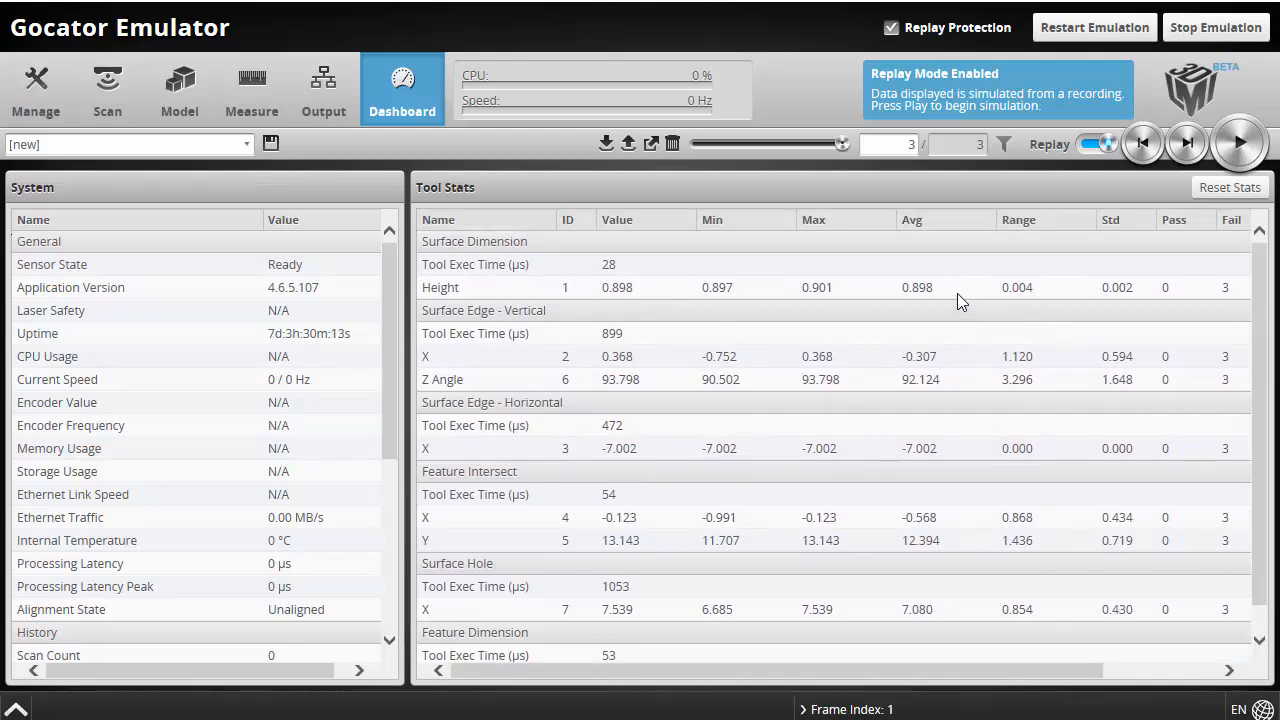
{"action": "left_click", "coordinate": [1024, 292]}
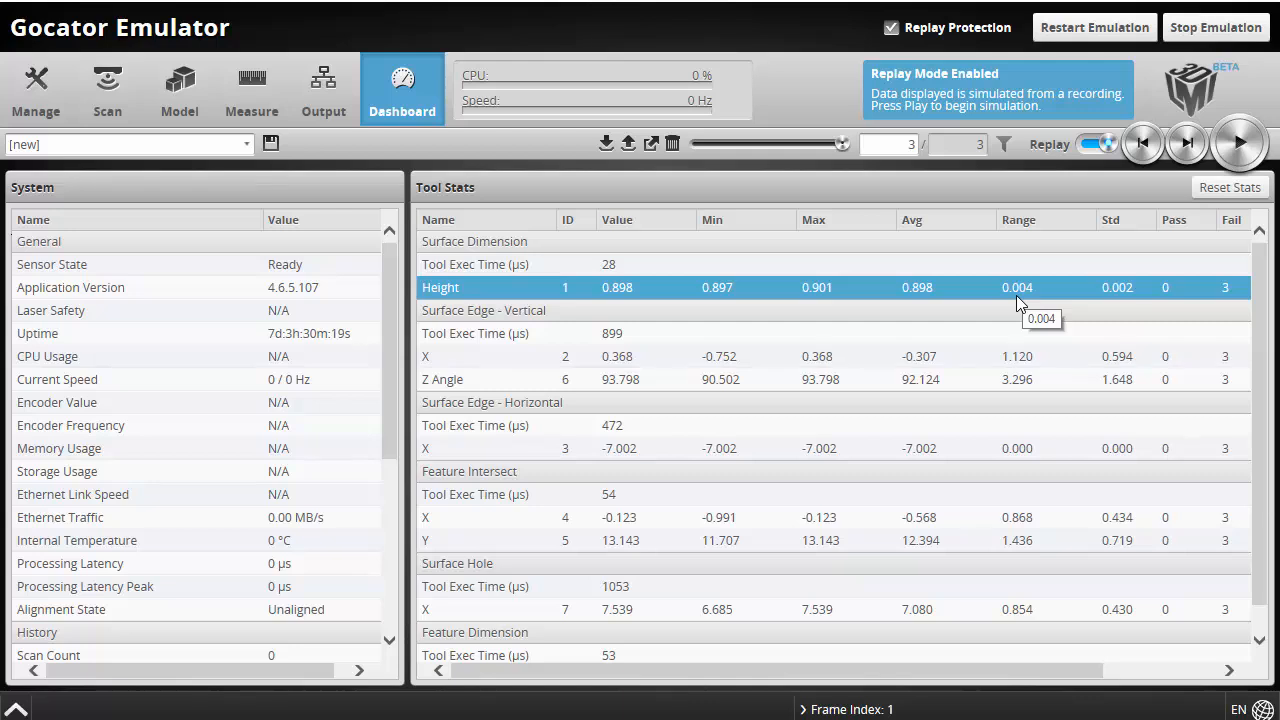
Return to the measurement tools and review the Surface Edge - Vertical tool's parameters, measurements and feature outputs
{"action": "left_click", "coordinate": [263, 91]}
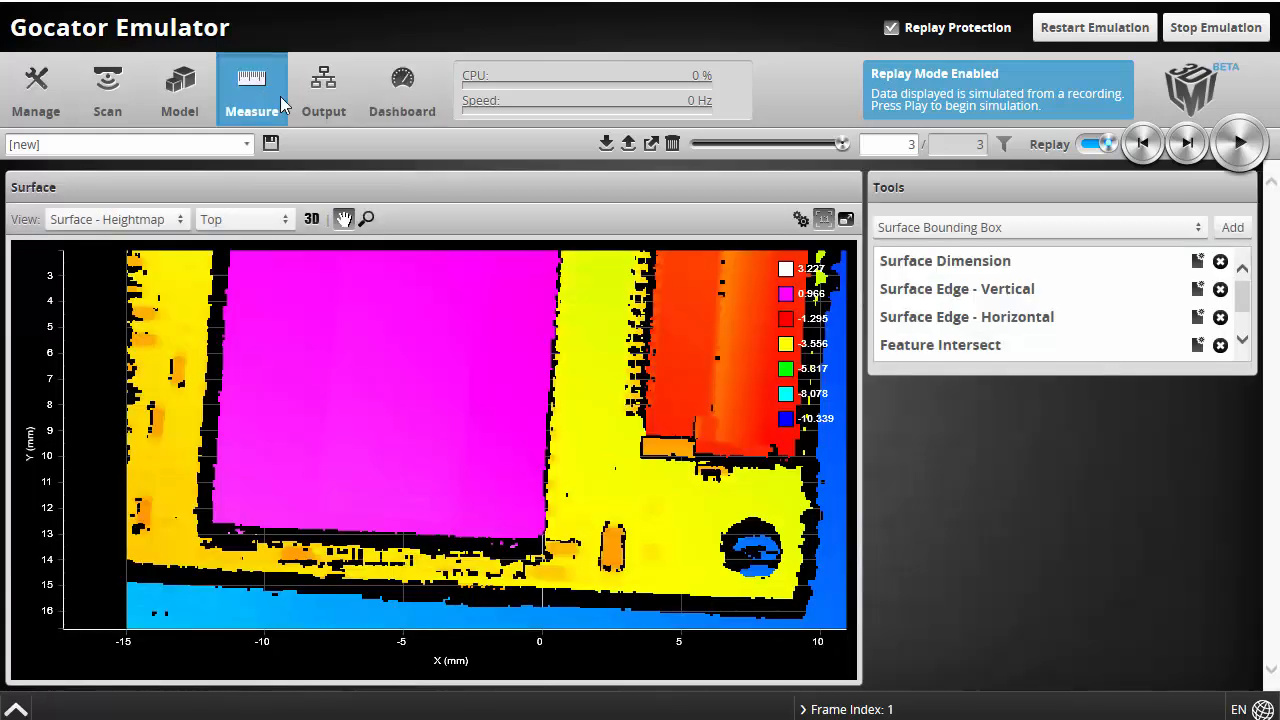
{"action": "left_click", "coordinate": [968, 302]}
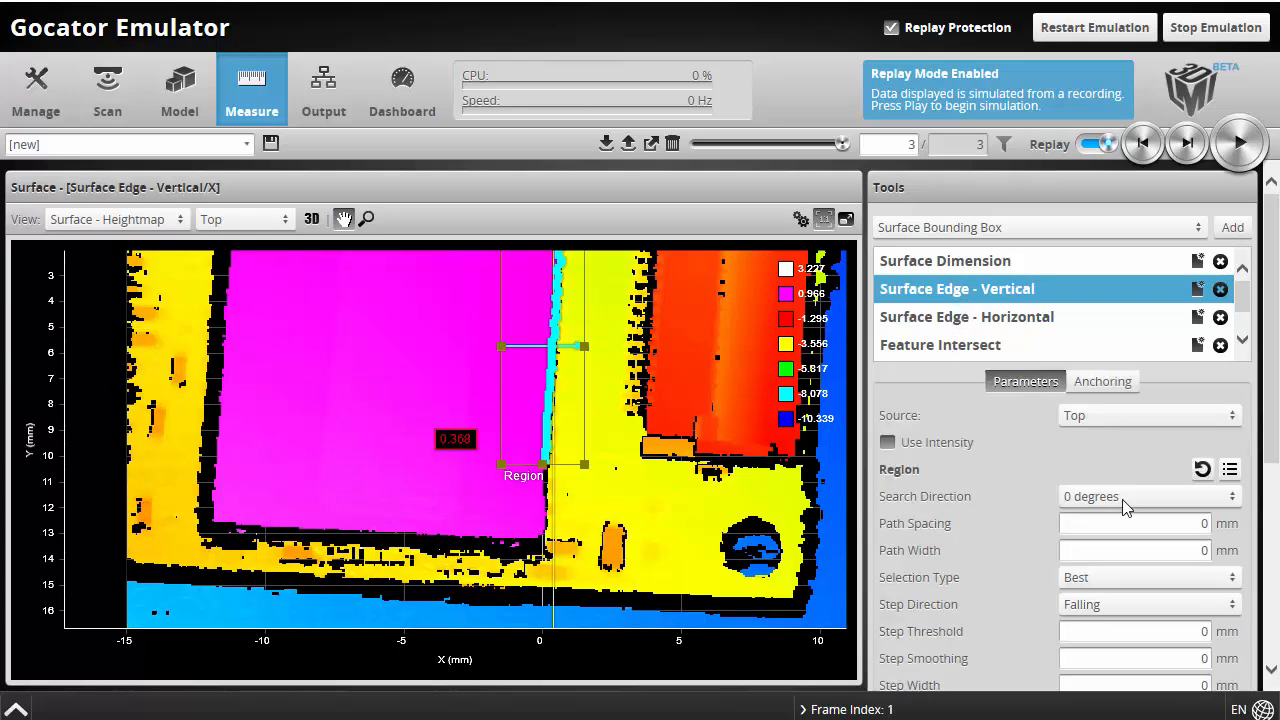
{"action": "scroll", "coordinate": [1275, 452], "scroll_direction": "down", "scroll_amount": 5}
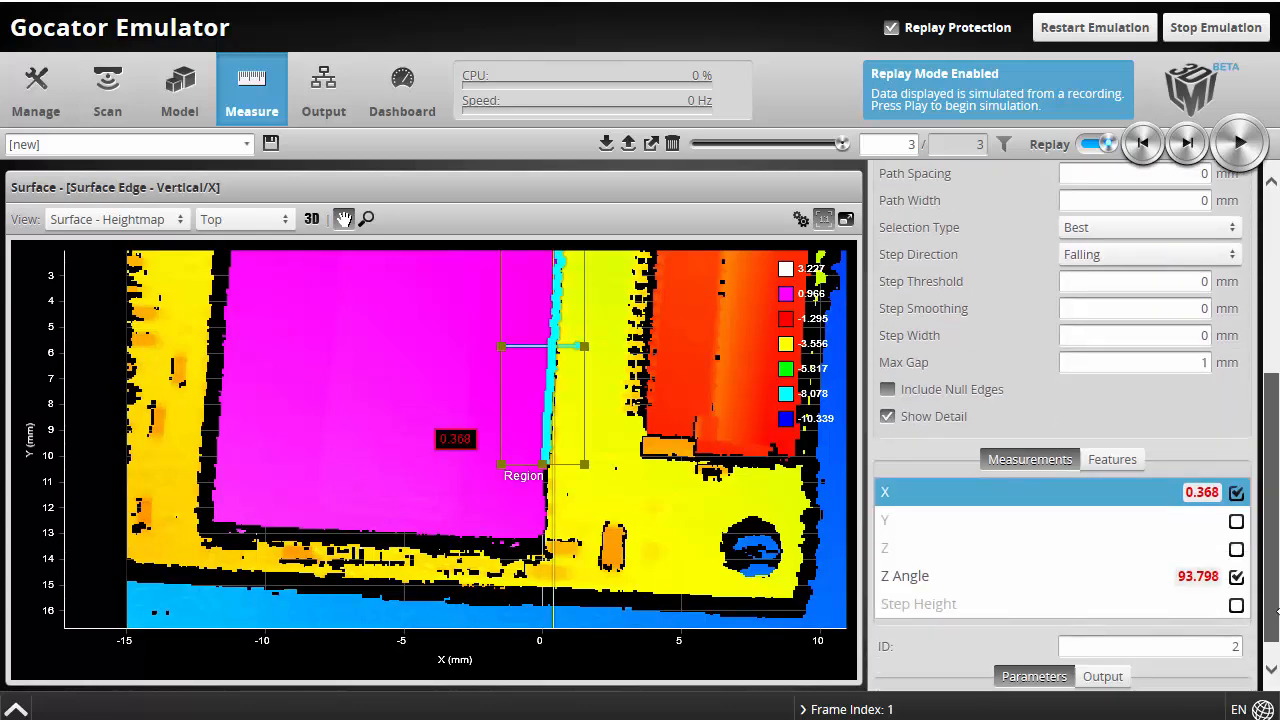
{"action": "left_click", "coordinate": [1120, 460]}
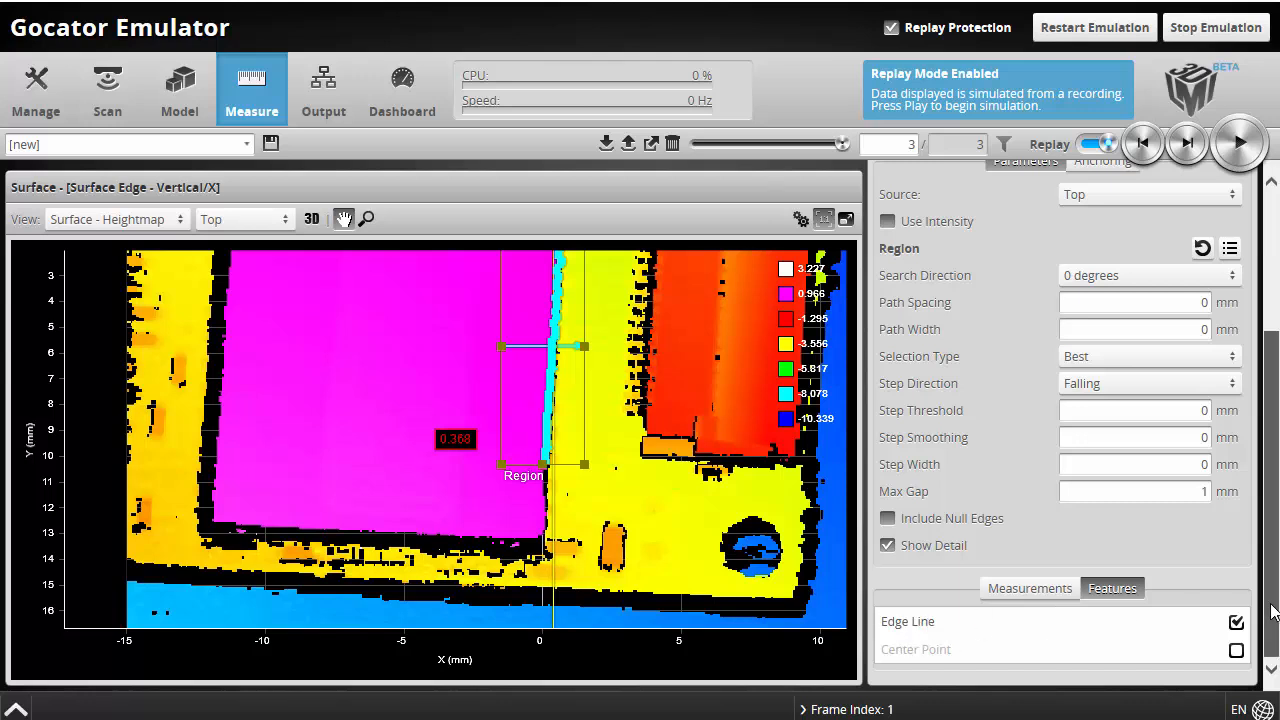
{"action": "scroll", "coordinate": [1275, 620], "scroll_direction": "up", "scroll_amount": 5}
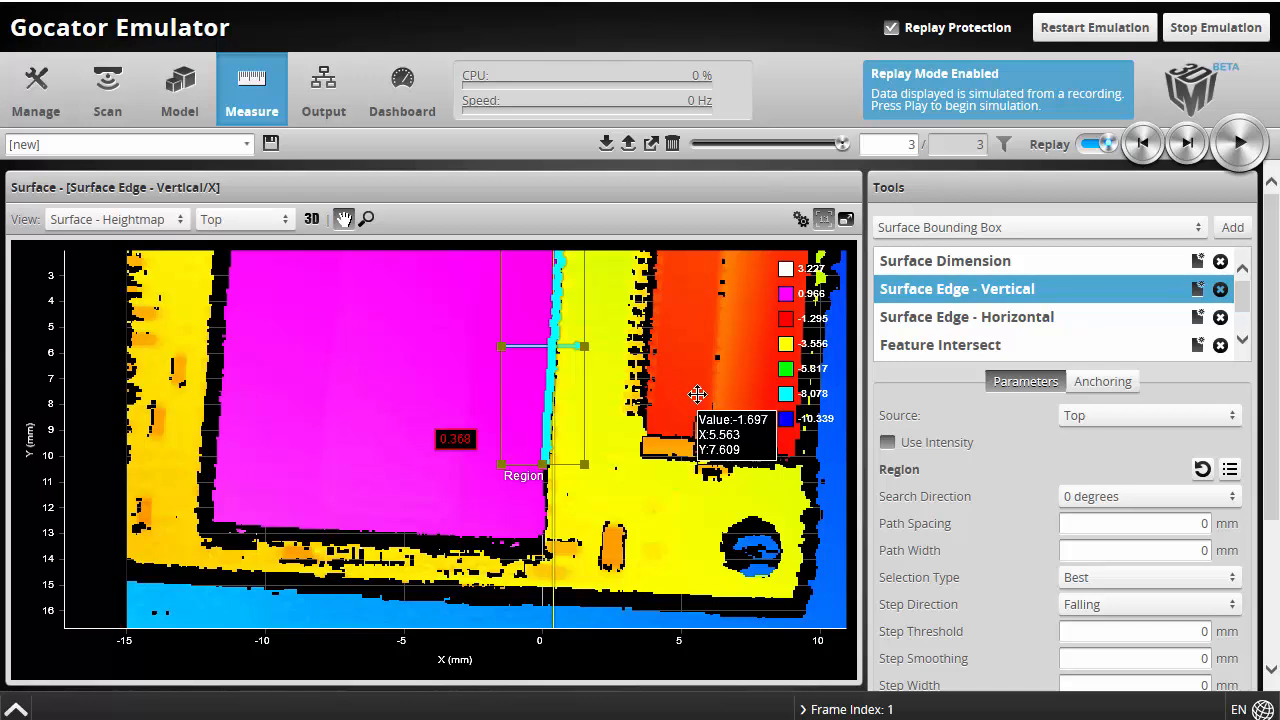
Review the Feature Intersect tool, and inspect the Feature Dimension's hole-to-edge distance from several angles in 3D
{"action": "left_click", "coordinate": [933, 346]}
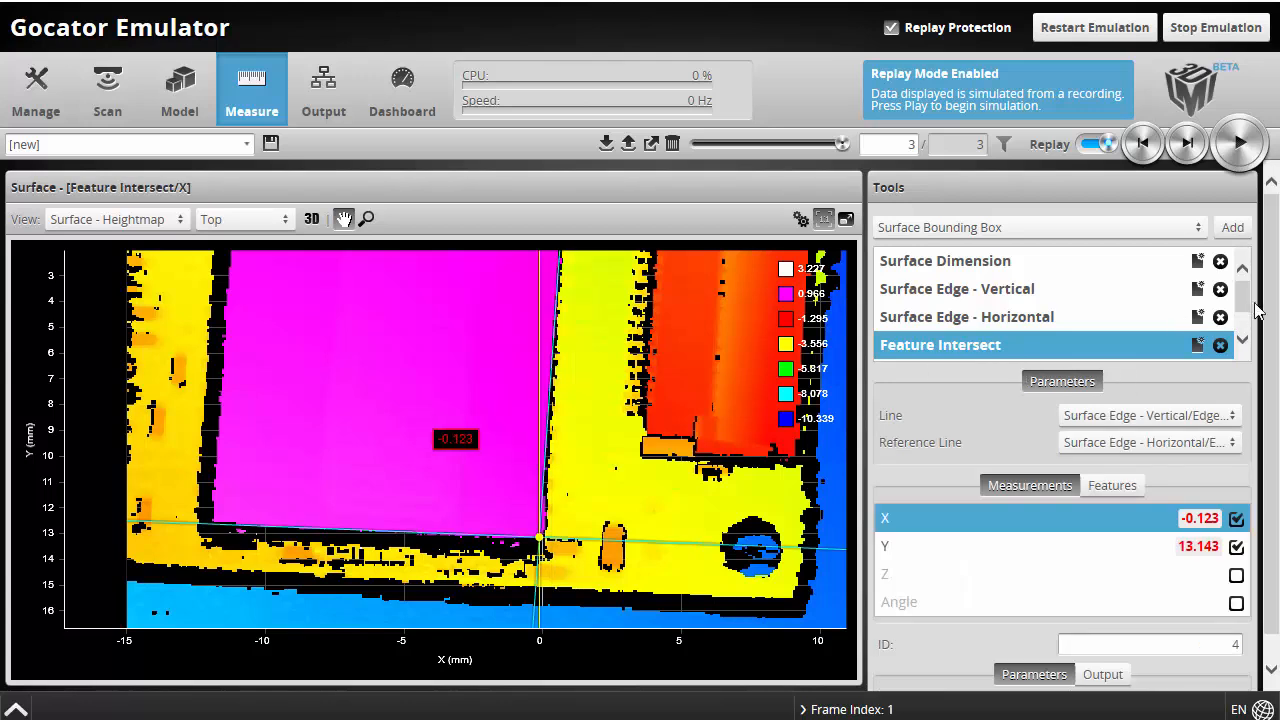
{"action": "scroll", "coordinate": [1243, 305], "scroll_direction": "down", "scroll_amount": 2}
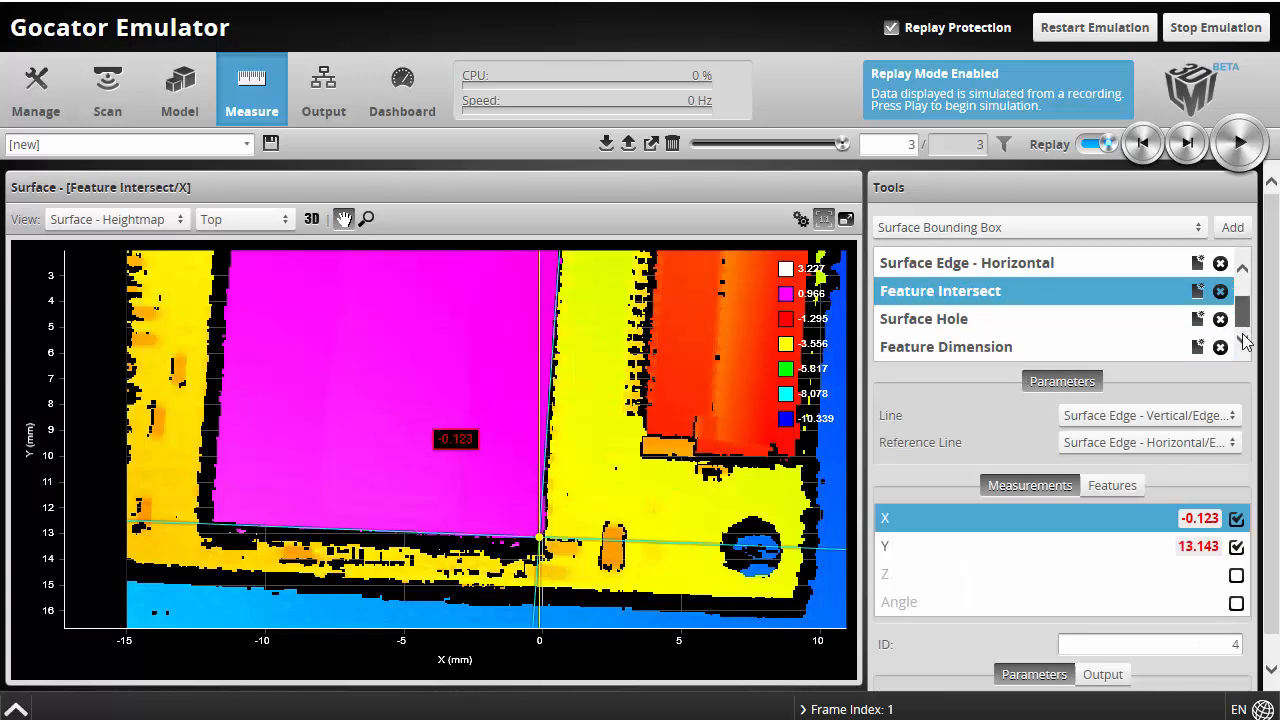
{"action": "left_click", "coordinate": [923, 350]}
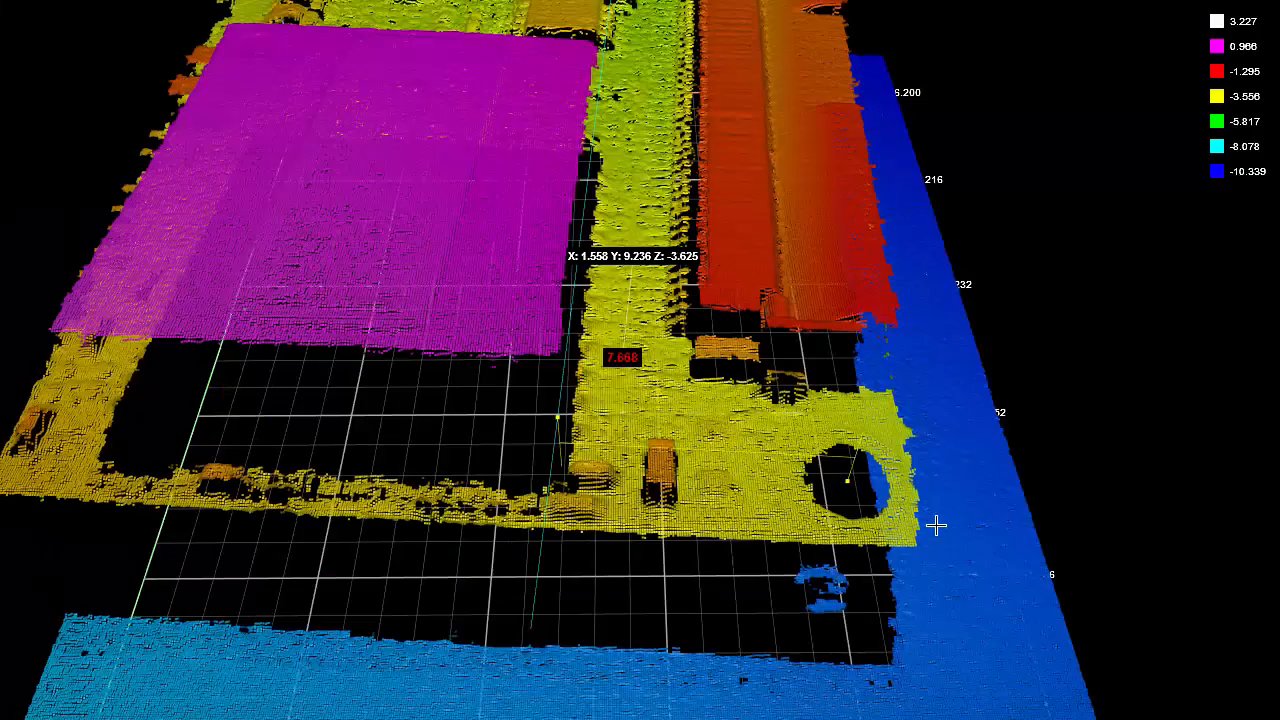
{"action": "left_click_drag", "start_coordinate": [934, 523], "coordinate": [949, 377]}
{"action": "scroll", "coordinate": [906, 408], "scroll_direction": "up", "scroll_amount": 3}
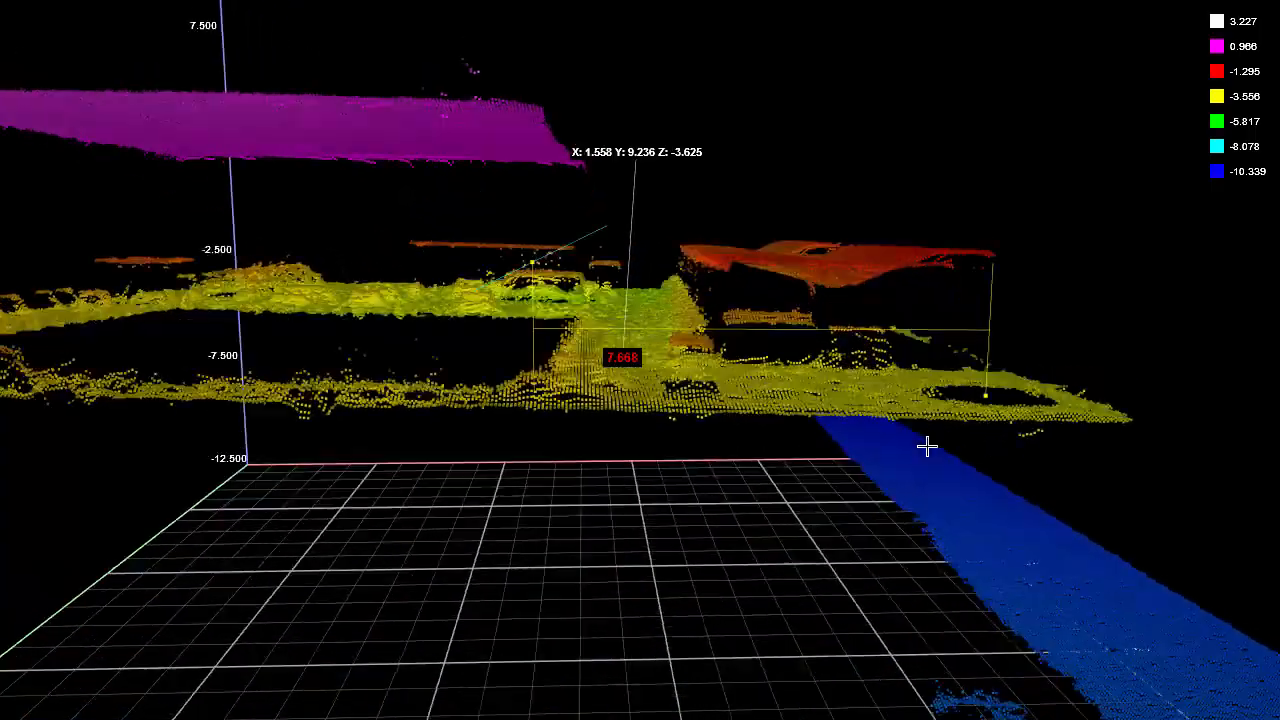
{"action": "left_click_drag", "start_coordinate": [927, 447], "coordinate": [943, 526]}
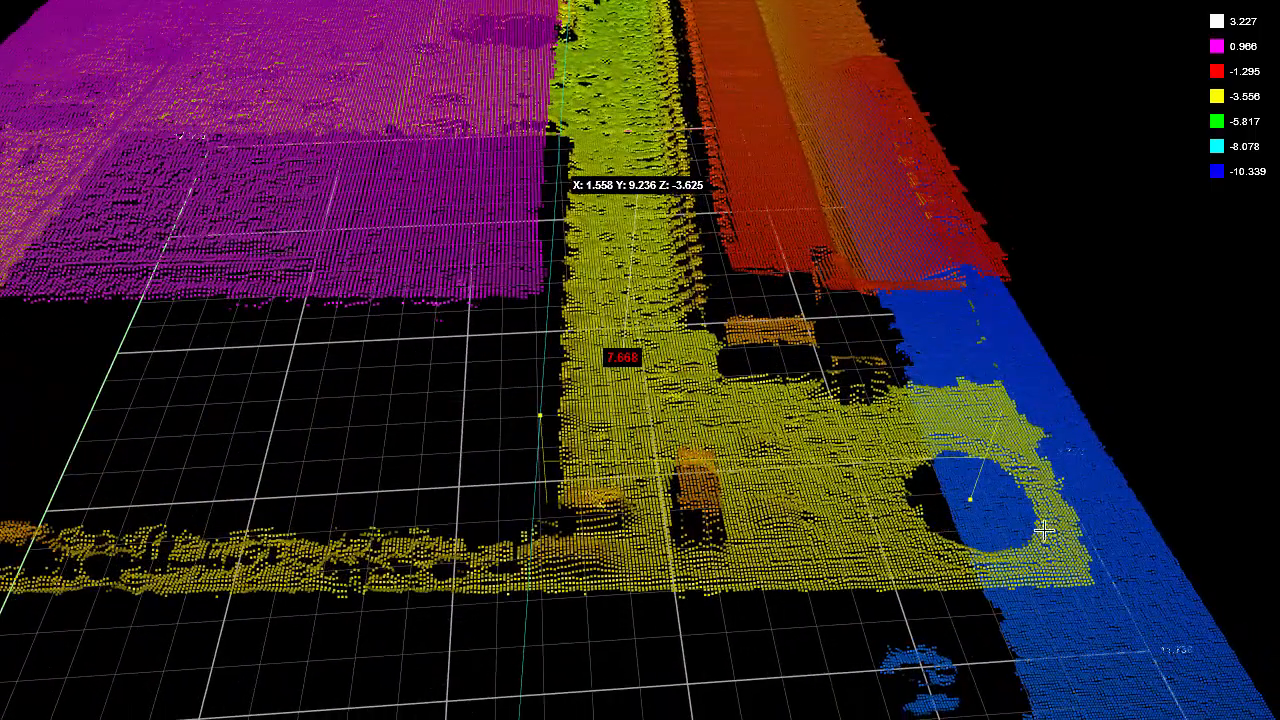